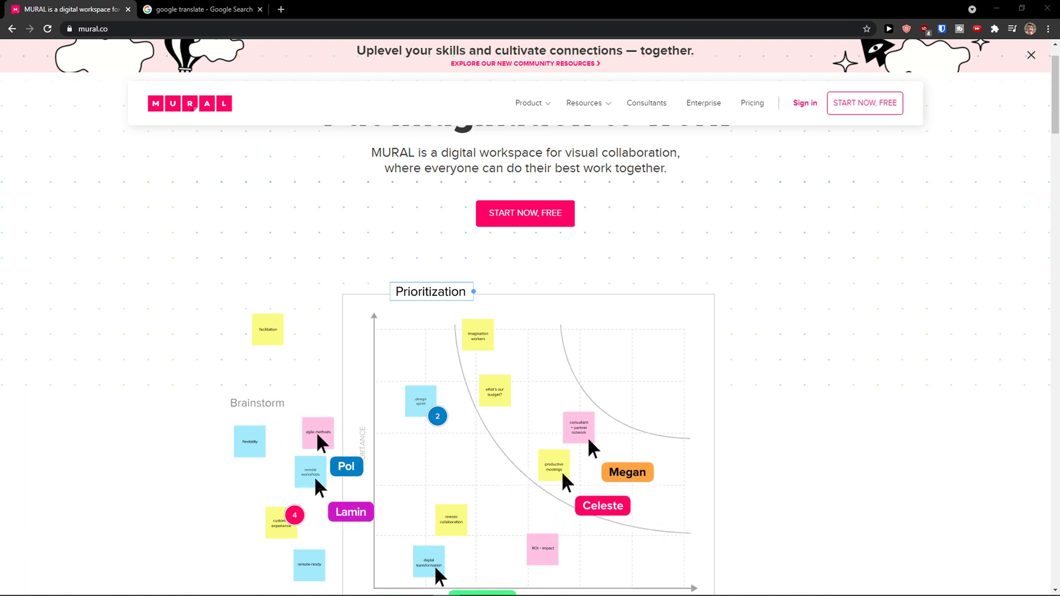
scroll(241, 368, "down", 1)
scroll(241, 369, "up", 1)
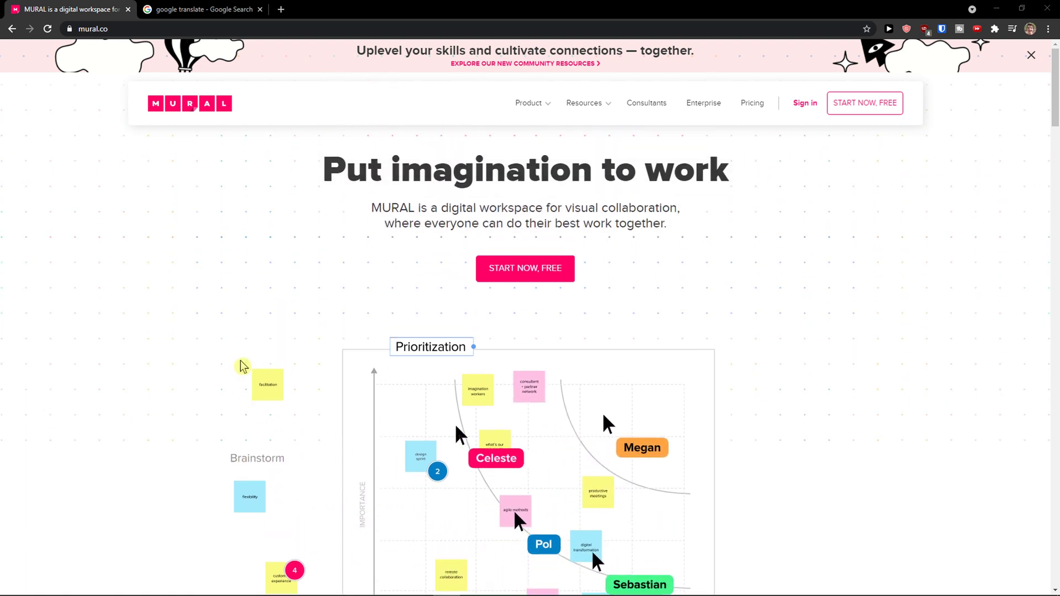
scroll(243, 367, "down", 1)
scroll(243, 363, "up", 1)
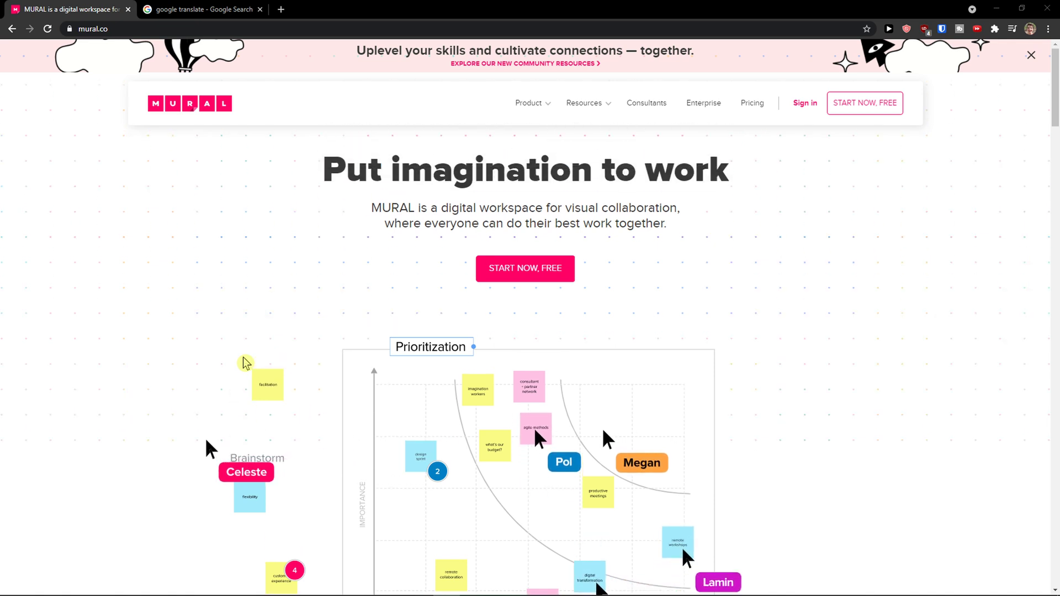
Dismiss the community resources banner, then enter the free MURAL workspace and start creating a new mural.
left_click(1031, 54)
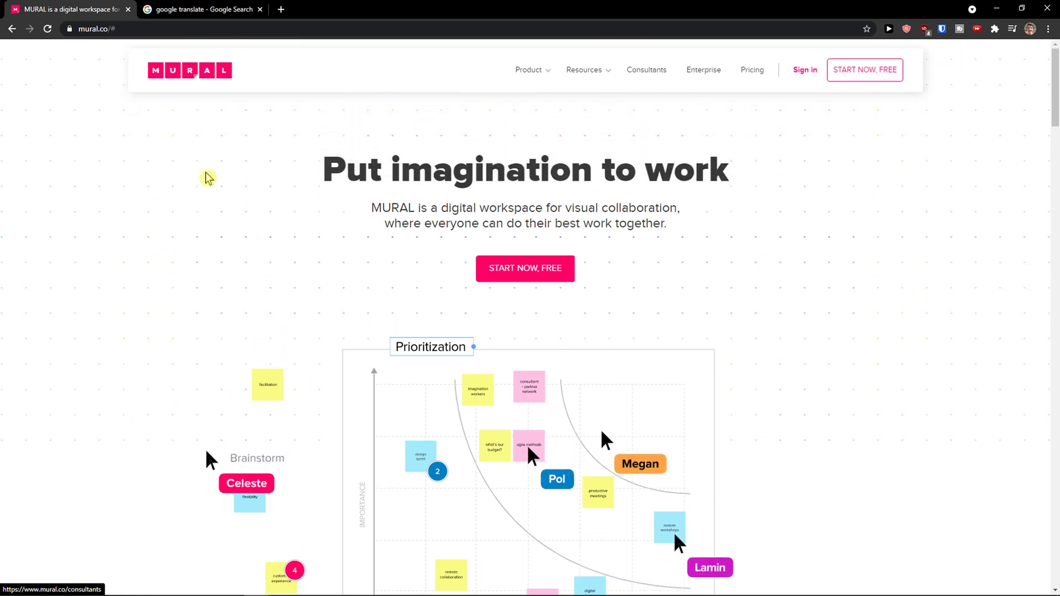
scroll(208, 175, "down", 1)
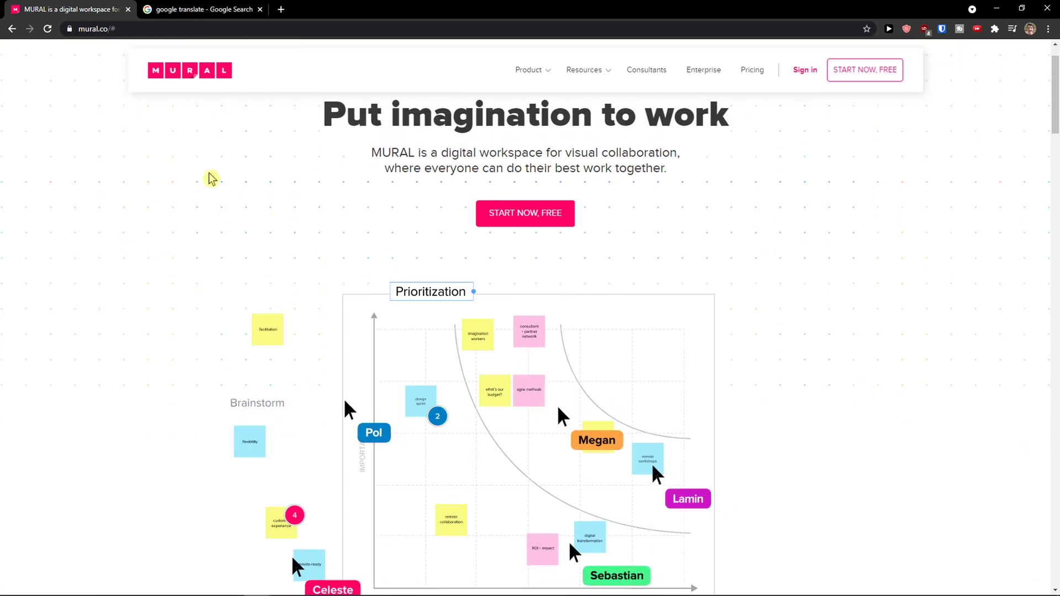
scroll(211, 178, "up", 1)
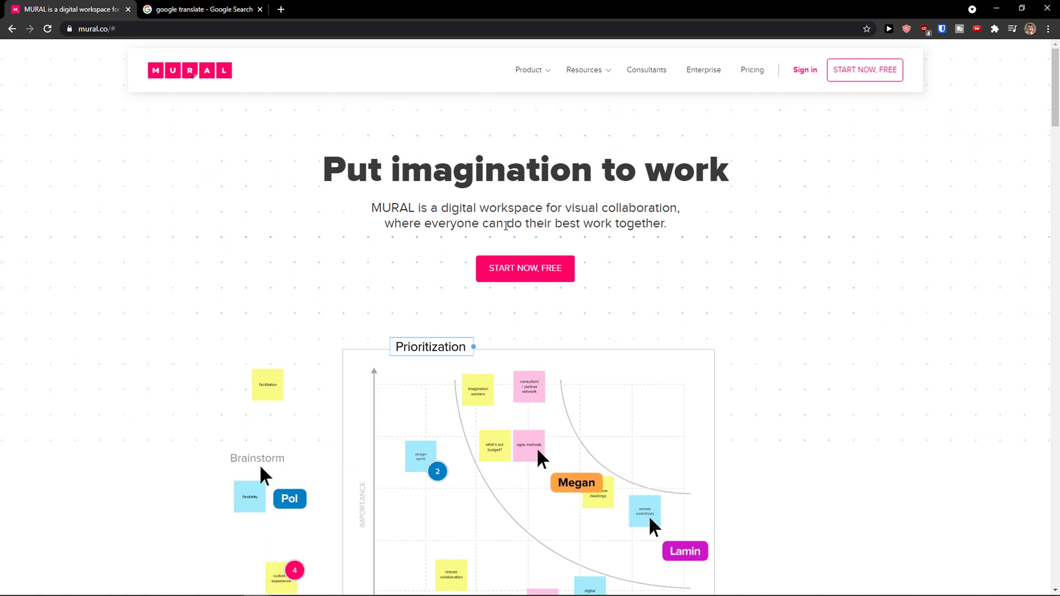
left_click(517, 274)
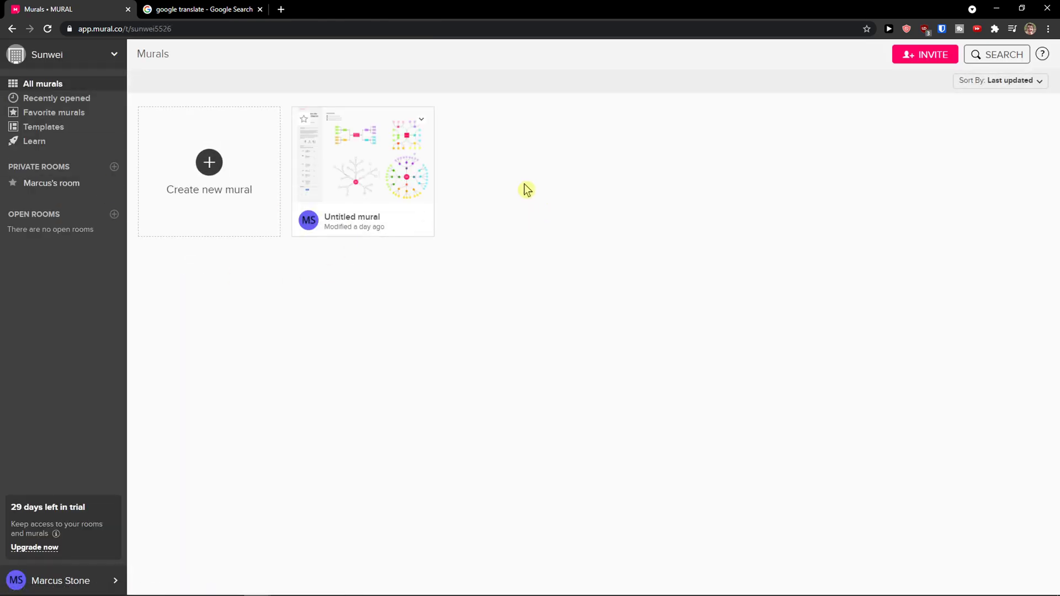
left_click(221, 164)
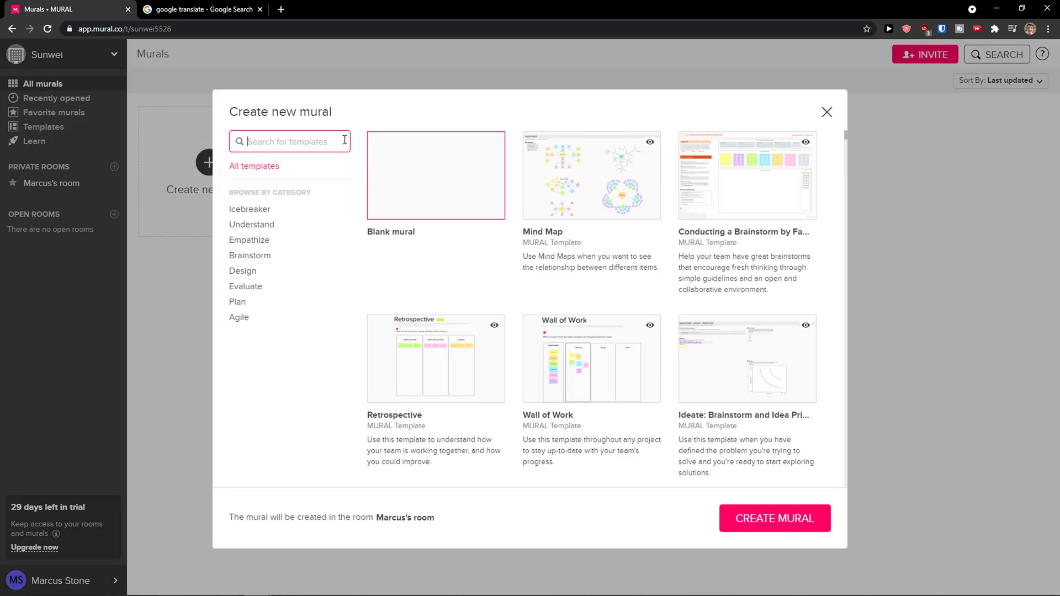
Switch to the Google Translate results, highlight the pronunciation of "mural", and return to MURAL.
left_click(171, 8)
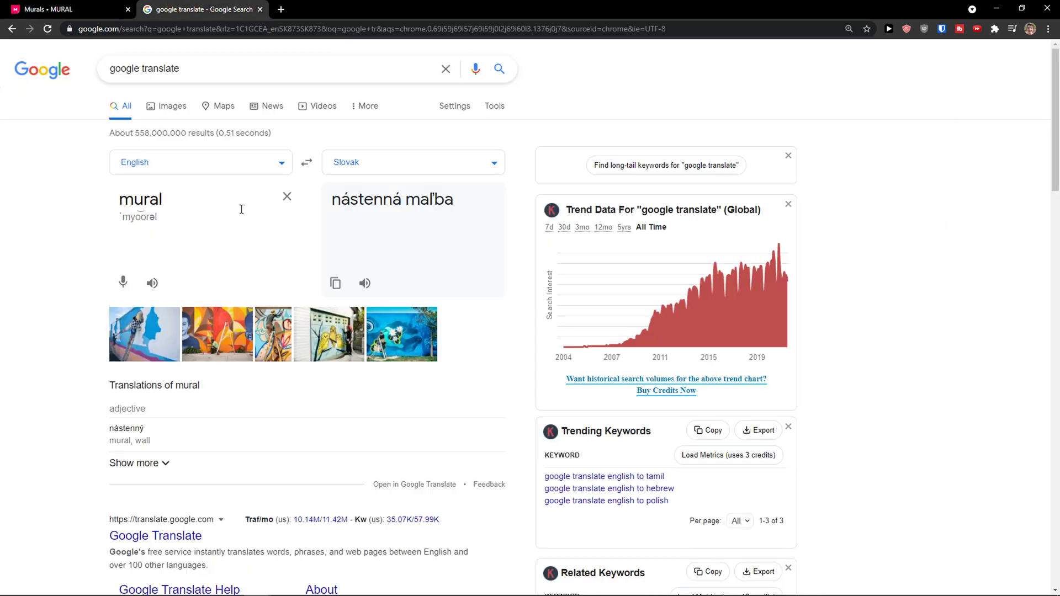
left_click_drag(155, 216, 113, 219)
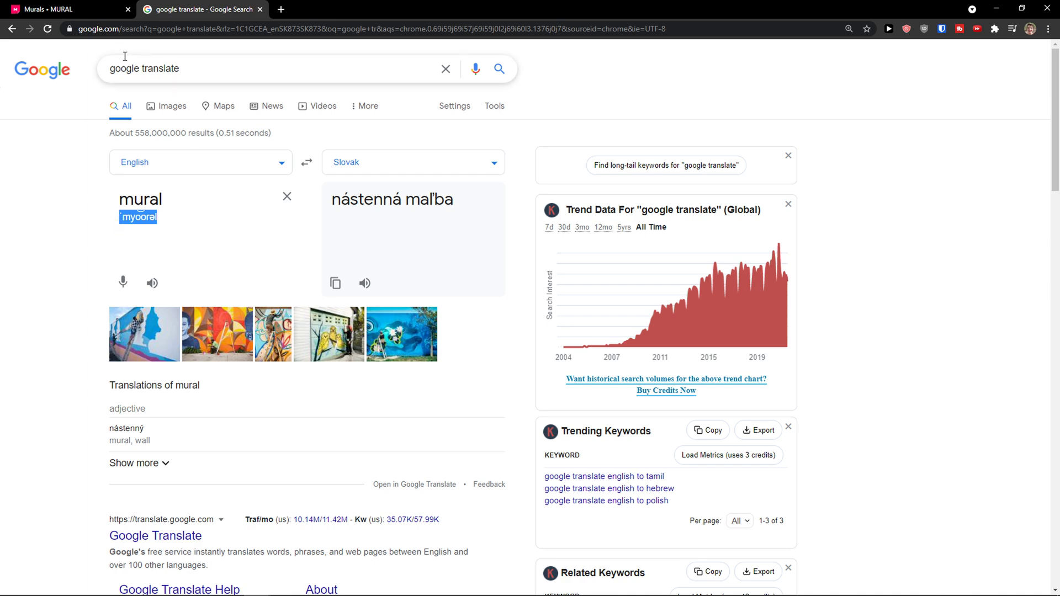
left_click(66, 9)
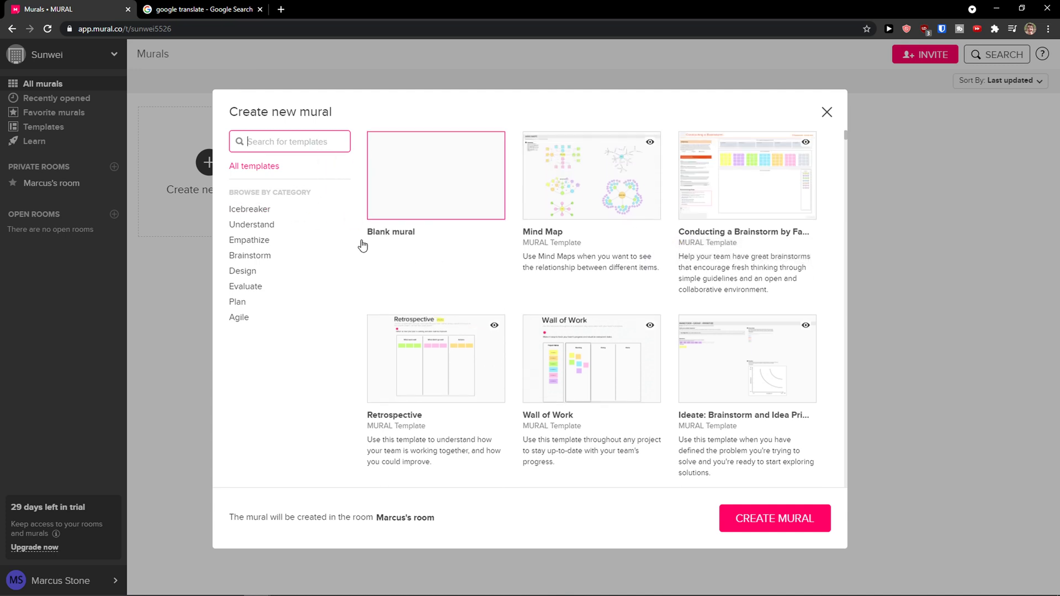
Browse the Icebreaker, Understand, Brainstorm, Design, Evaluate and Plan template categories.
left_click(273, 214)
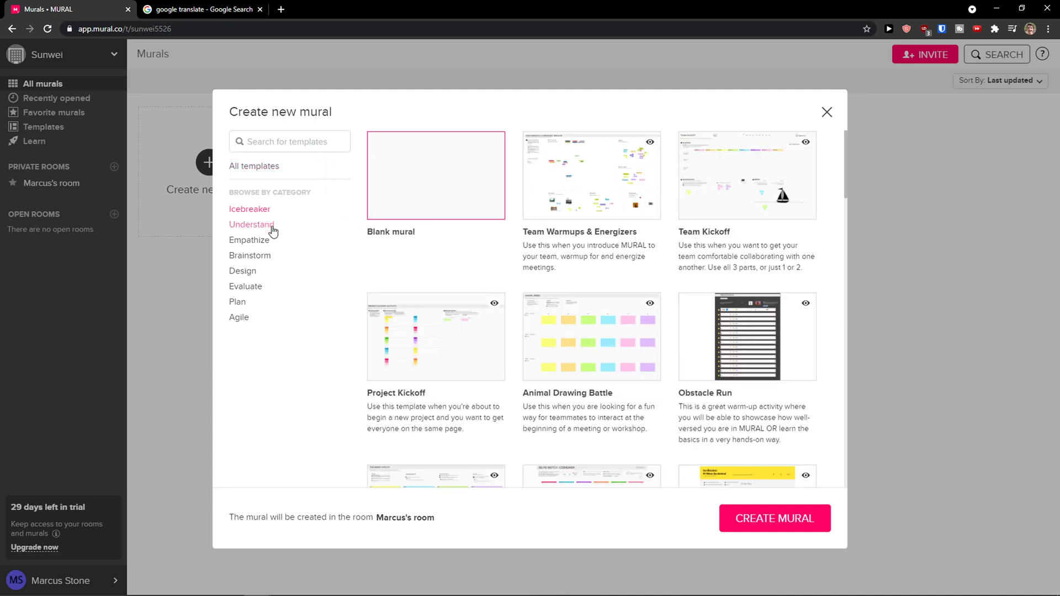
left_click(273, 227)
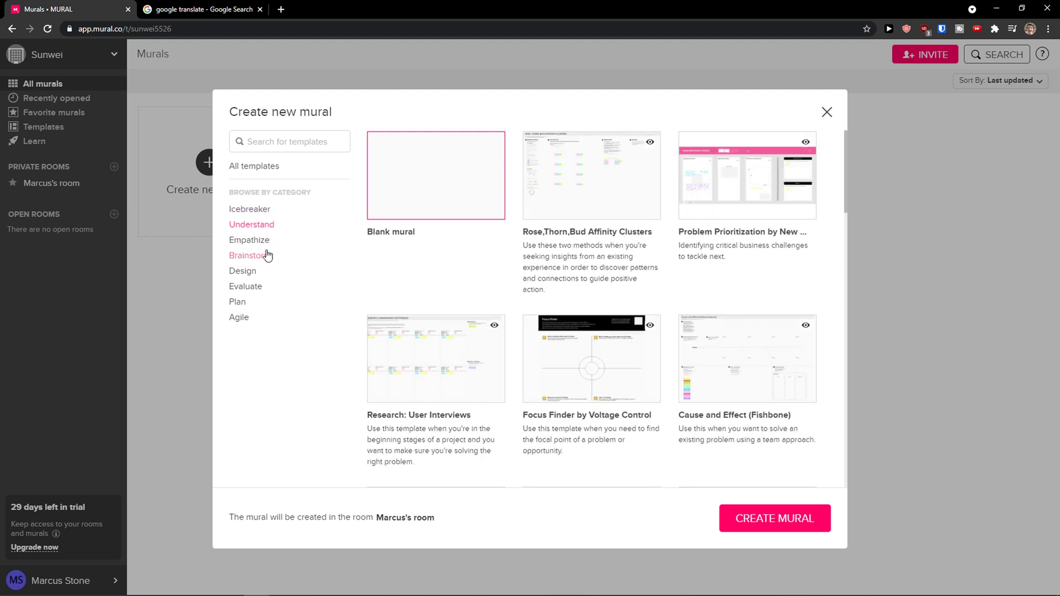
left_click(267, 256)
left_click(254, 275)
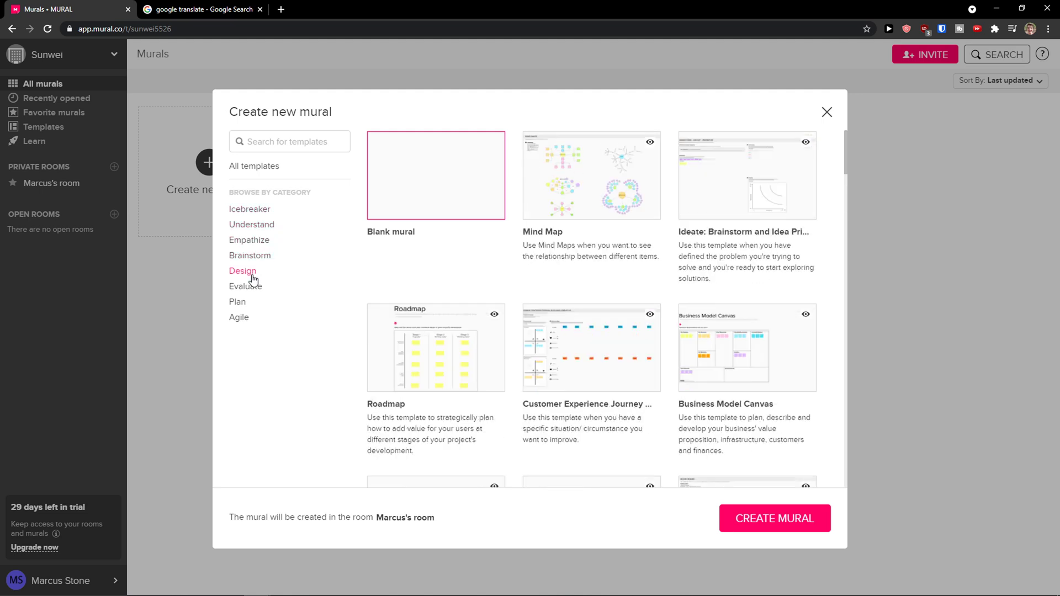
left_click(265, 293)
left_click(257, 307)
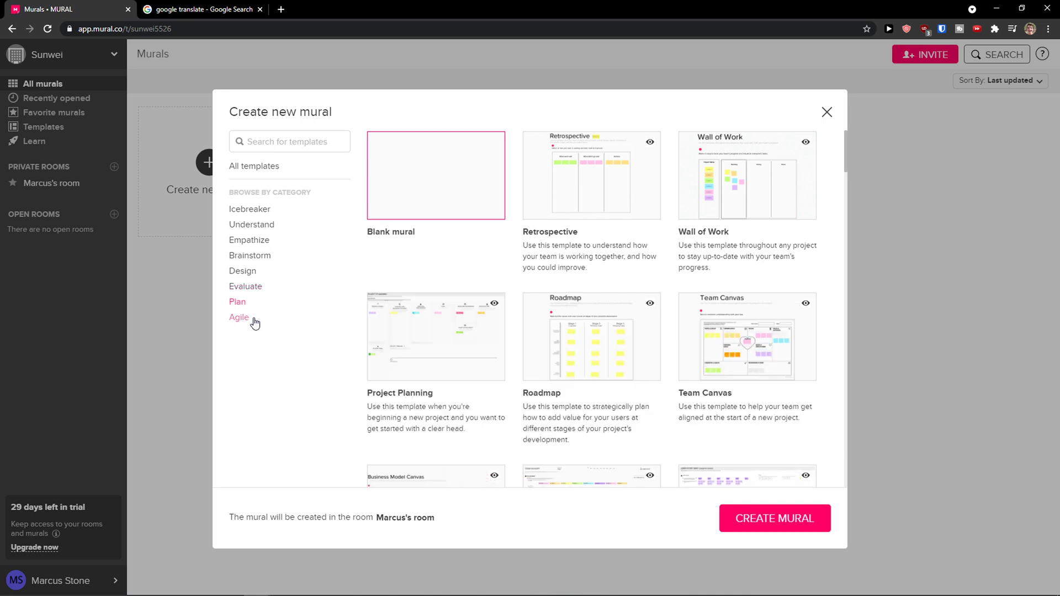
Create a mural from the "Ideate: Brainstorm and Idea Pri..." template in the Brainstorm category.
left_click(256, 256)
scroll(475, 250, "down", 3)
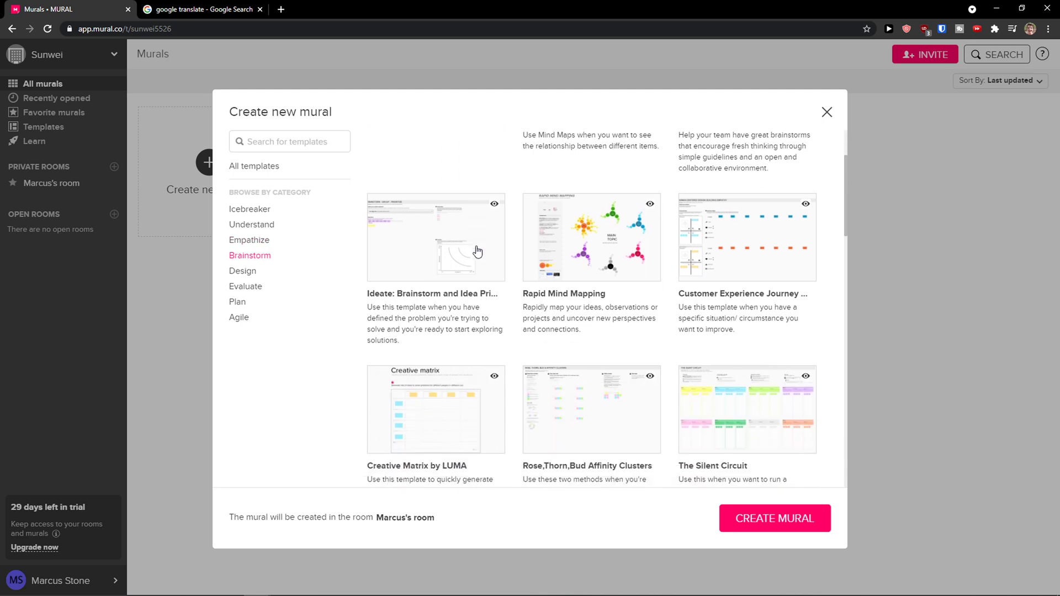
scroll(436, 271, "up", 1)
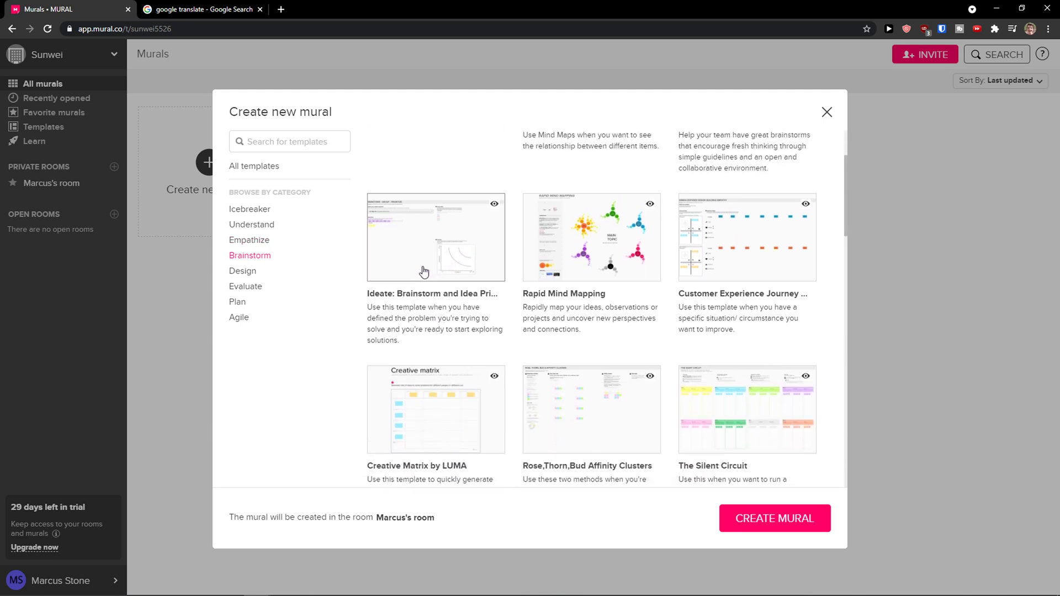
left_click(436, 253)
left_click(754, 527)
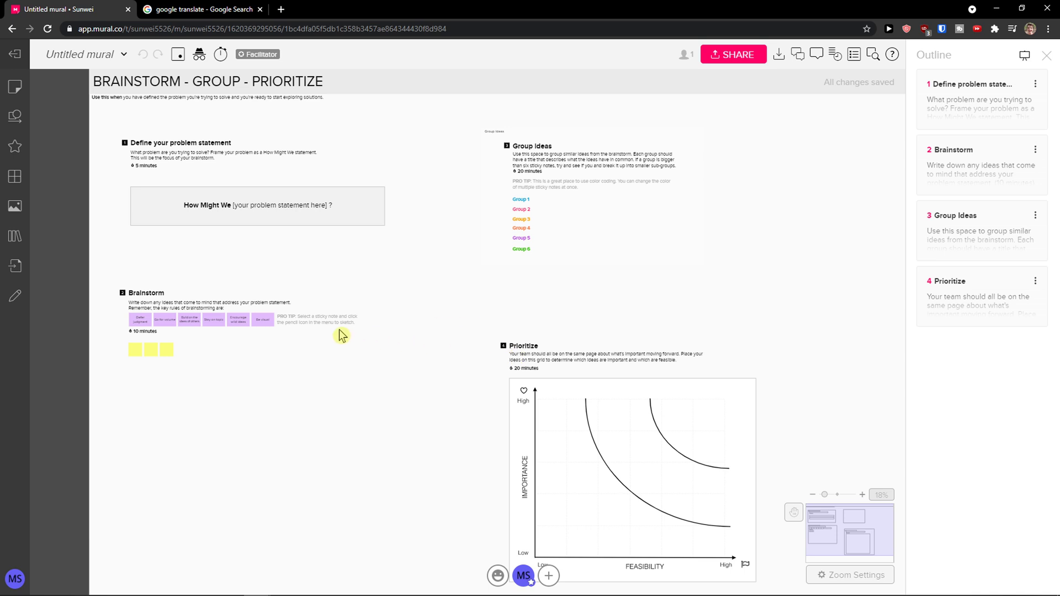
Add a title reading "THIS IS A YOUTUBE TUTORIAL" in the empty area below the Brainstorm section.
scroll(409, 339, "up", 1)
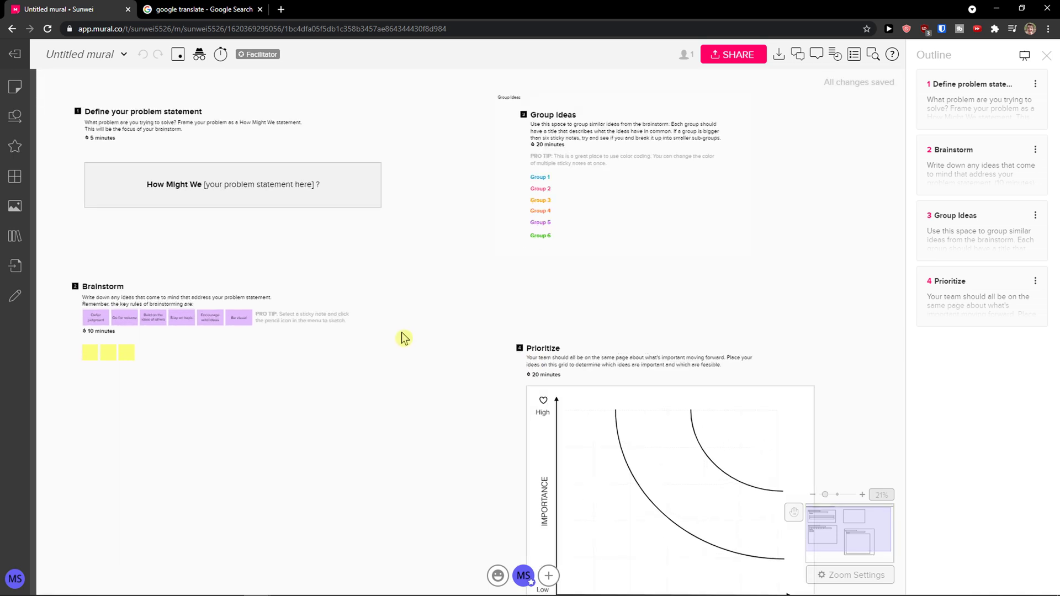
scroll(360, 326, "up", 2)
scroll(354, 324, "down", 2)
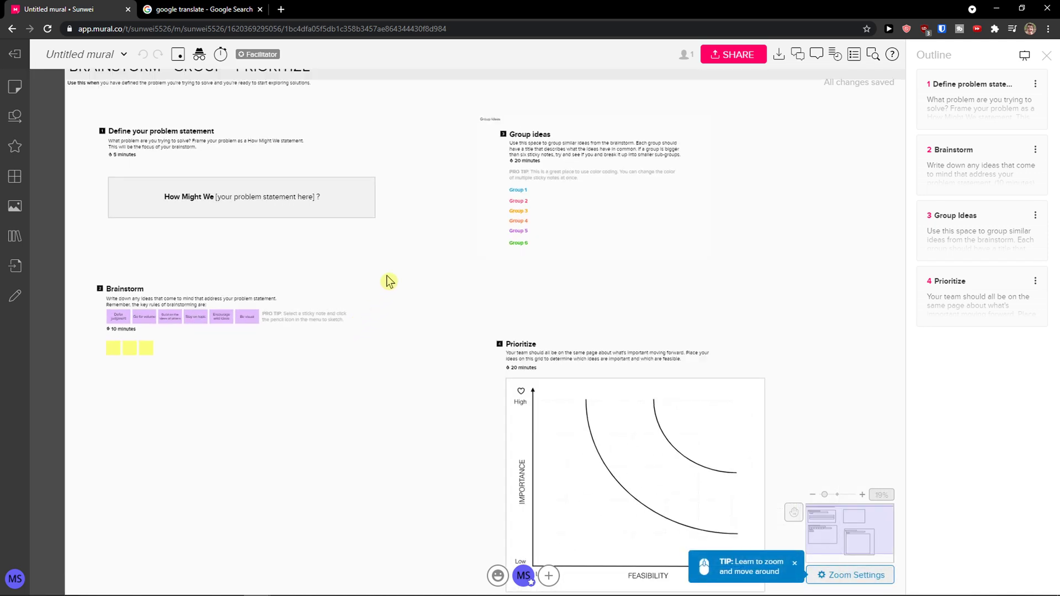
left_click(13, 83)
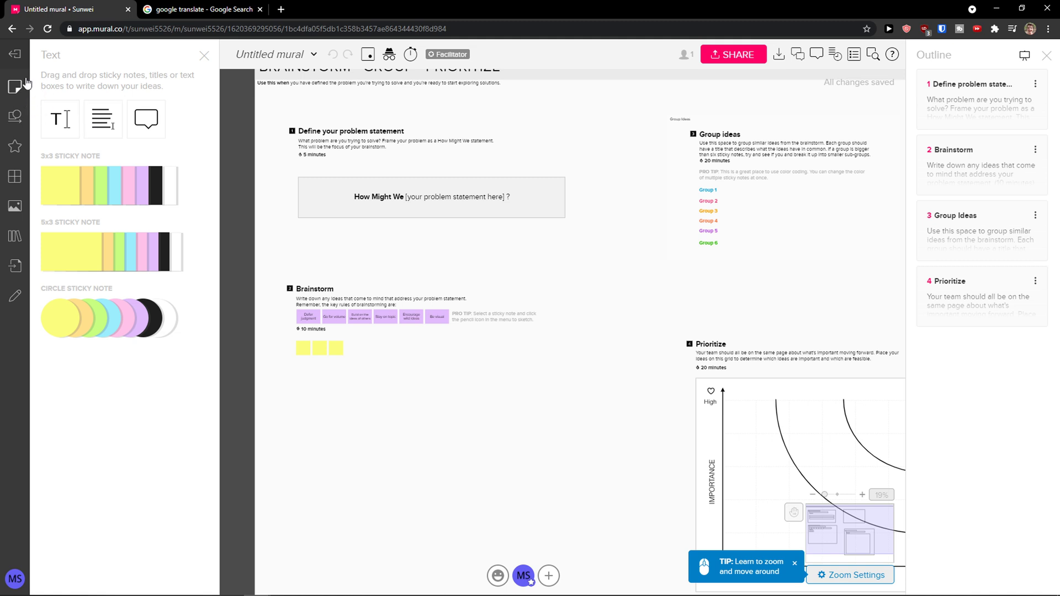
scroll(312, 389, "up", 4)
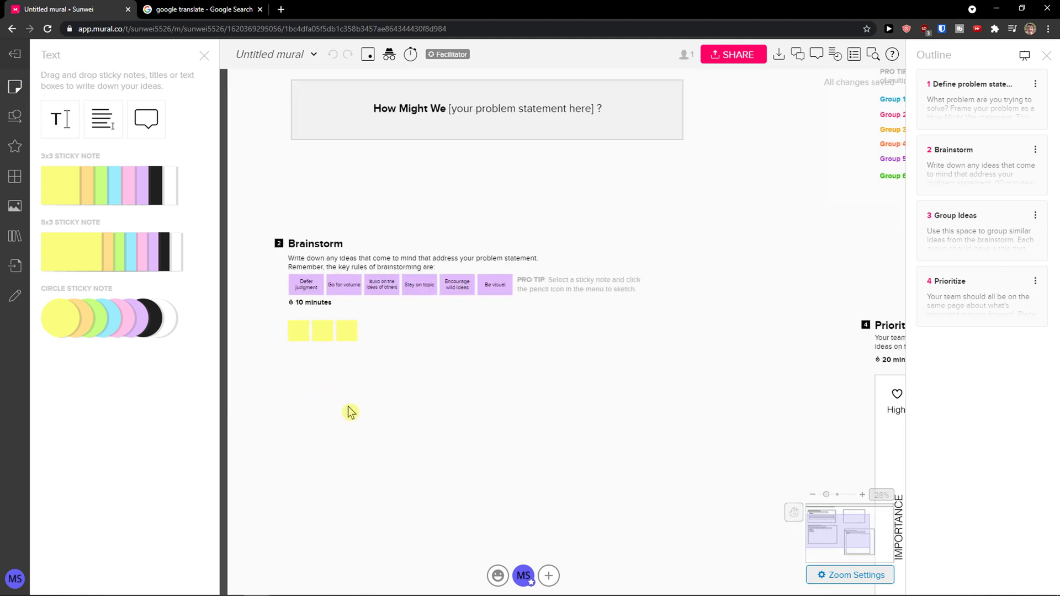
left_click(75, 135)
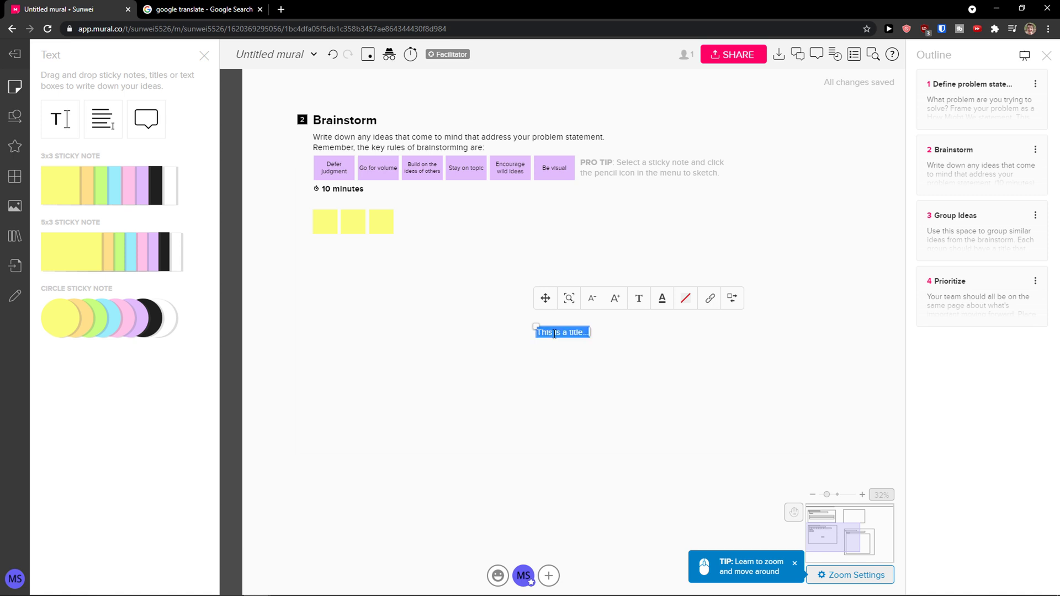
key("BackSpace")
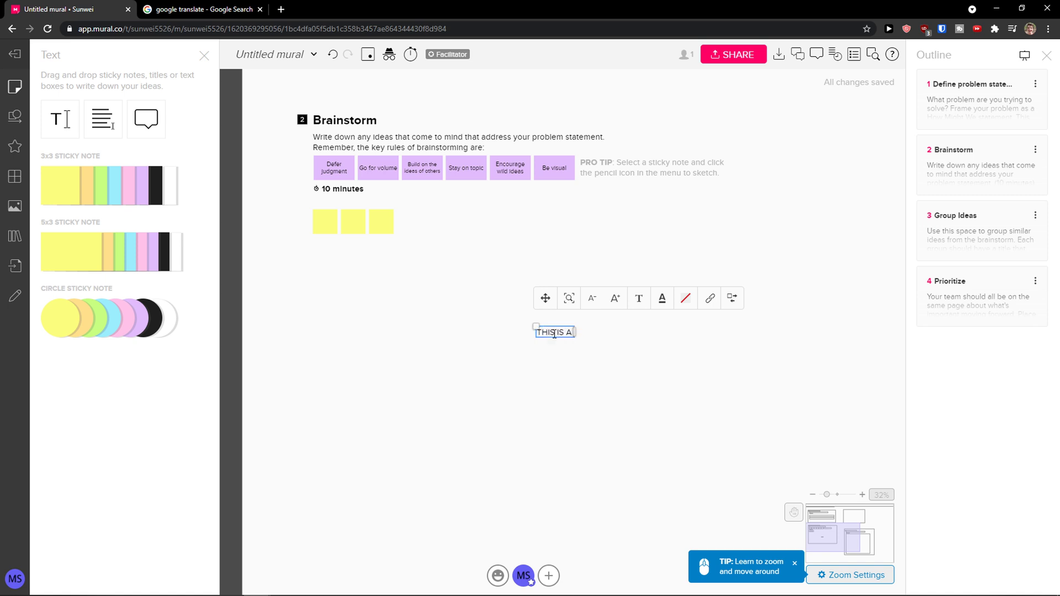
type("THIS IS A YOUTUBE TUTORIAL")
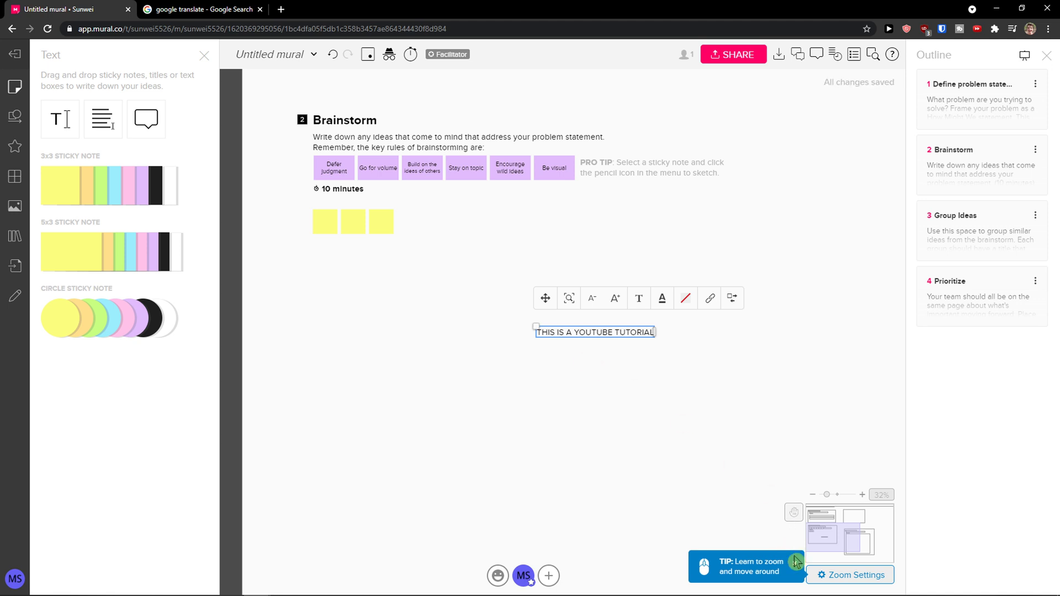
Enlarge the title text, adjust its font size, and widen its box so the text fits on one line.
left_click(535, 327)
left_click(540, 333)
left_click_drag(536, 326, 342, 273)
left_click(422, 284)
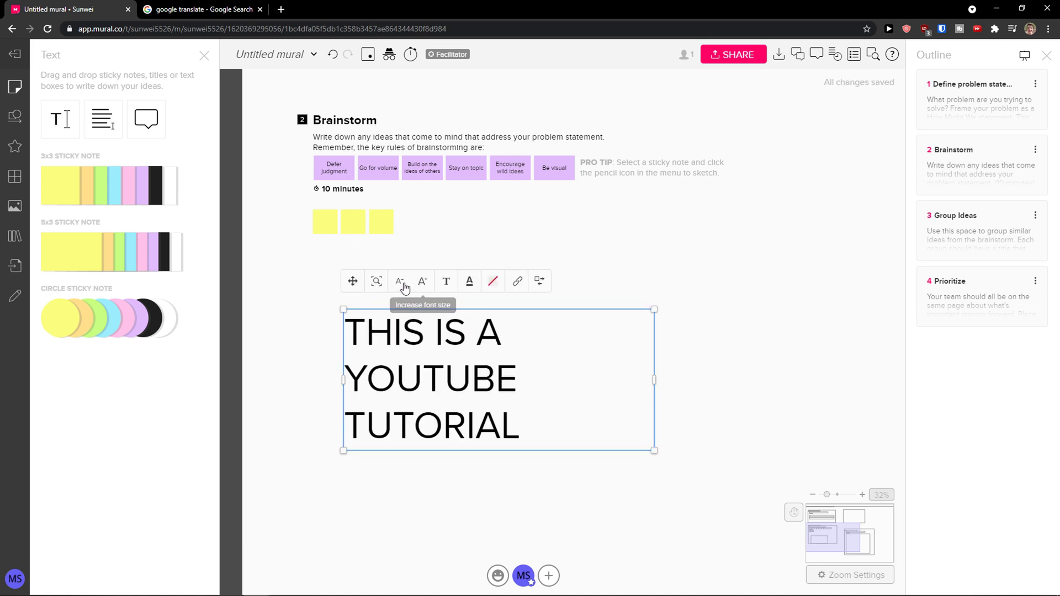
left_click(400, 282)
left_click_drag(655, 341, 733, 348)
Position the title just below the three yellow sticky notes, with its start slightly outside their outer edge.
left_click_drag(495, 322, 445, 296)
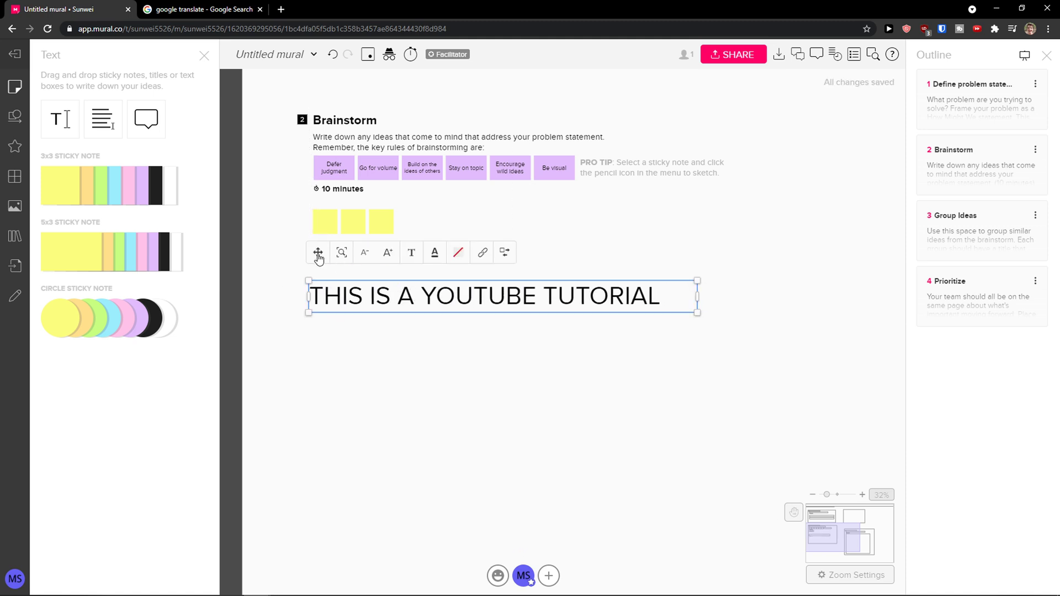
mouse_move(318, 257)
left_mouse_down()
mouse_move(315, 289)
mouse_move(306, 247)
mouse_move(351, 270)
mouse_move(301, 284)
mouse_move(277, 246)
mouse_move(317, 309)
mouse_move(326, 247)
left_mouse_up()
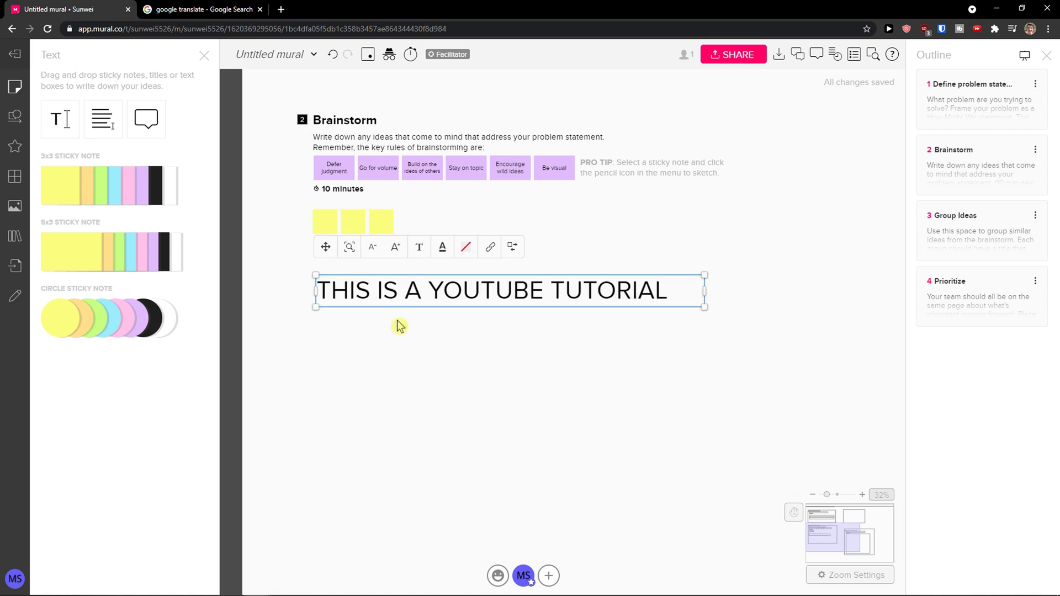
left_click(349, 249)
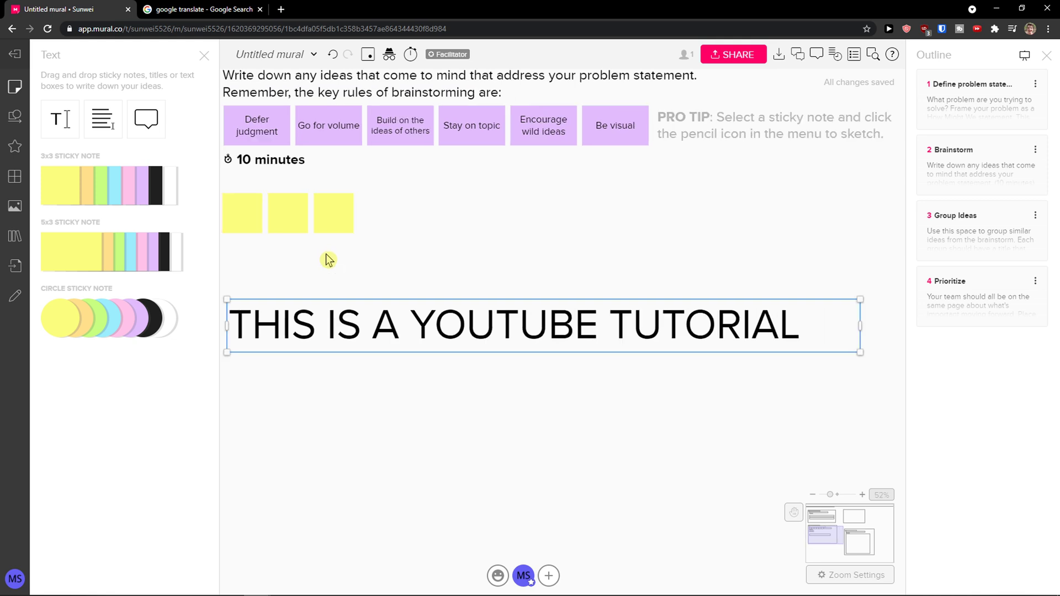
scroll(265, 276, "up", 2)
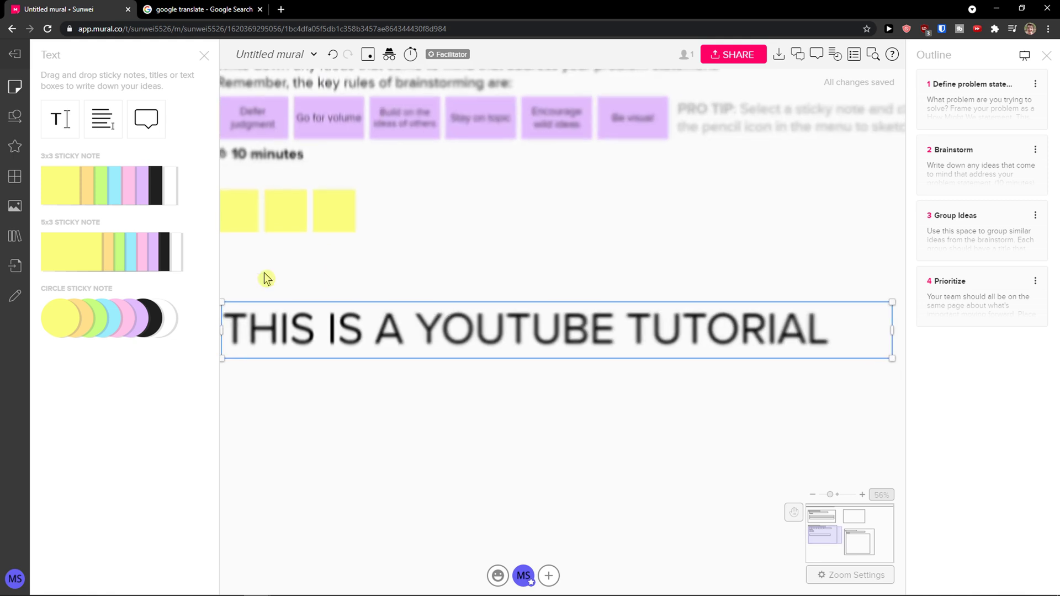
scroll(276, 285, "down", 5)
mouse_move(272, 308)
left_mouse_down()
mouse_move(284, 308)
mouse_move(258, 306)
left_mouse_up()
scroll(299, 305, "down", 3)
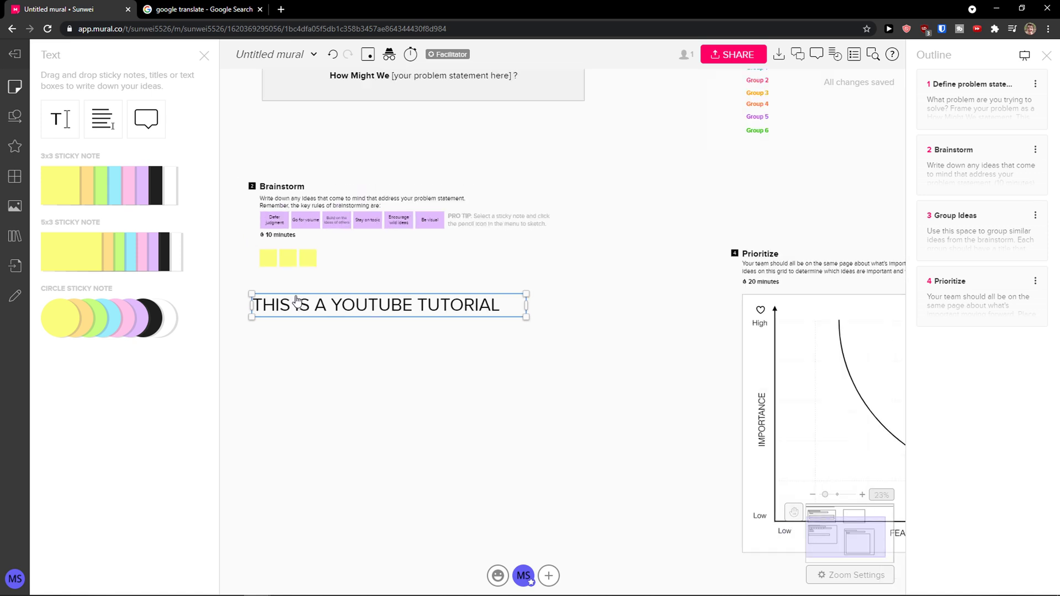
Underline the title text, trying one font-size increase and one decrease beforehand.
scroll(282, 301, "up", 1)
left_click(325, 267)
left_click(302, 268)
left_click(349, 270)
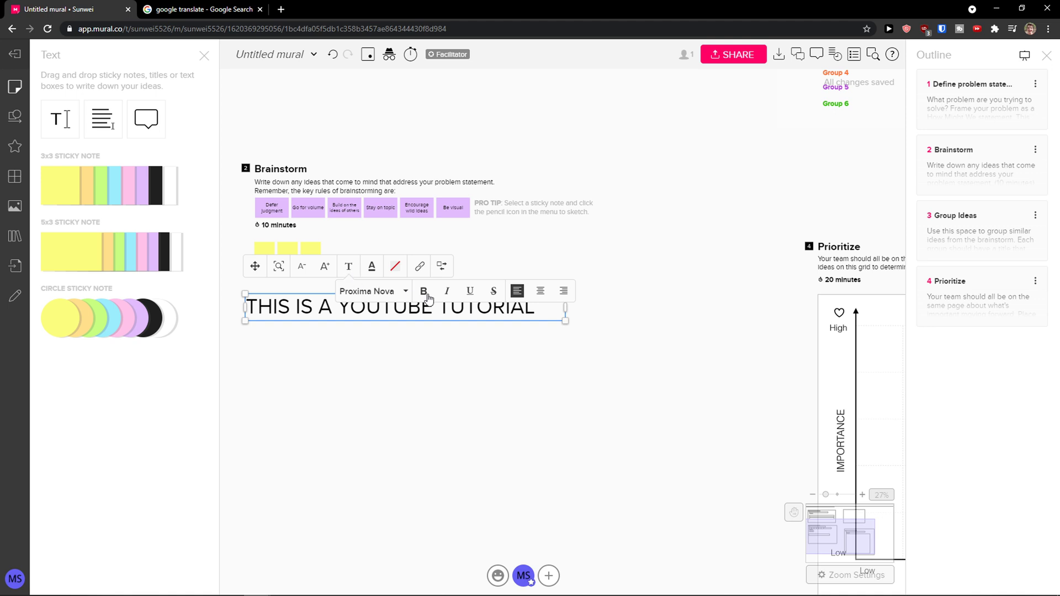
left_click(470, 291)
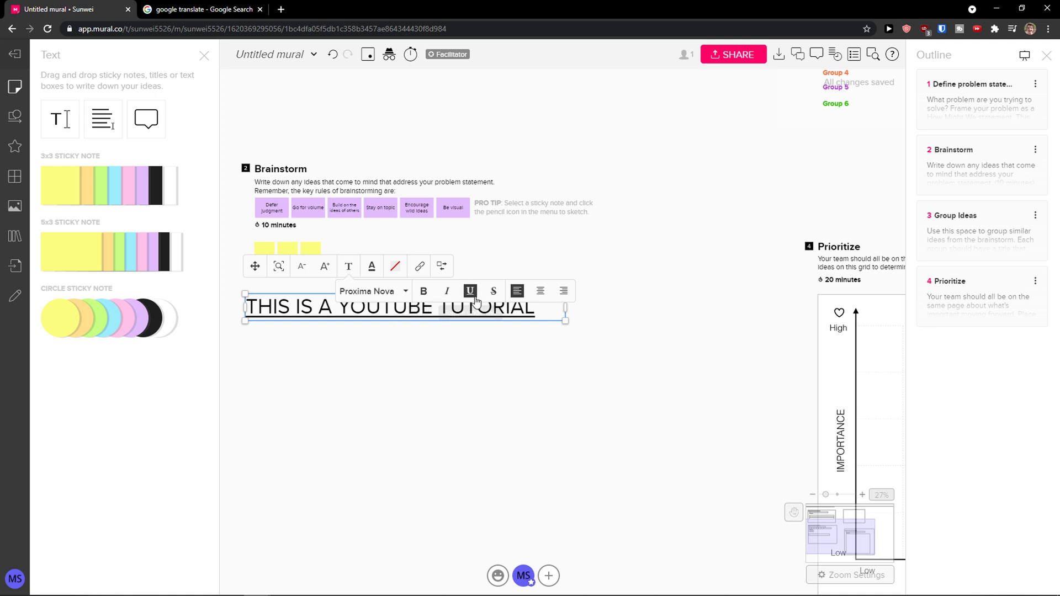
left_click(397, 292)
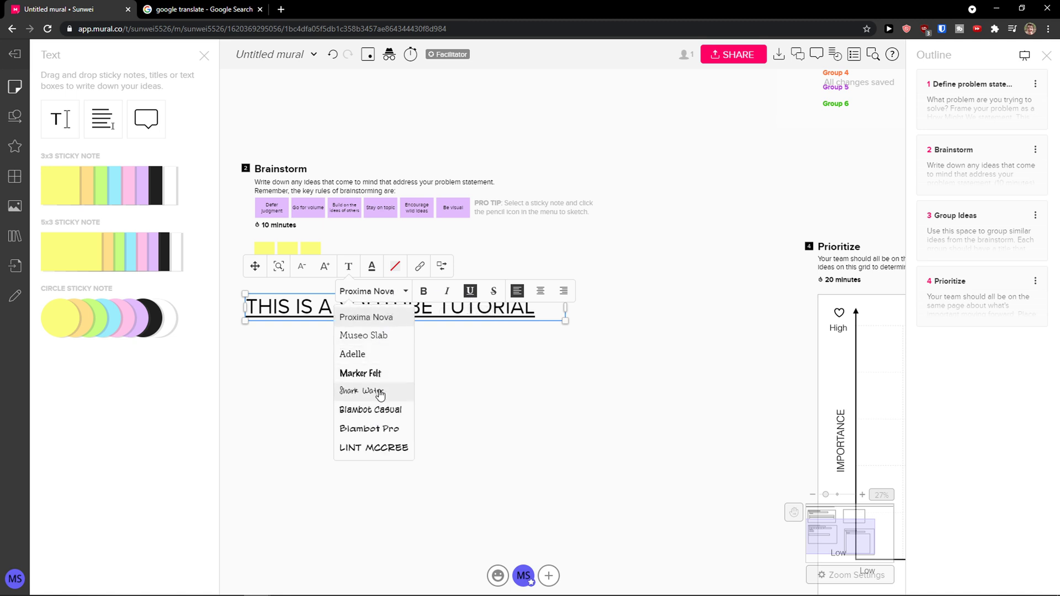
left_click(381, 291)
left_click(373, 267)
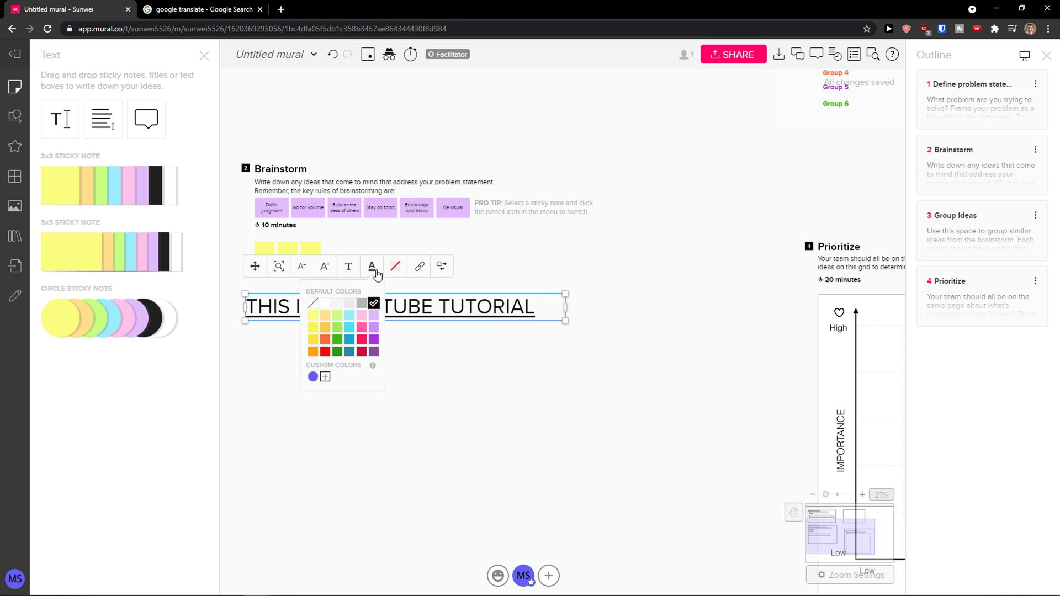
left_click(375, 272)
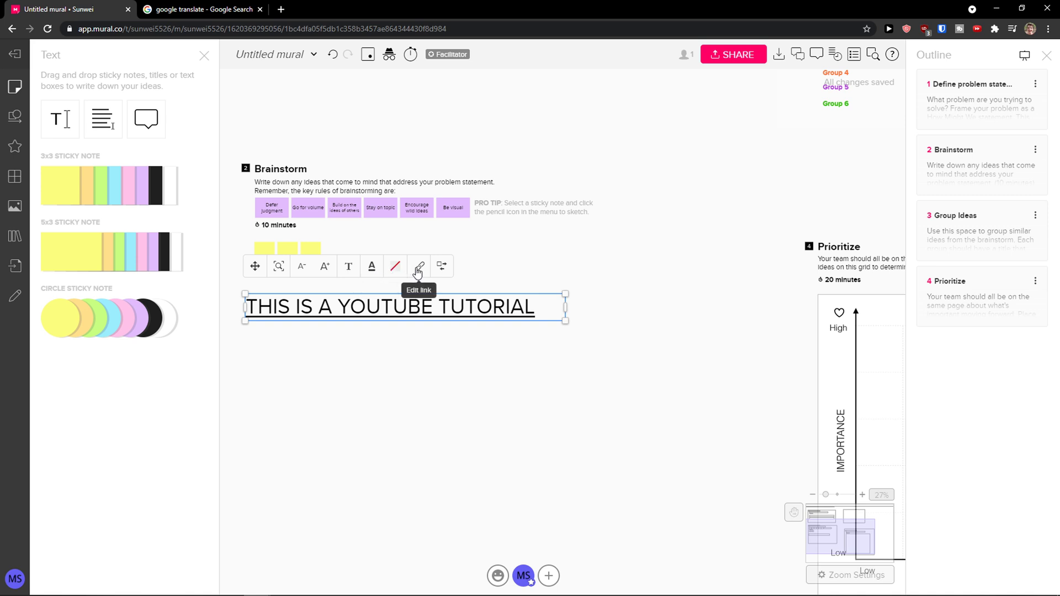
Add a text box reading "THIS IS A TEXTBOX" below the title and enlarge its text.
left_click(442, 267)
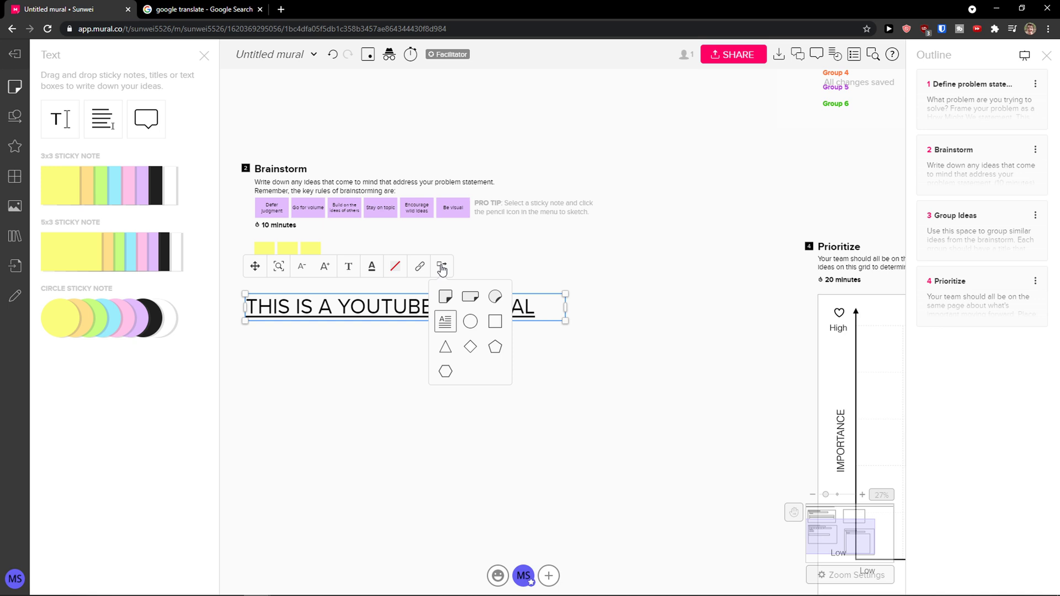
left_click(104, 119)
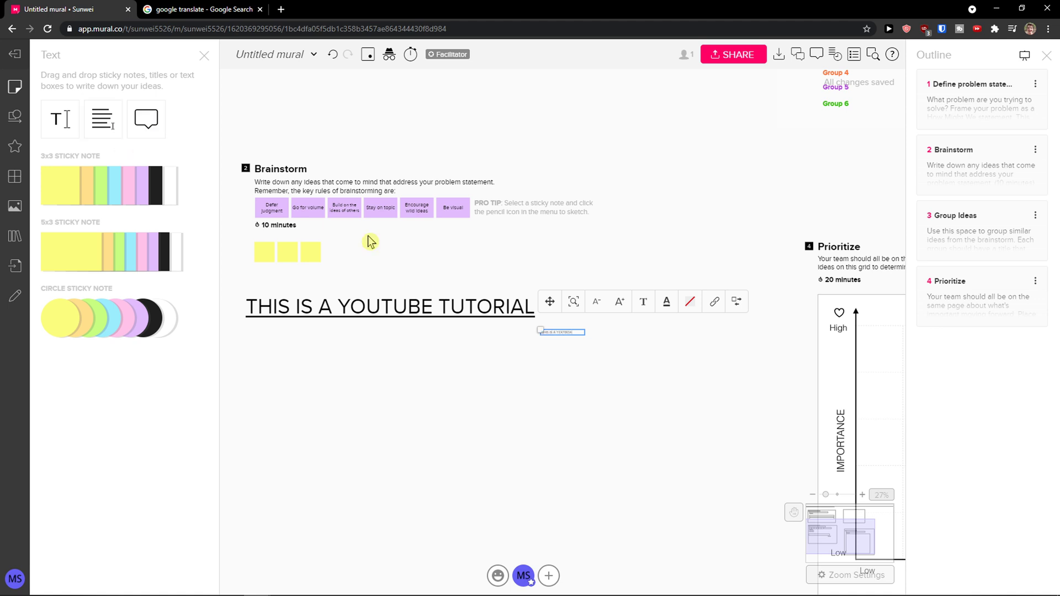
left_click(509, 318)
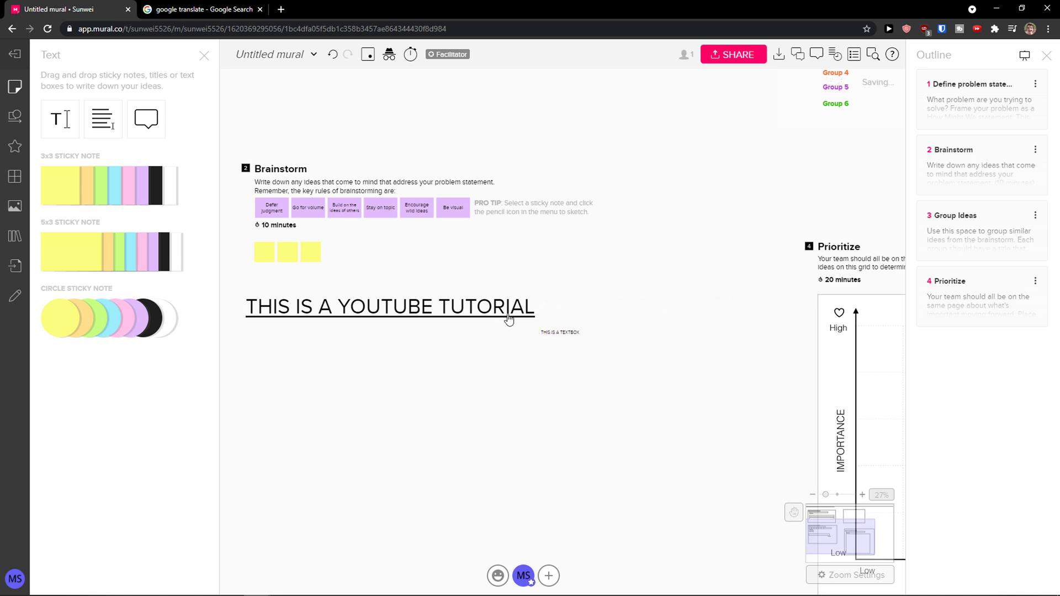
left_click(541, 331)
left_click_drag(540, 330, 396, 398)
double_click(395, 397)
Add blank lines after the words in the text box to make it taller.
left_click(480, 389)
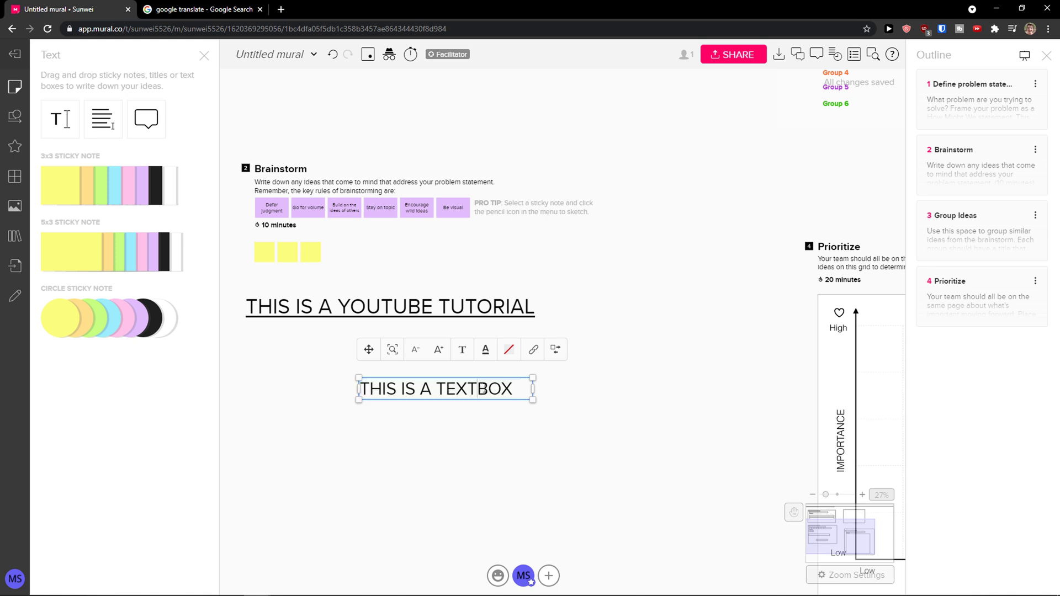
key("Return")
key("Return")
left_click(305, 382)
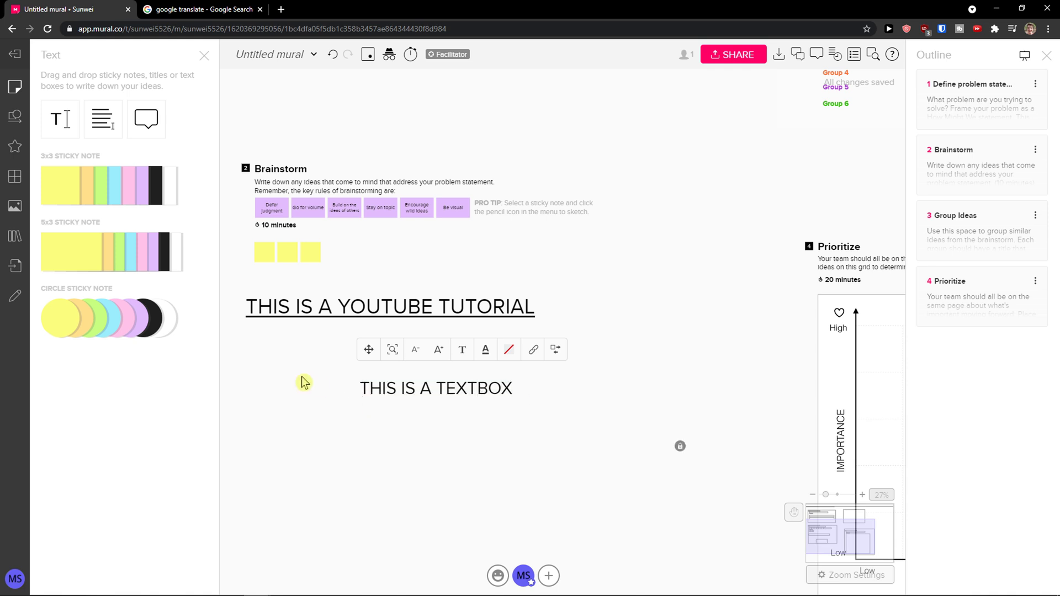
Delete the "THIS IS A TEXTBOX" text box.
left_click(423, 394)
left_click(678, 448)
left_click(449, 319)
left_click(446, 389)
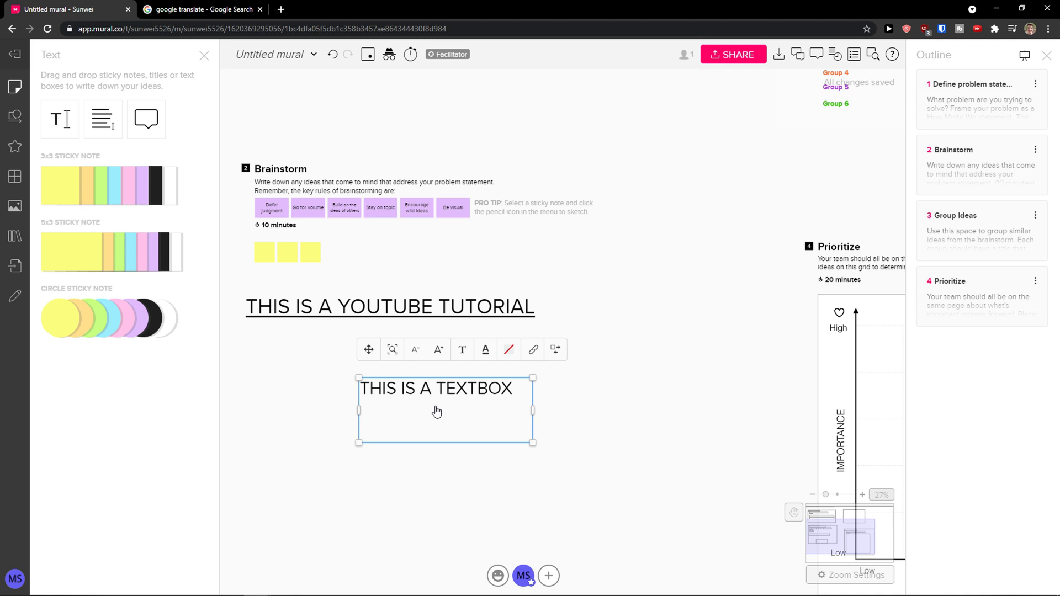
key("Delete")
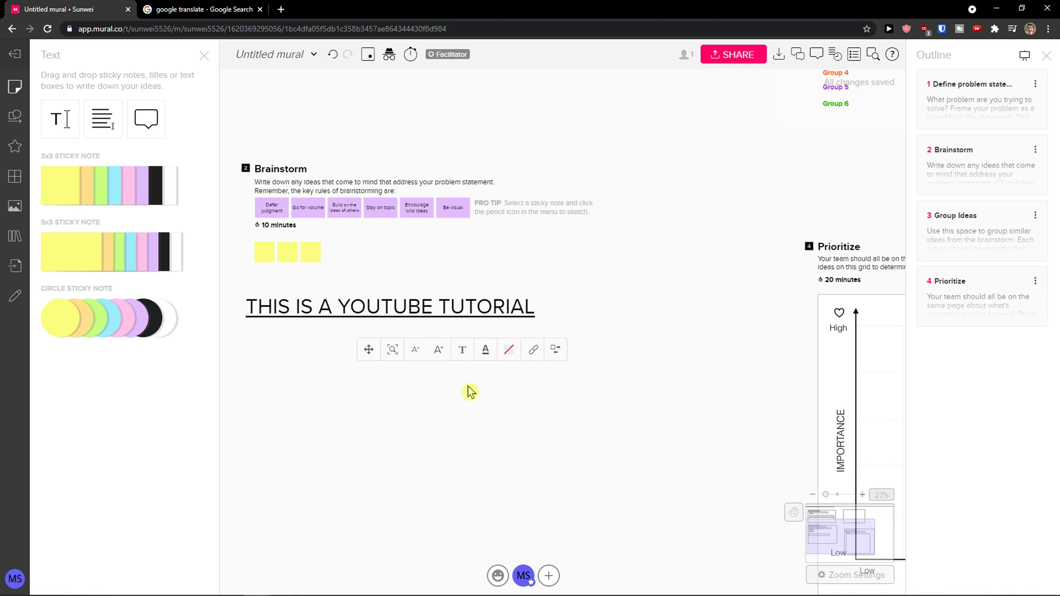
Add a comment reading "this is my comment" below the title and move its marker toward the middle of the title.
left_click(139, 137)
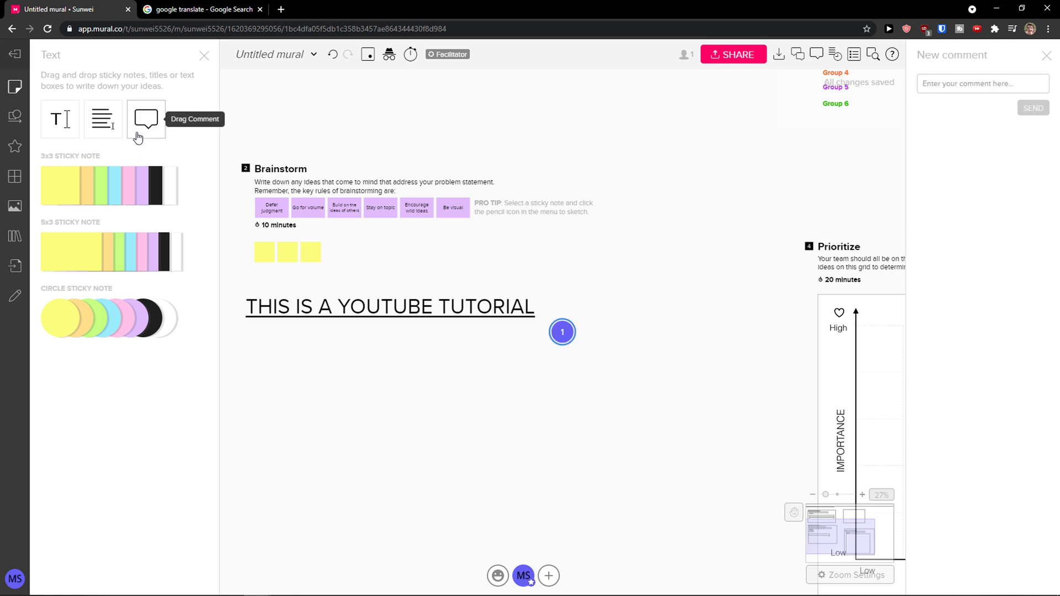
mouse_move(552, 338)
left_mouse_down()
mouse_move(421, 390)
mouse_move(276, 408)
left_mouse_up()
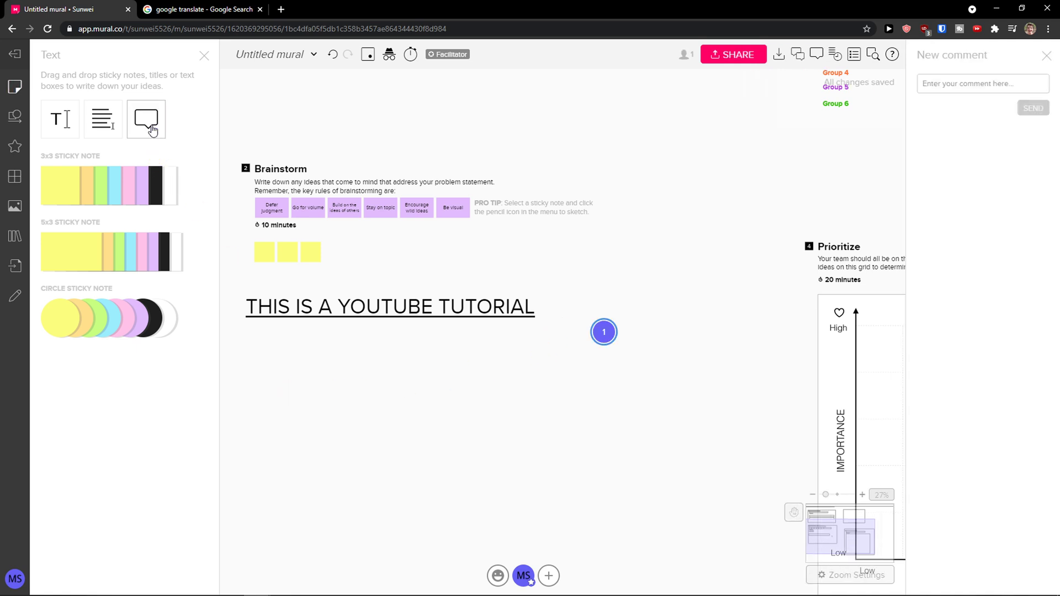
left_click(146, 119)
left_click(301, 391)
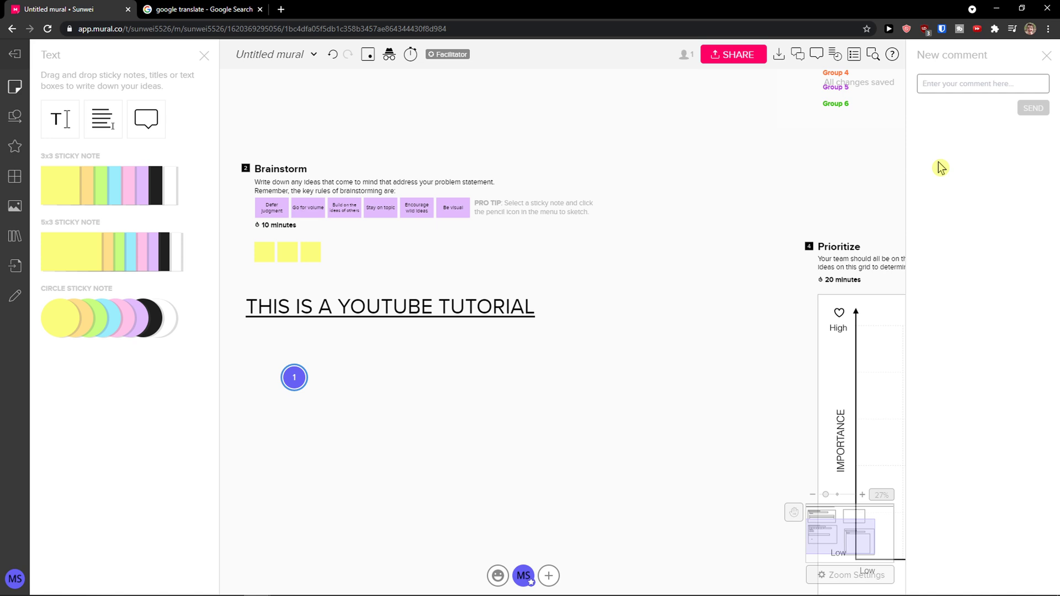
type("this")
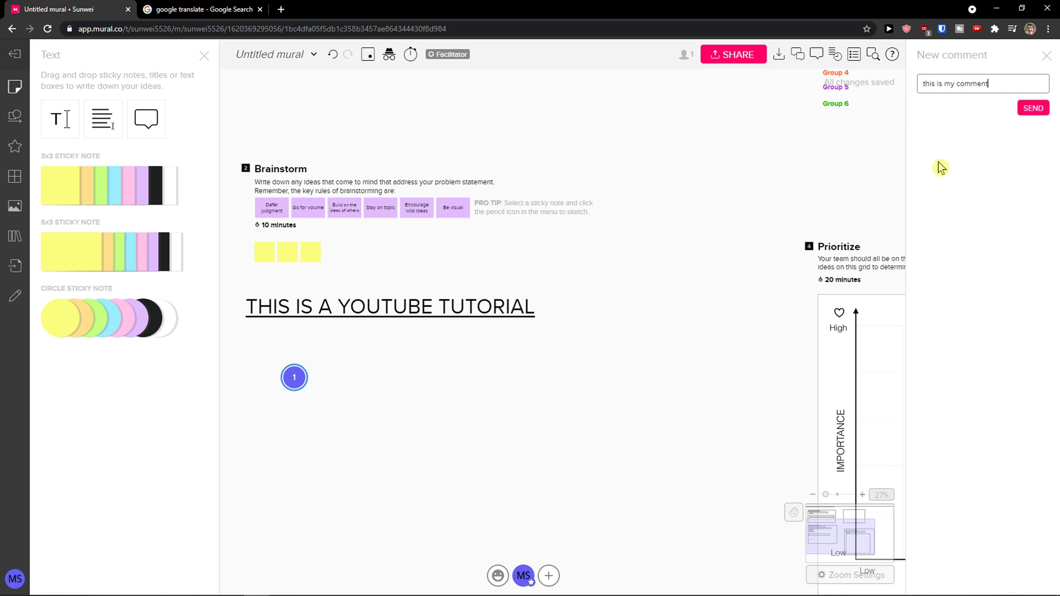
type(" is my comment")
key("Return")
mouse_move(300, 386)
left_mouse_down()
mouse_move(457, 350)
mouse_move(412, 386)
left_mouse_up()
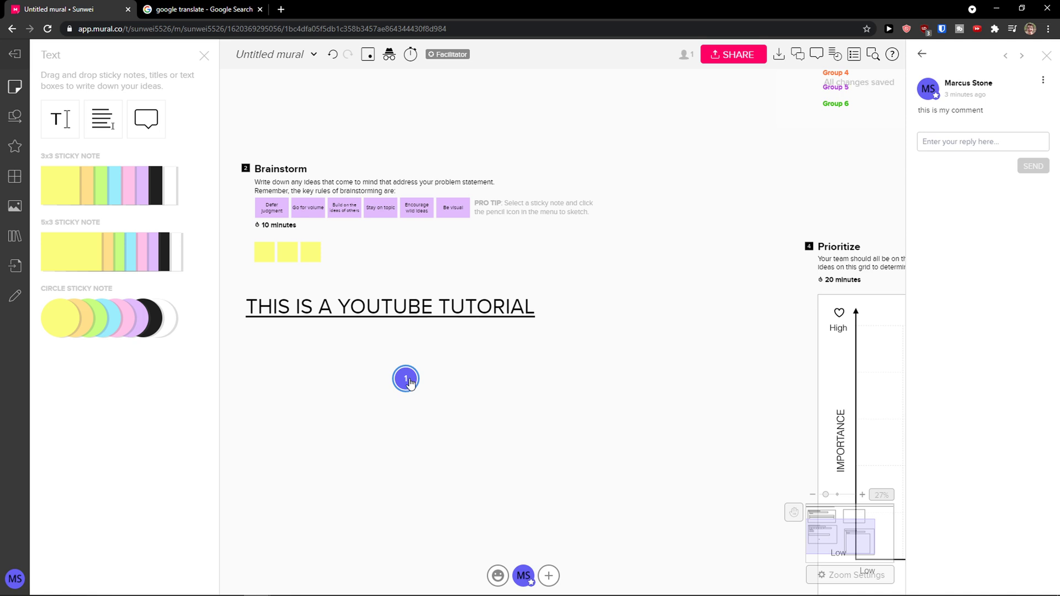
left_click(406, 379)
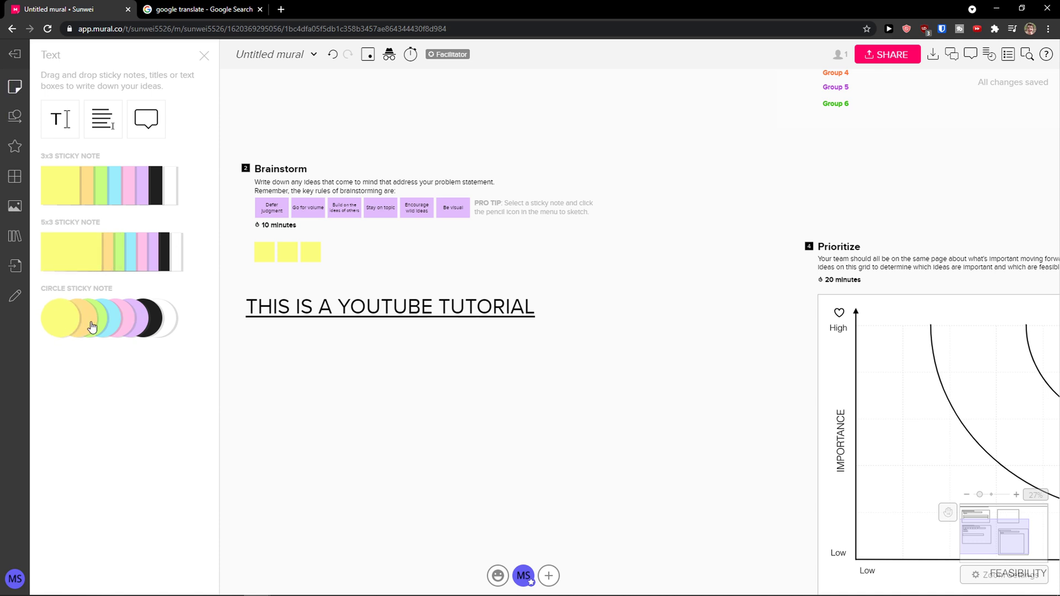
Add one blue and two pink 3x3 sticky notes, placing the pink pair below the end of the title.
left_click(115, 191)
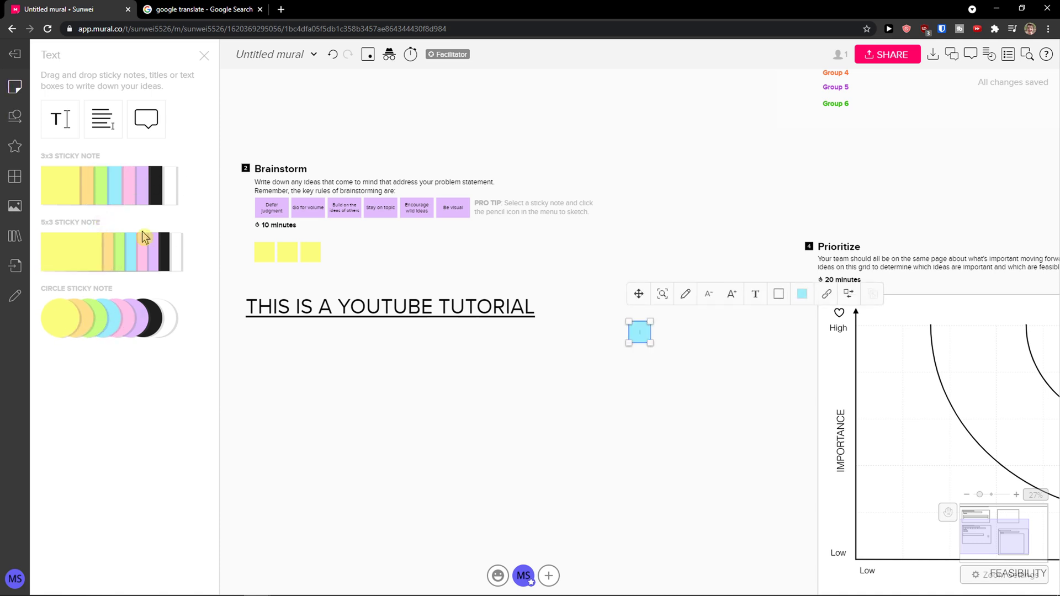
left_click(128, 190)
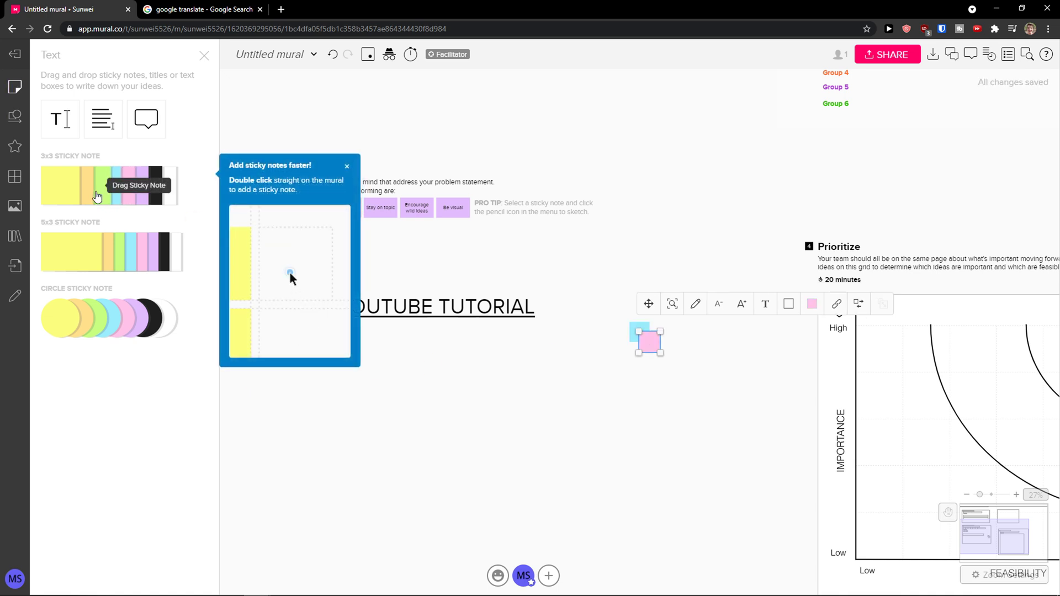
left_click_drag(97, 197, 597, 385)
left_click_drag(672, 343, 587, 394)
Surround the blue sticky note with eight more blue ones to form a grid of three rows and three columns.
left_click(640, 332)
key("ctrl+d")
double_click(616, 333)
double_click(616, 355)
double_click(639, 357)
double_click(665, 360)
double_click(615, 312)
double_click(638, 308)
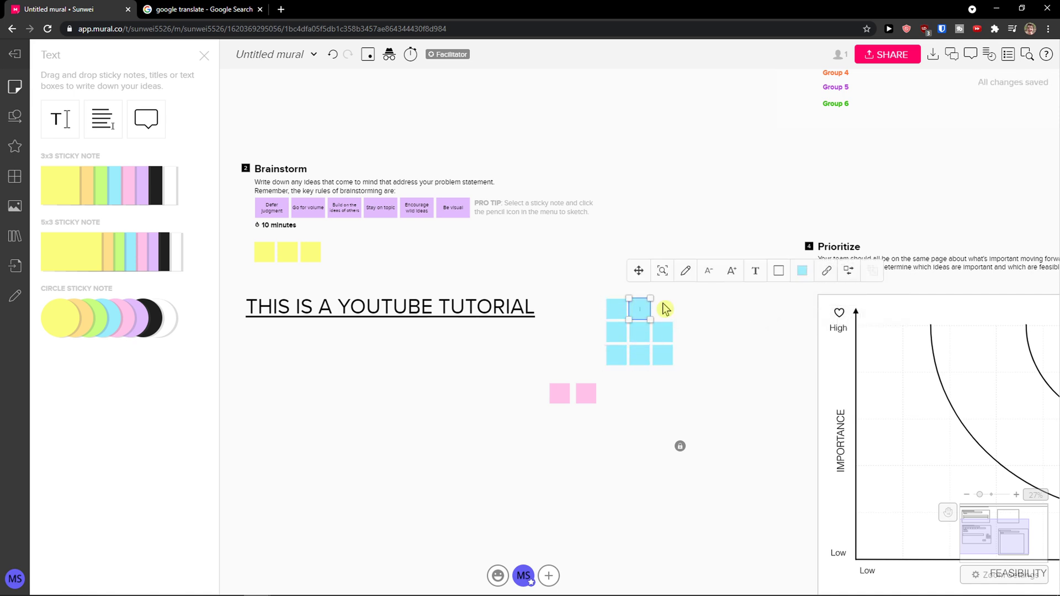
double_click(663, 310)
Add six black 5x3 sticky notes below the blue grid, beside the pink notes.
scroll(676, 336, "up", 5)
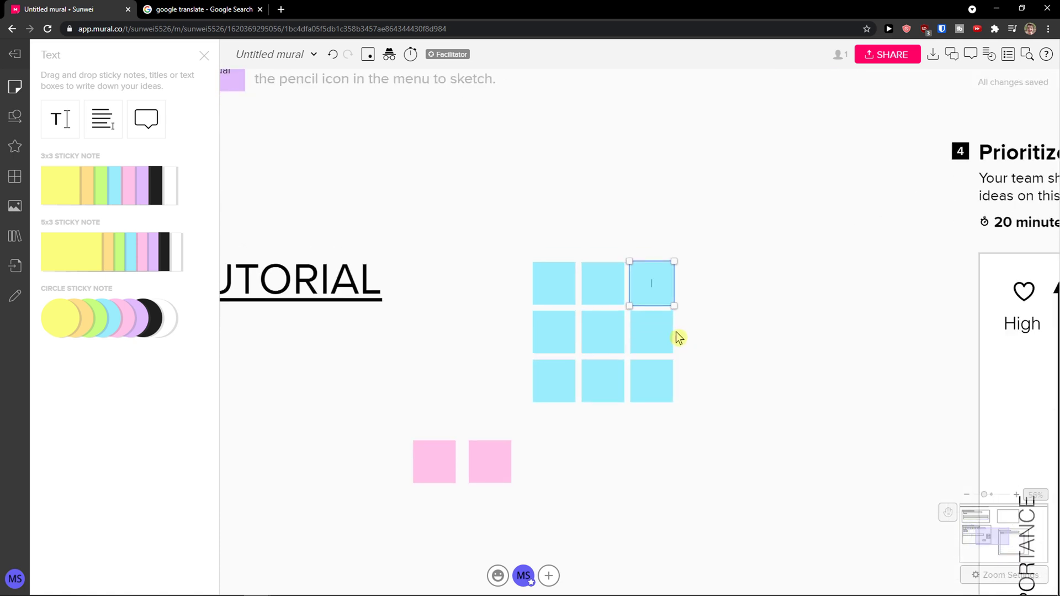
scroll(643, 341, "up", 3)
scroll(605, 378, "up", 3)
left_click(400, 161)
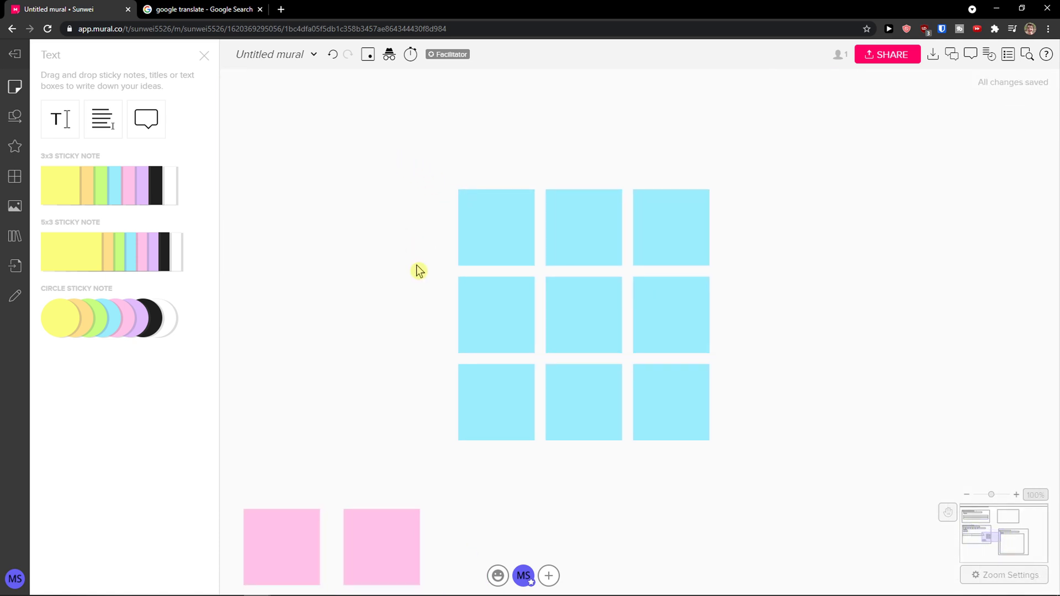
scroll(349, 381, "down", 1)
left_click_drag(350, 396, 483, 237)
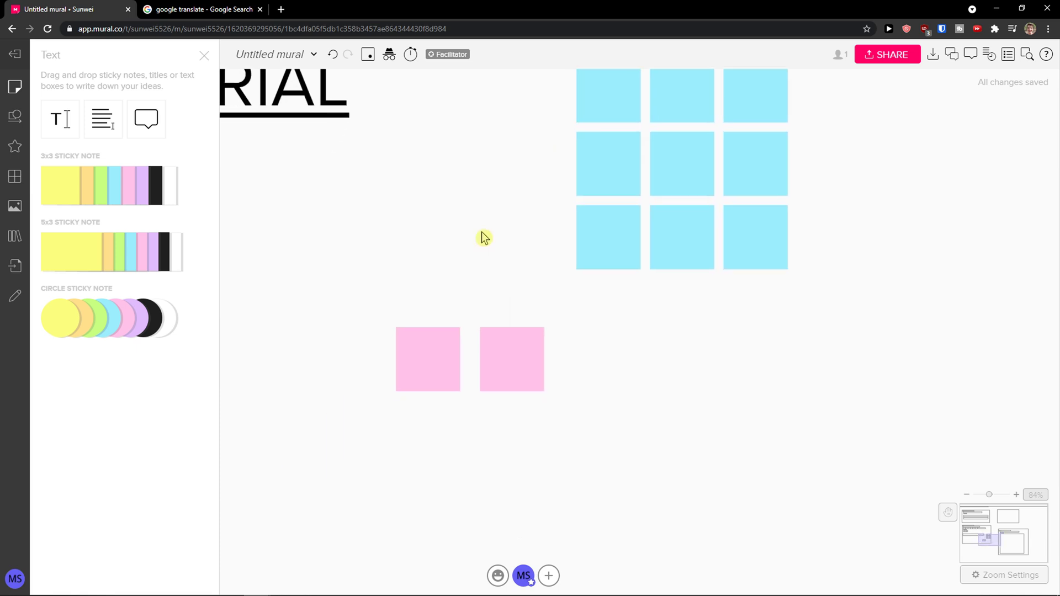
left_click(168, 247)
key("ctrl+d")
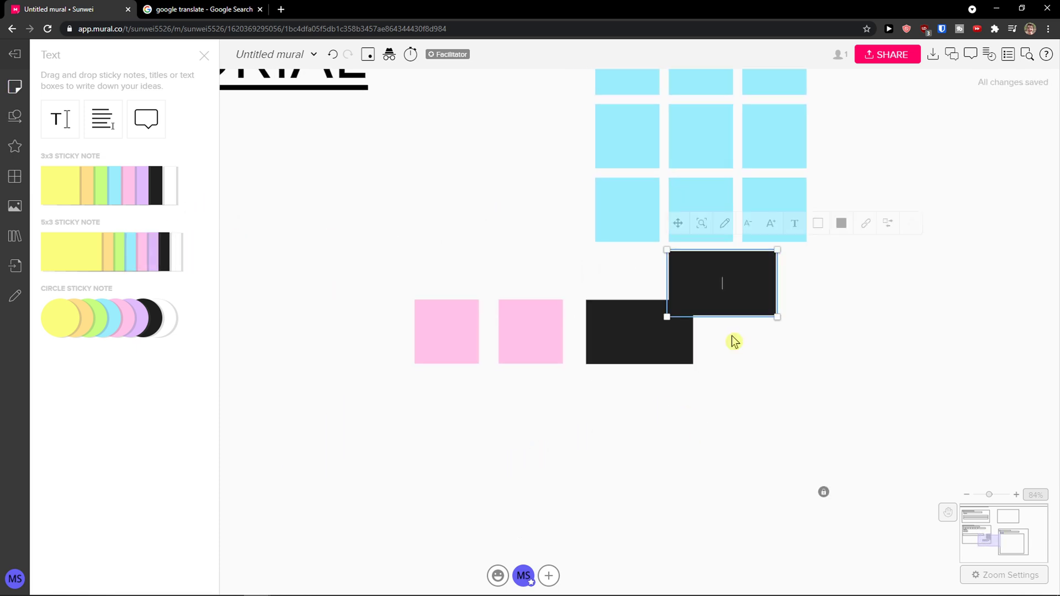
double_click(711, 414)
double_click(618, 409)
double_click(642, 486)
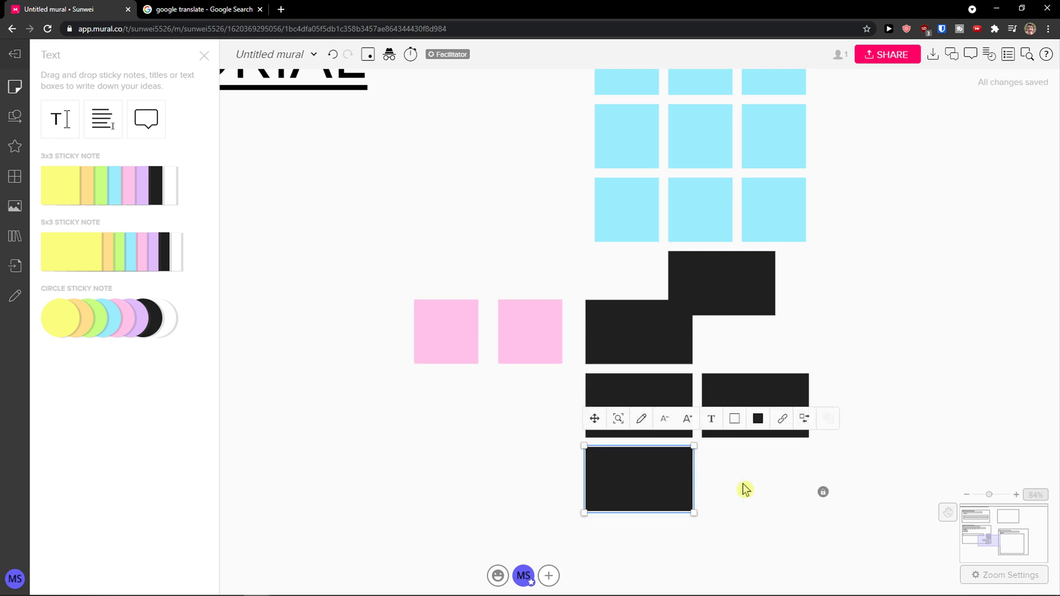
double_click(742, 490)
Add four pink sticky notes beneath the existing pair, aligned as two columns of three.
double_click(521, 413)
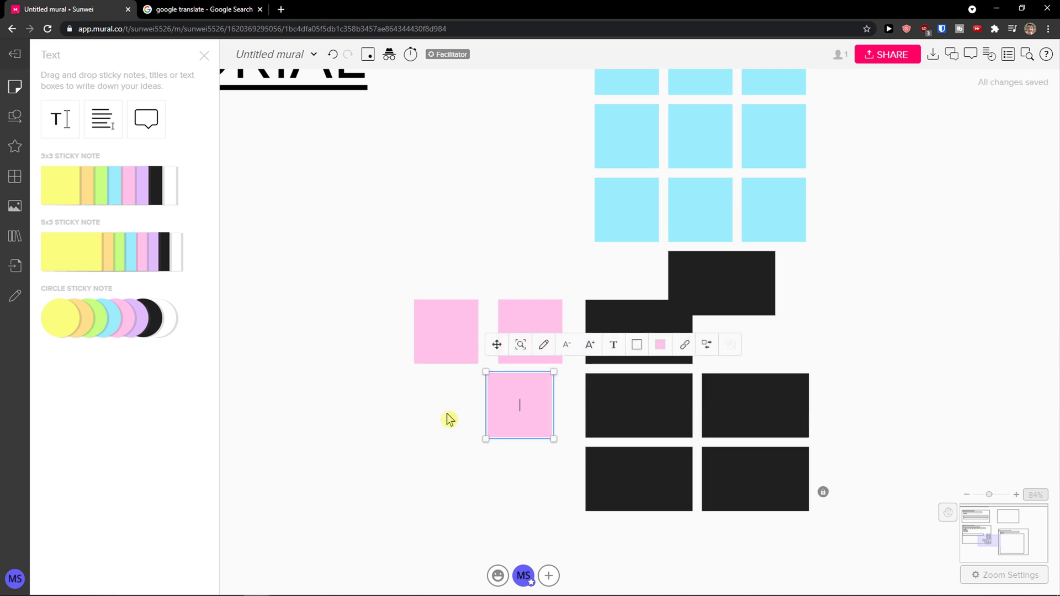
double_click(447, 415)
left_click(528, 424)
double_click(505, 470)
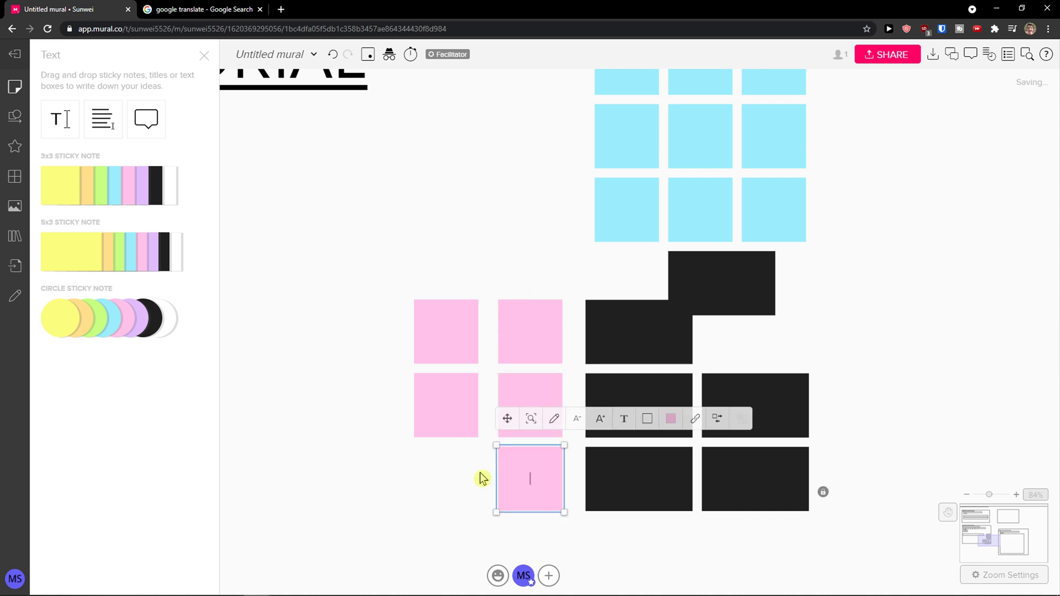
double_click(440, 478)
scroll(365, 386, "down", 2)
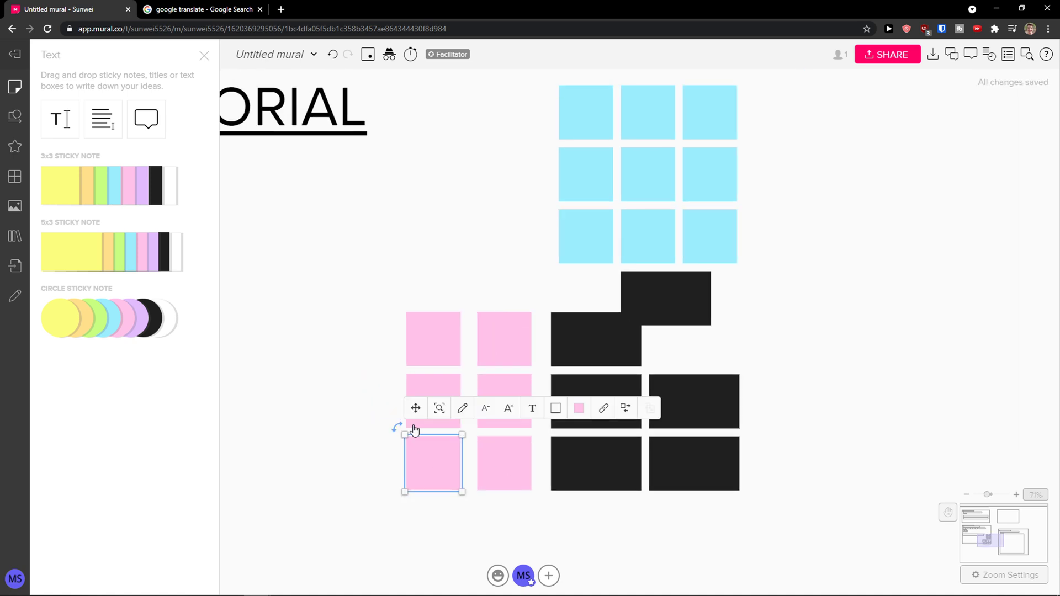
left_click(354, 402)
Enter the text "KEYBOARD" on the first pink sticky note of the top row.
scroll(354, 403, "up", 1)
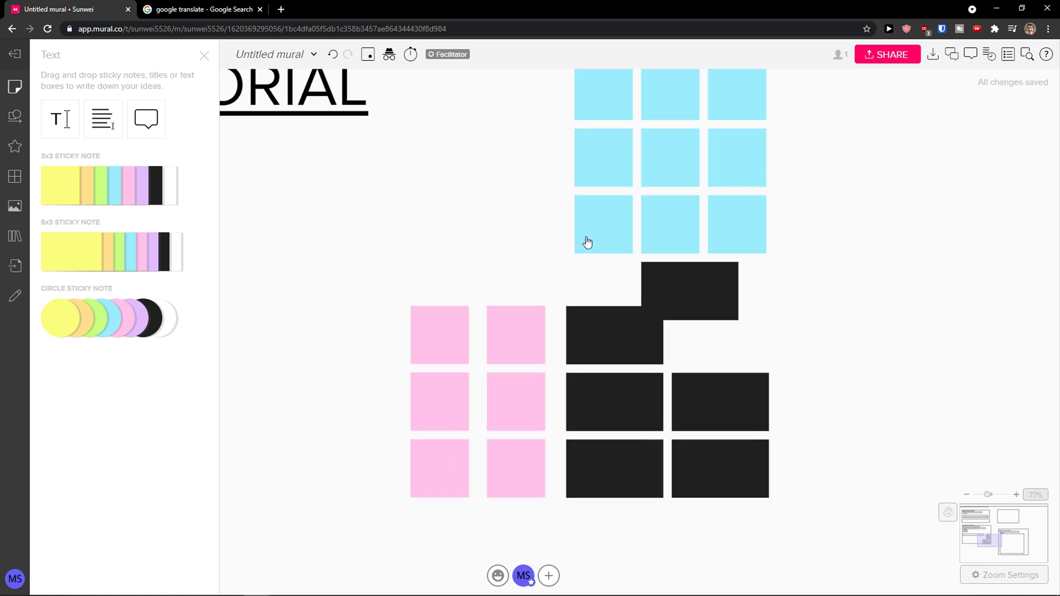
left_click(443, 339)
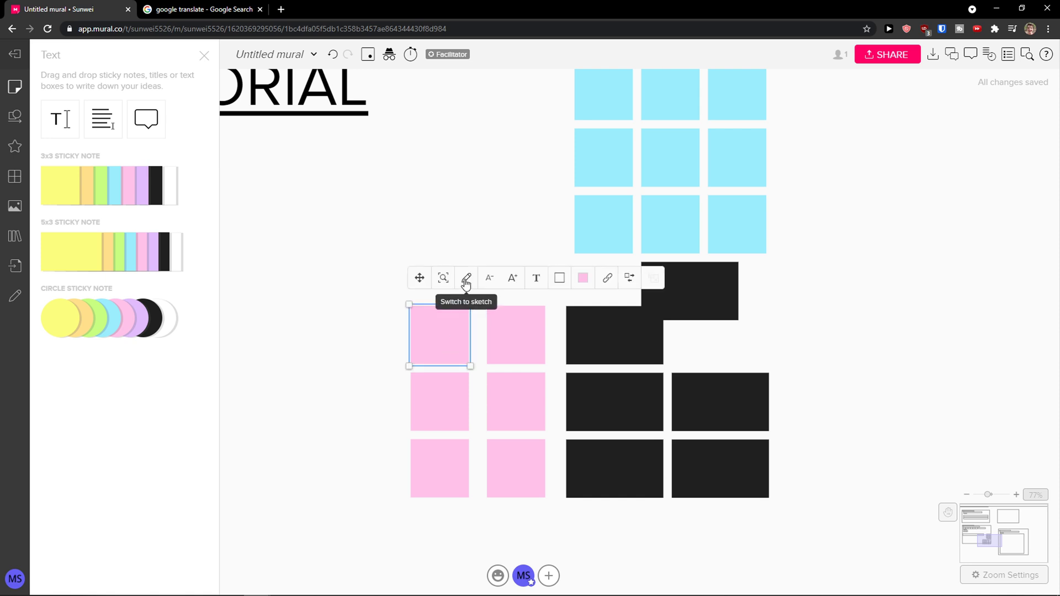
left_click(447, 325)
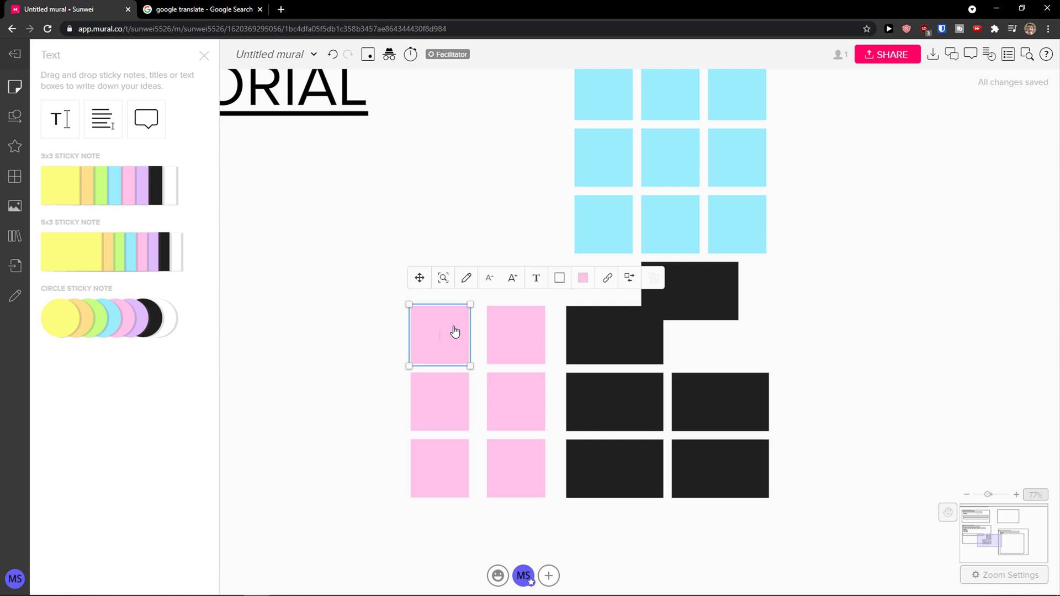
scroll(490, 353, "up", 5)
type("KEYBOARD")
Switch the second pink note of the top row to sketch mode and draw two handwritten lines and a vertical stroke on it.
left_click(515, 345)
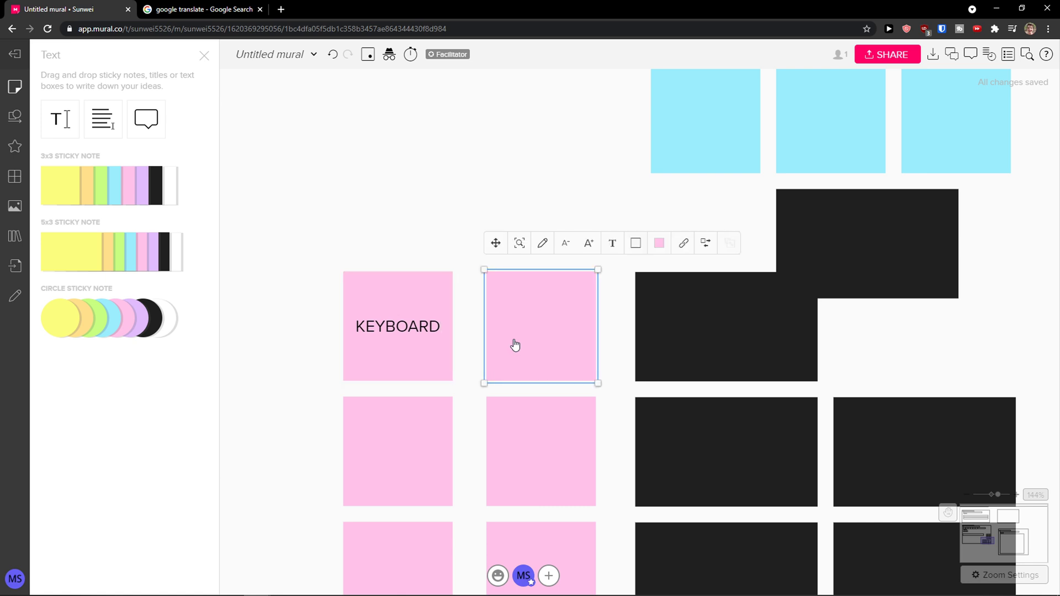
left_click(524, 247)
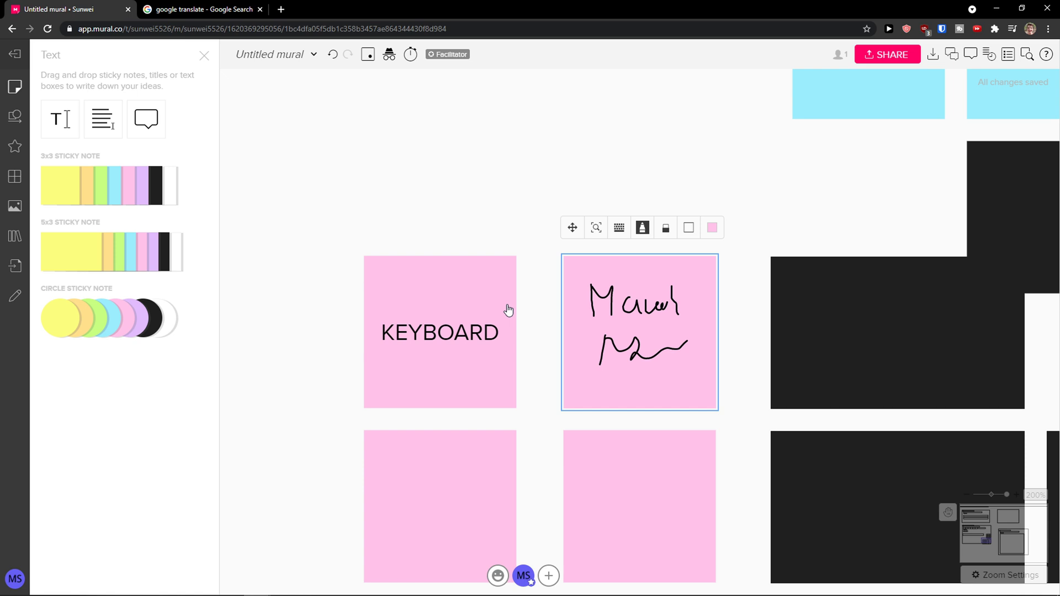
left_click(643, 231)
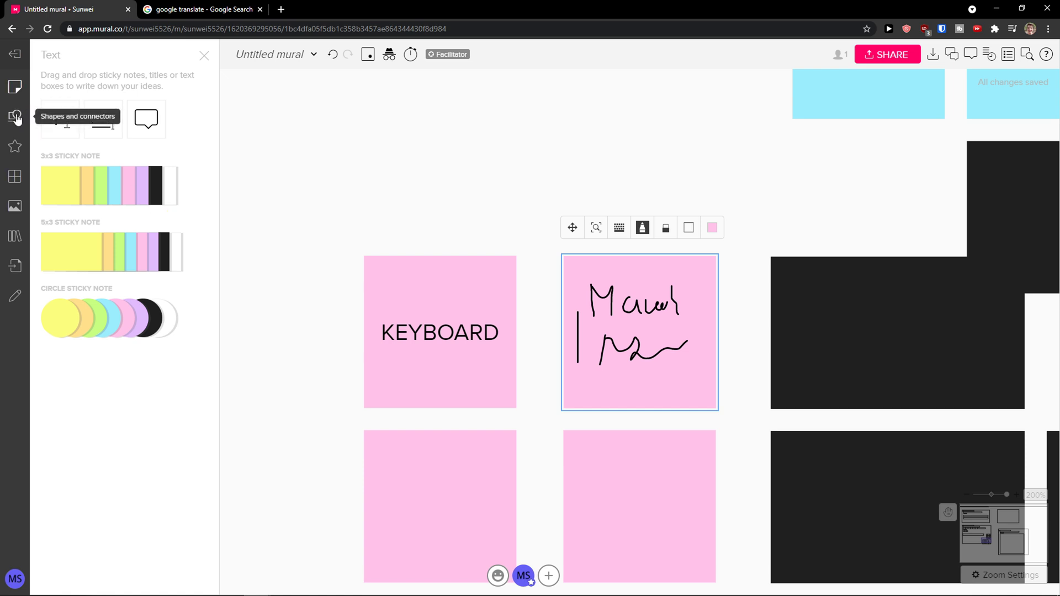
Open the shapes and connectors collection and delete the middle-row black sticky note nearest the pink ones.
scroll(367, 274, "down", 5)
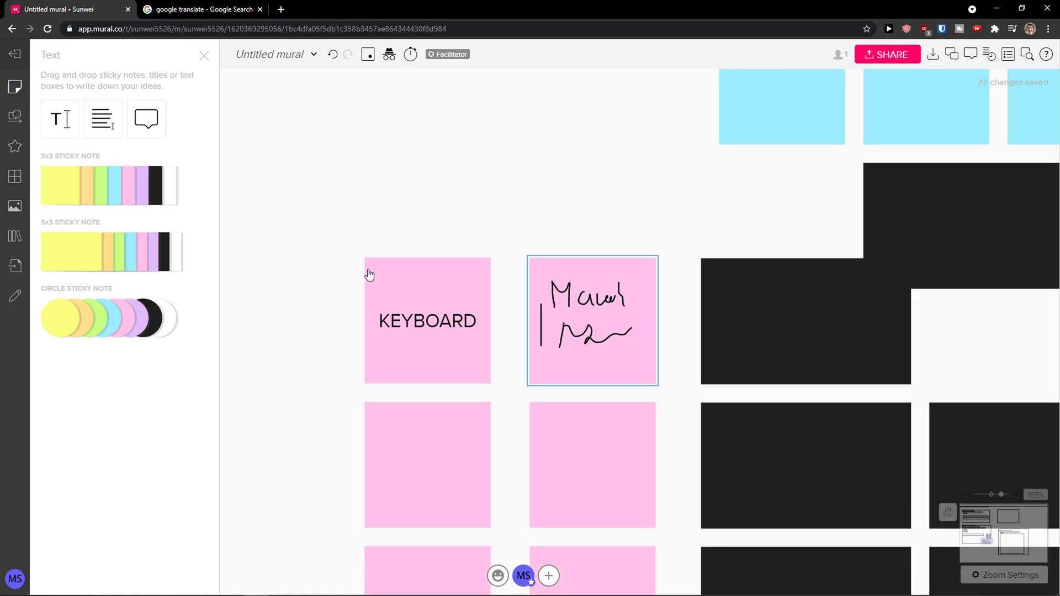
left_click(21, 120)
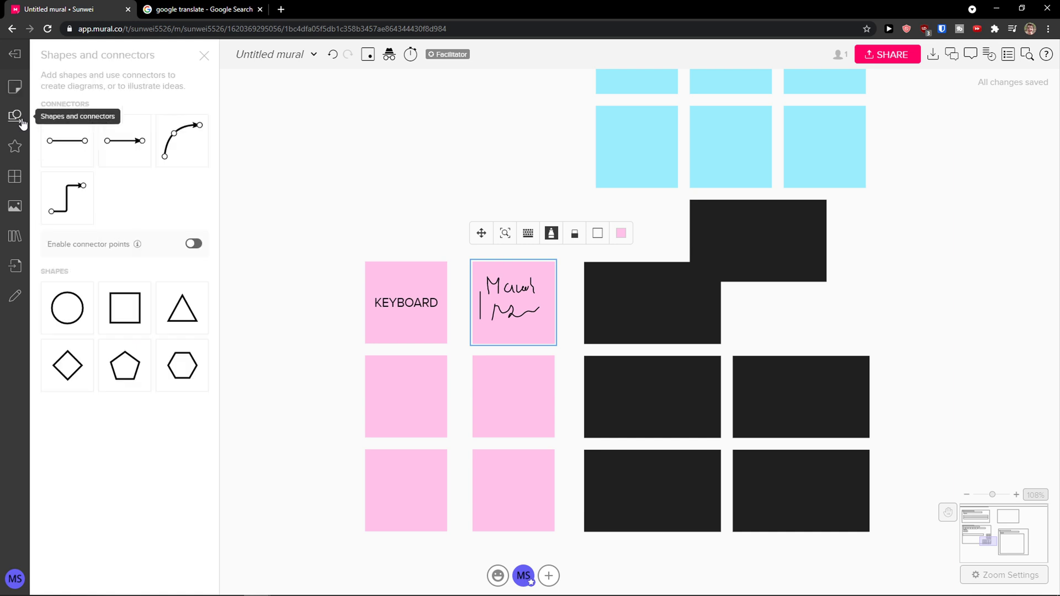
left_click(330, 323)
left_click(672, 398)
key("Delete")
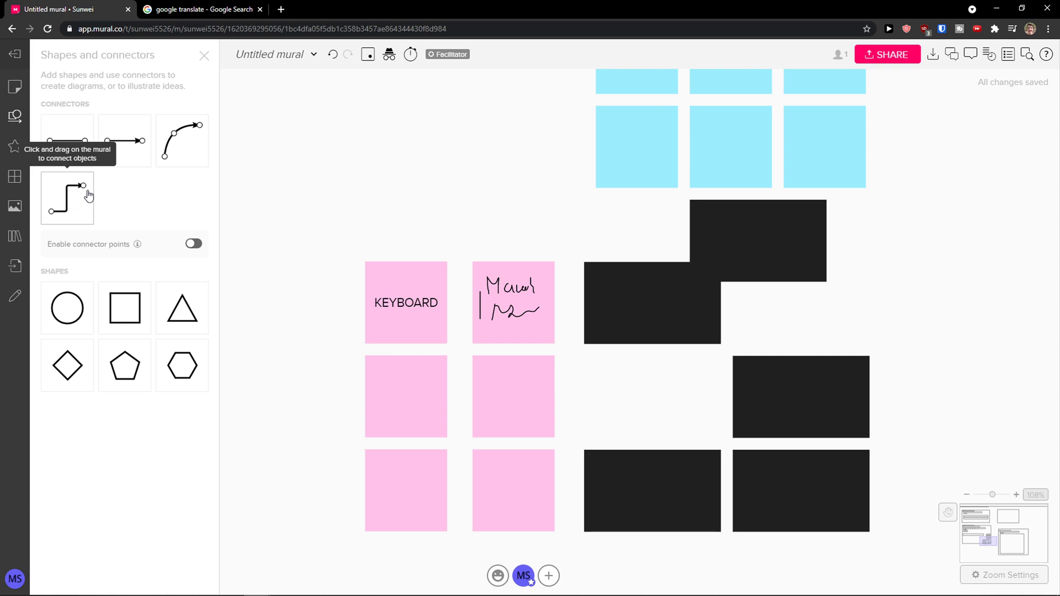
Connect the second middle-row pink note to the remaining black note in that row with a curved arrow, bending it downward.
left_click(181, 149)
left_click_drag(556, 396, 583, 304)
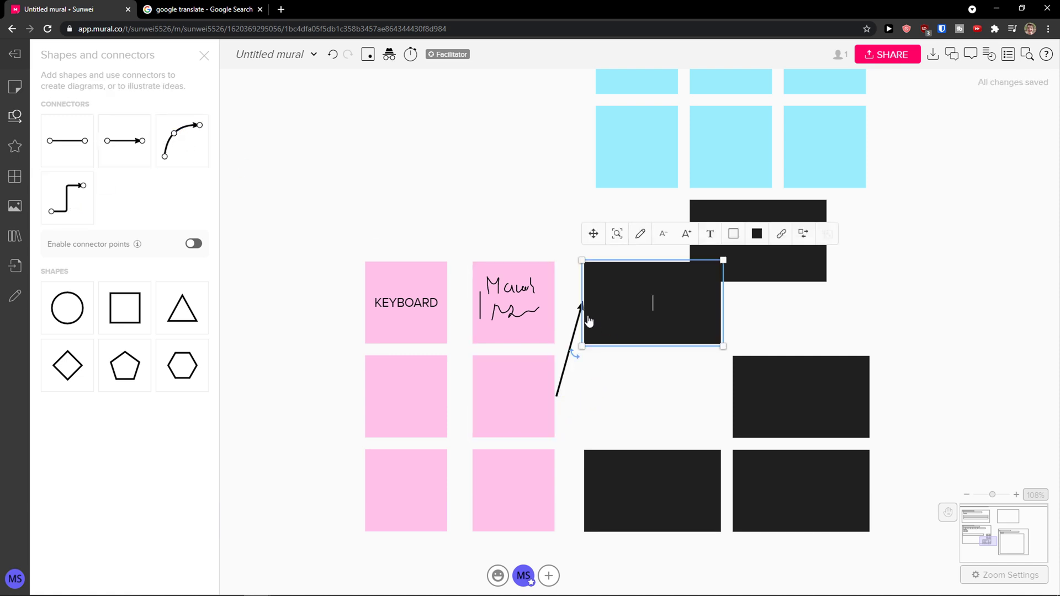
left_click(581, 313)
left_click_drag(583, 305, 731, 397)
left_click_drag(570, 351, 644, 433)
Join the two pink notes of the middle row and the two of the top row with short straight lines.
left_click(62, 145)
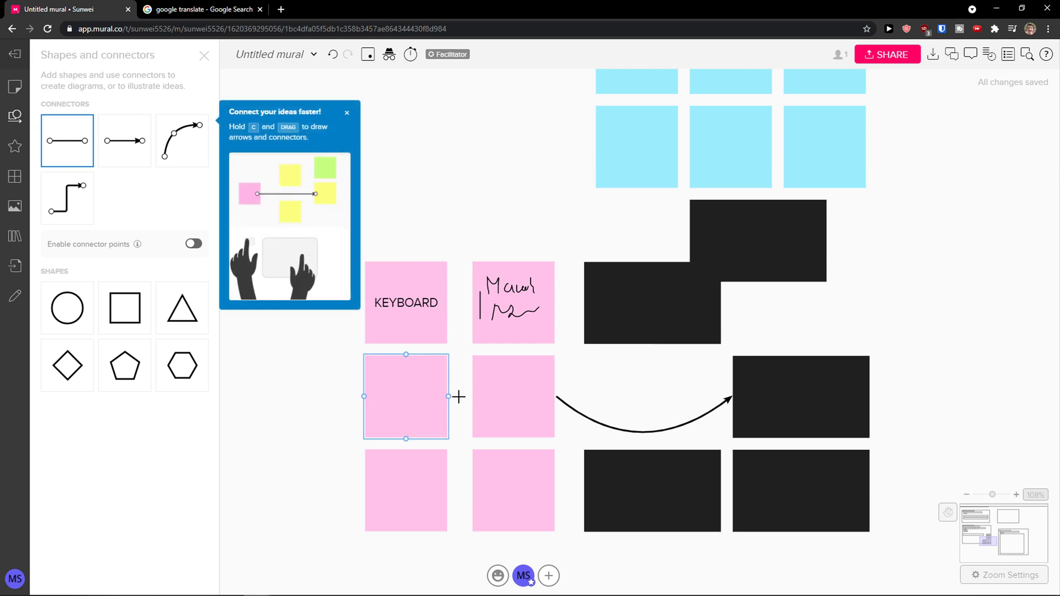
left_click_drag(448, 397, 471, 396)
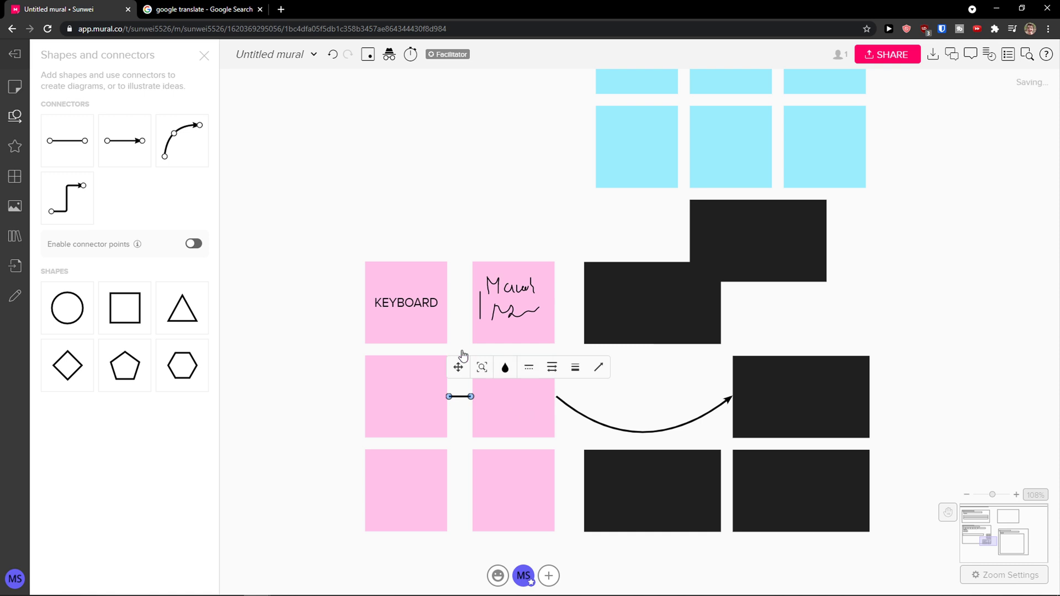
left_click(66, 141)
mouse_move(449, 303)
left_mouse_down()
mouse_move(516, 367)
mouse_move(722, 462)
mouse_move(563, 372)
mouse_move(506, 358)
mouse_move(471, 303)
left_mouse_up()
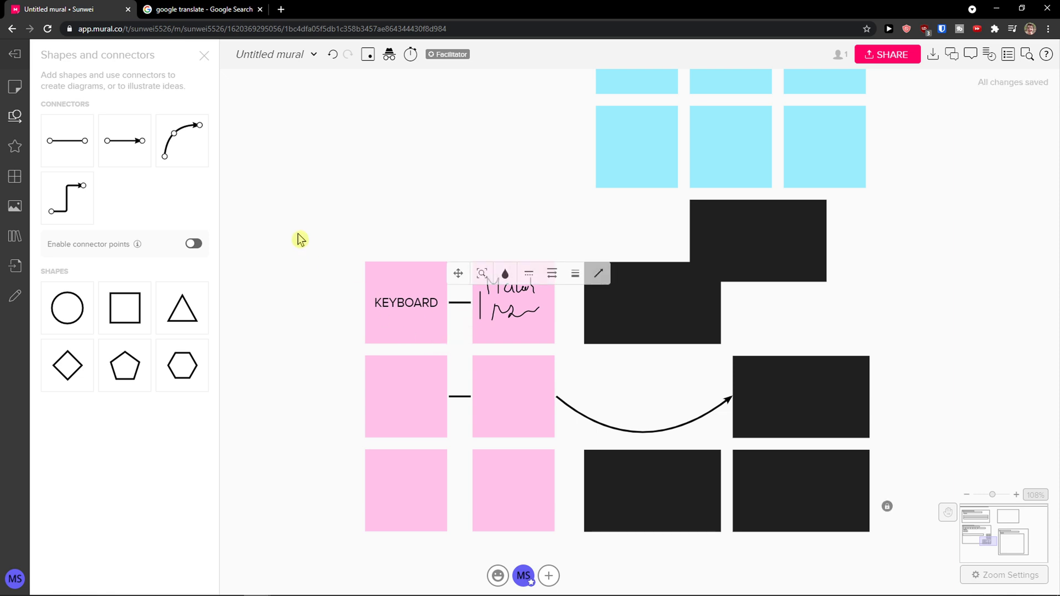
left_click(351, 284)
scroll(350, 284, "down", 1)
left_click(91, 201)
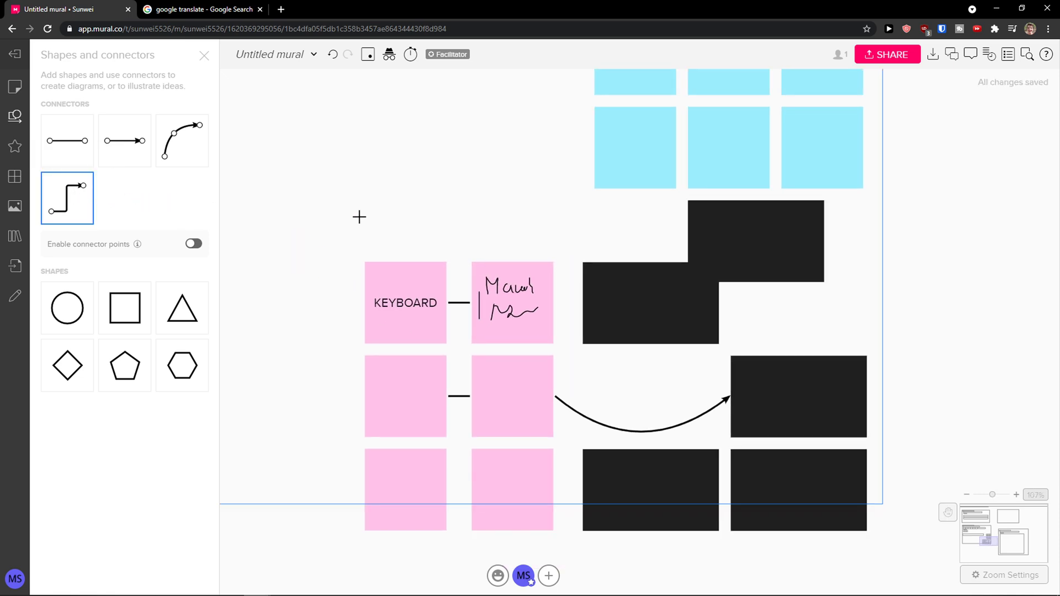
left_click_drag(512, 260, 635, 191)
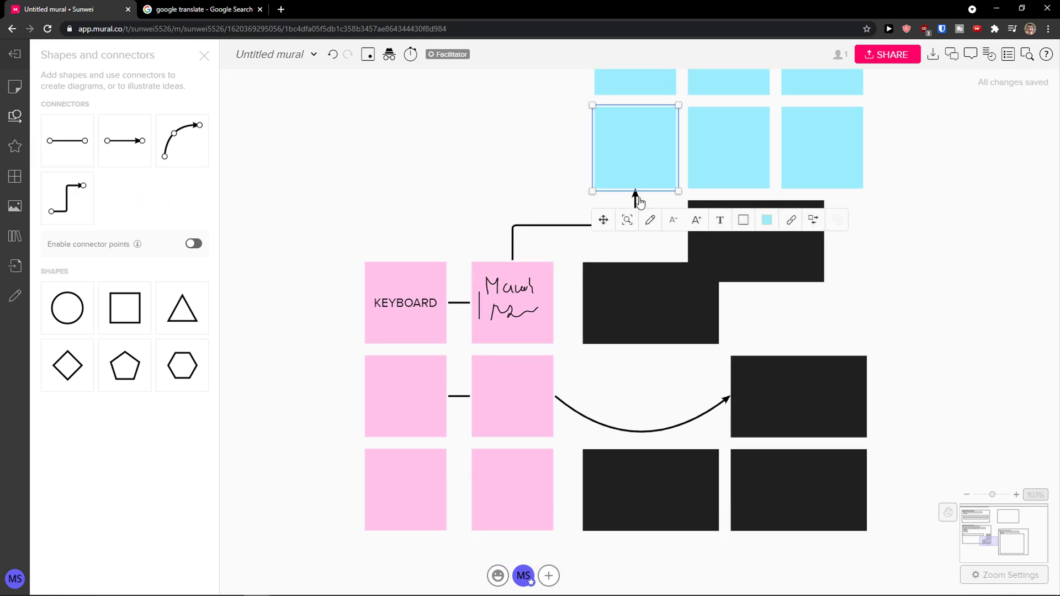
left_click(445, 198)
left_click(539, 225)
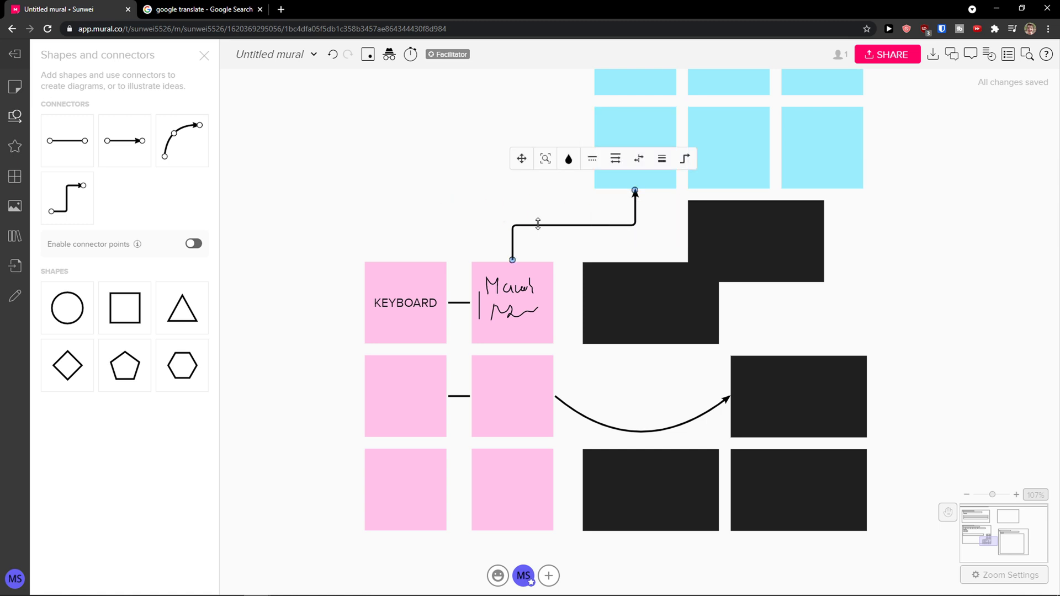
key("Delete")
Connect the sketched pink note's upper edge to the first blue note of the middle blue row with an elbow arrow.
left_click(83, 200)
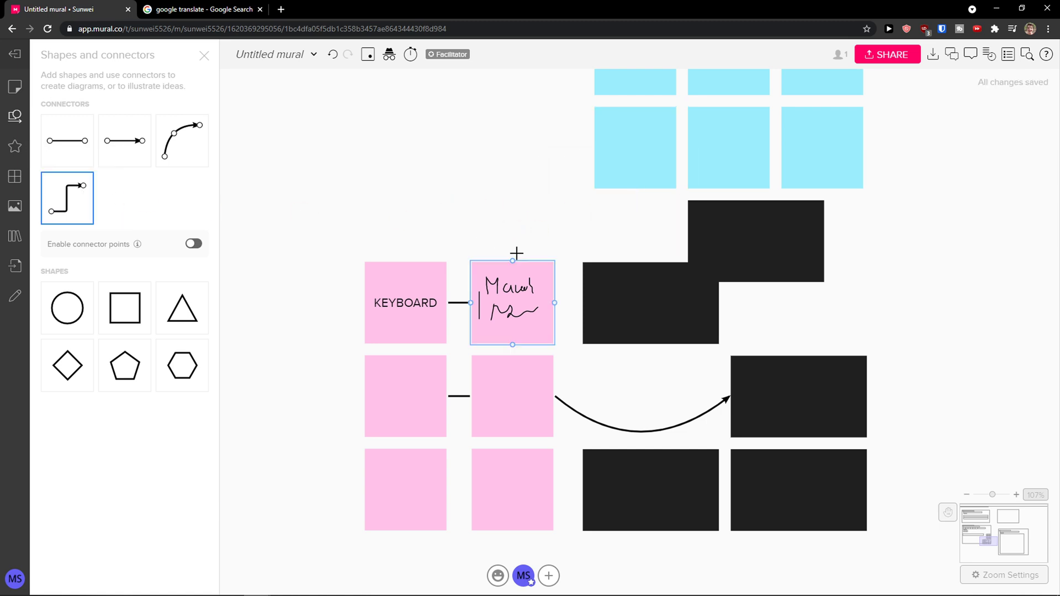
left_click_drag(514, 257, 568, 75)
scroll(523, 138, "down", 4)
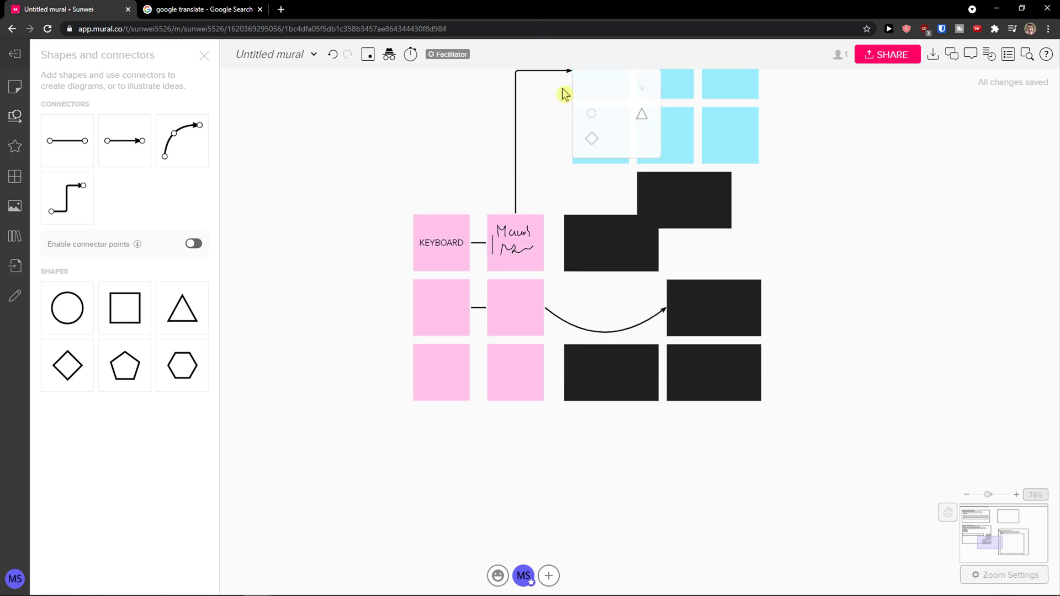
scroll(535, 141, "up", 3)
scroll(528, 137, "down", 4)
left_click(635, 189)
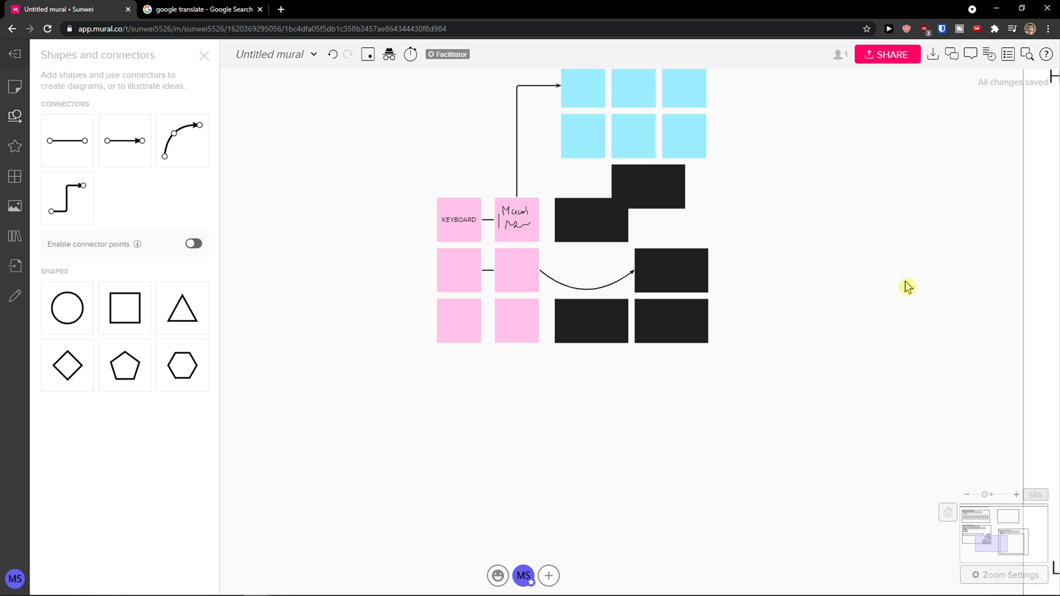
scroll(986, 497, "down", 2)
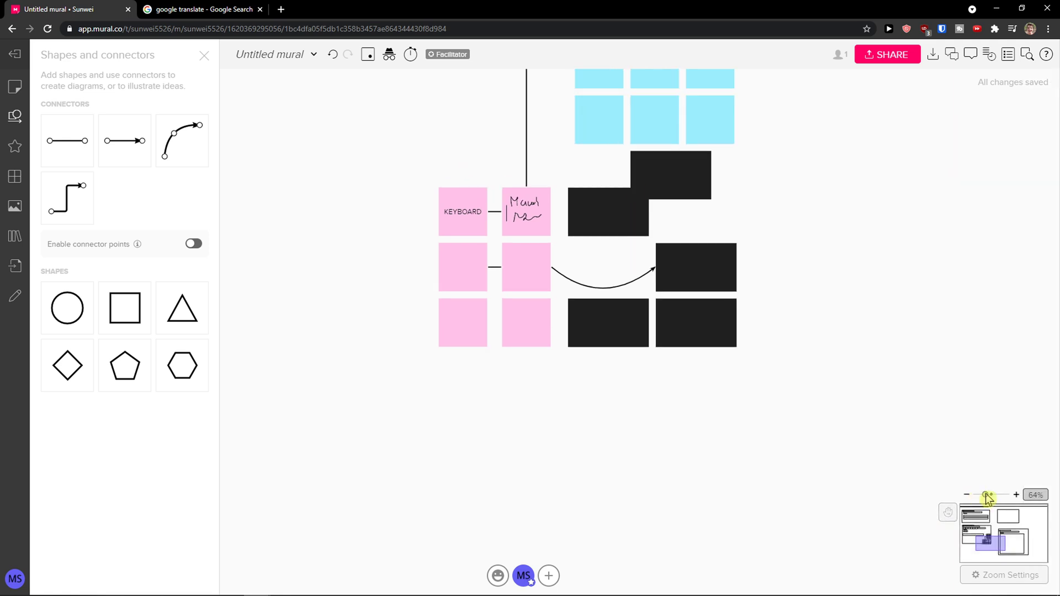
scroll(986, 497, "down", 3)
left_click_drag(630, 300, 651, 402)
scroll(497, 320, "up", 6)
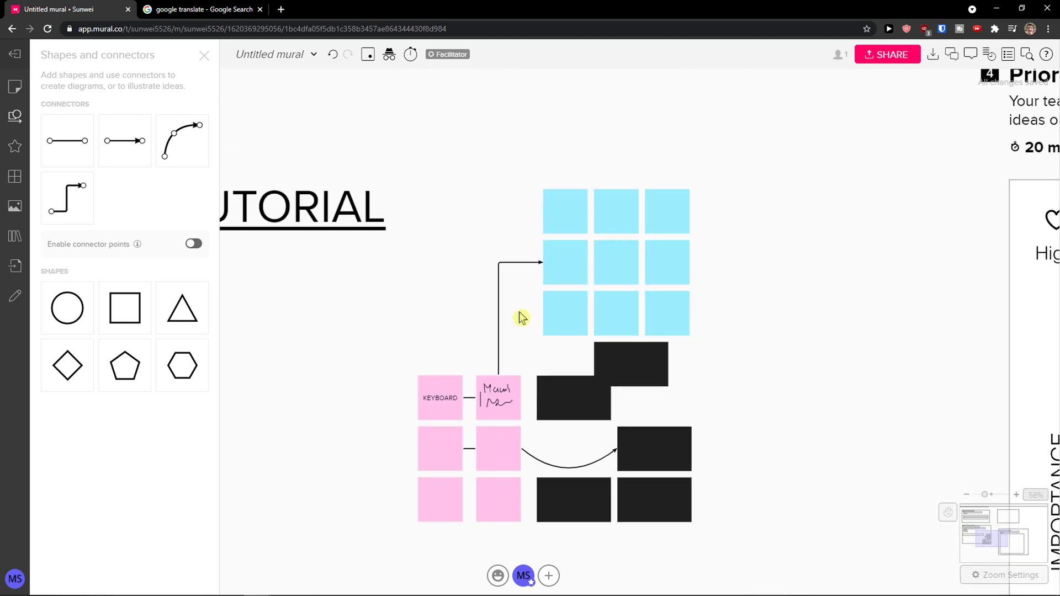
scroll(528, 331, "up", 2)
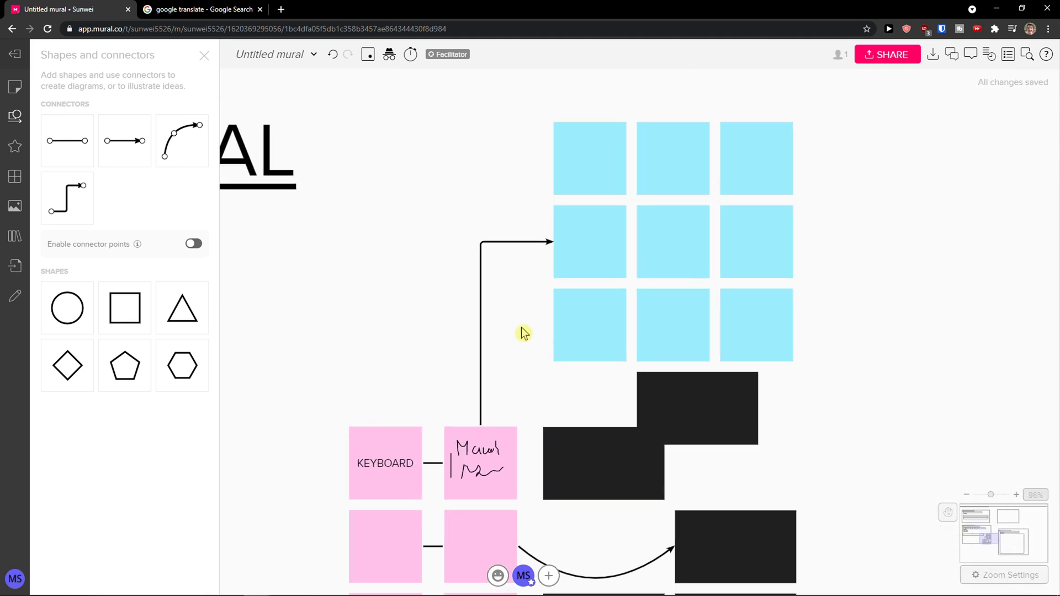
Change the stroke colour of the elbow connector leading to the blue notes to dark red.
left_click(481, 307)
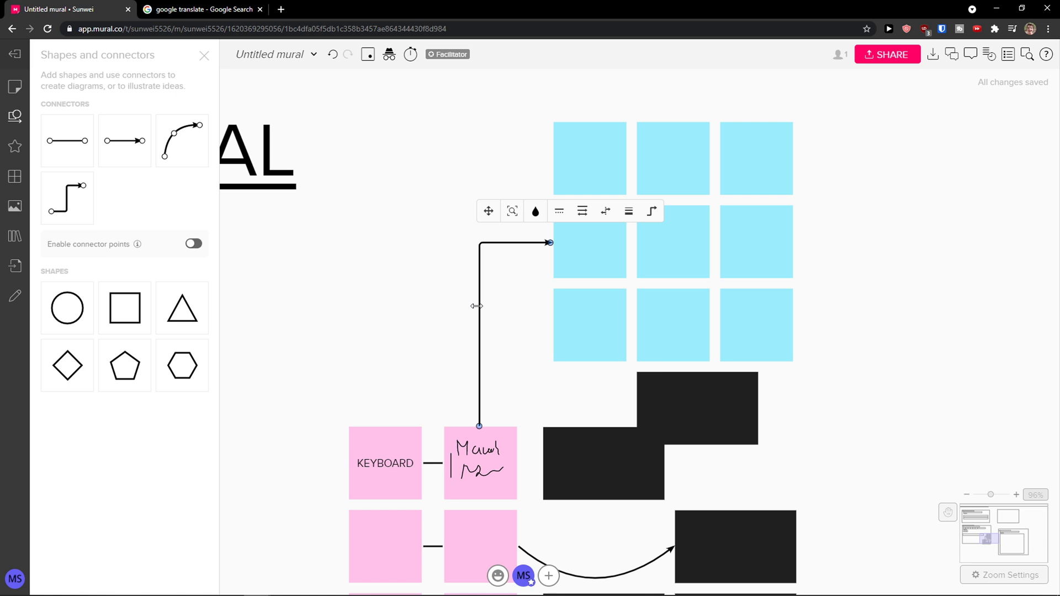
left_click(513, 212)
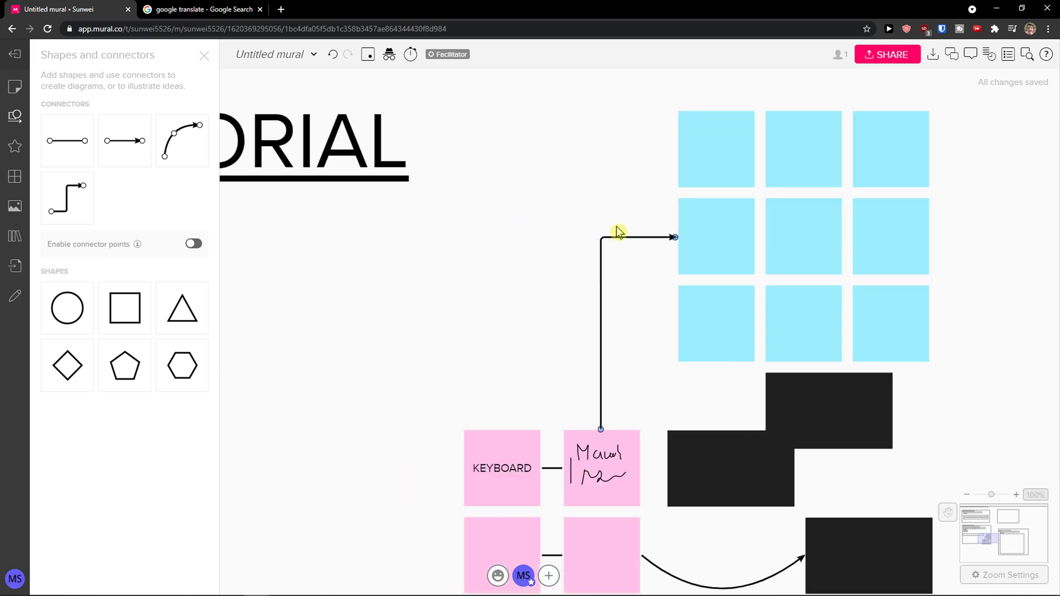
left_click(657, 209)
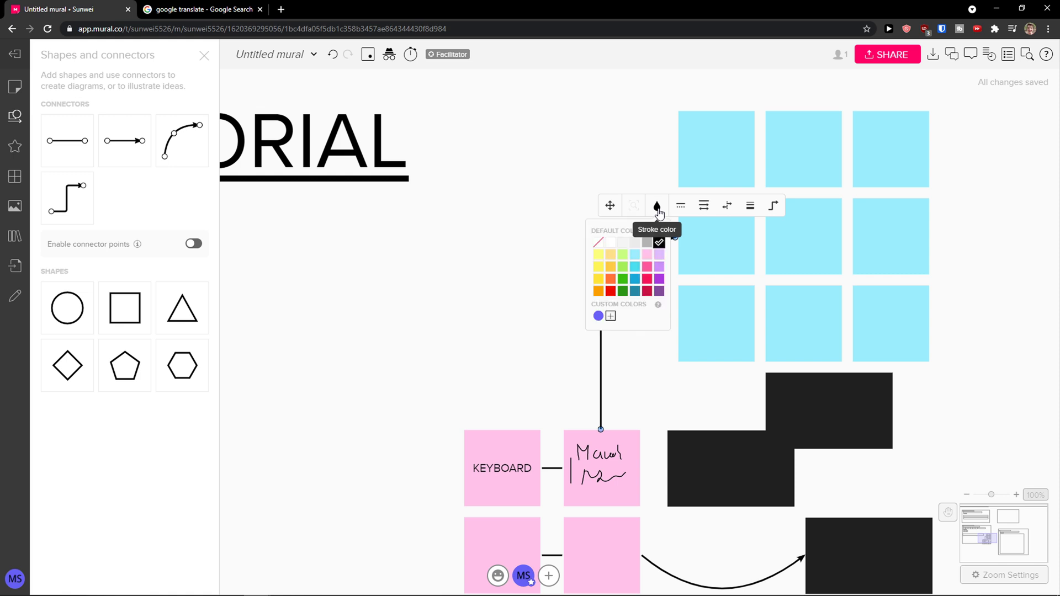
left_click(657, 258)
left_click(657, 208)
left_click(651, 295)
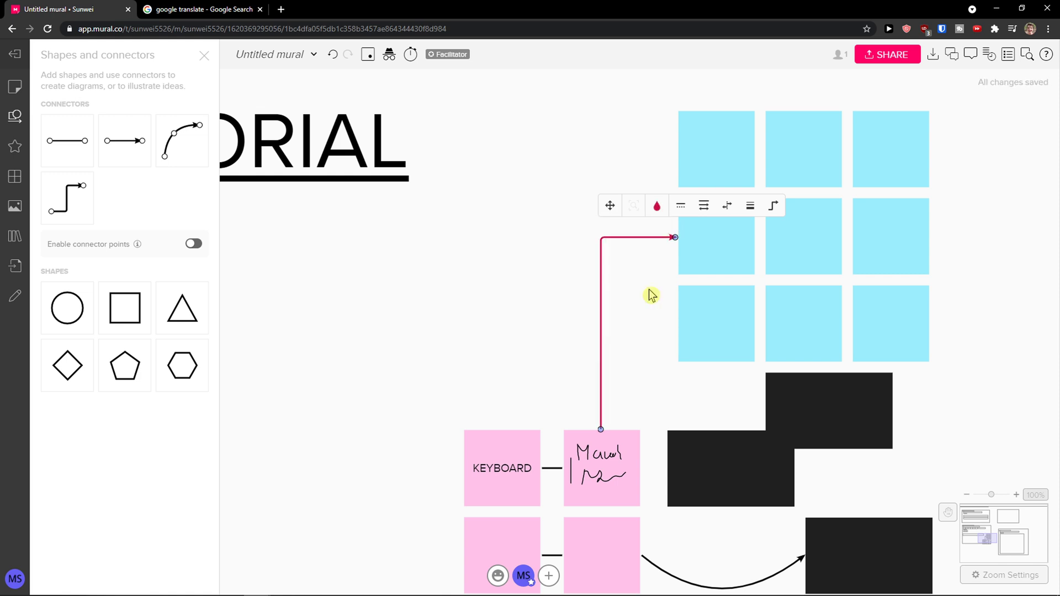
Try the dotted line style on the red elbow connector, then restore the solid style.
left_click(681, 208)
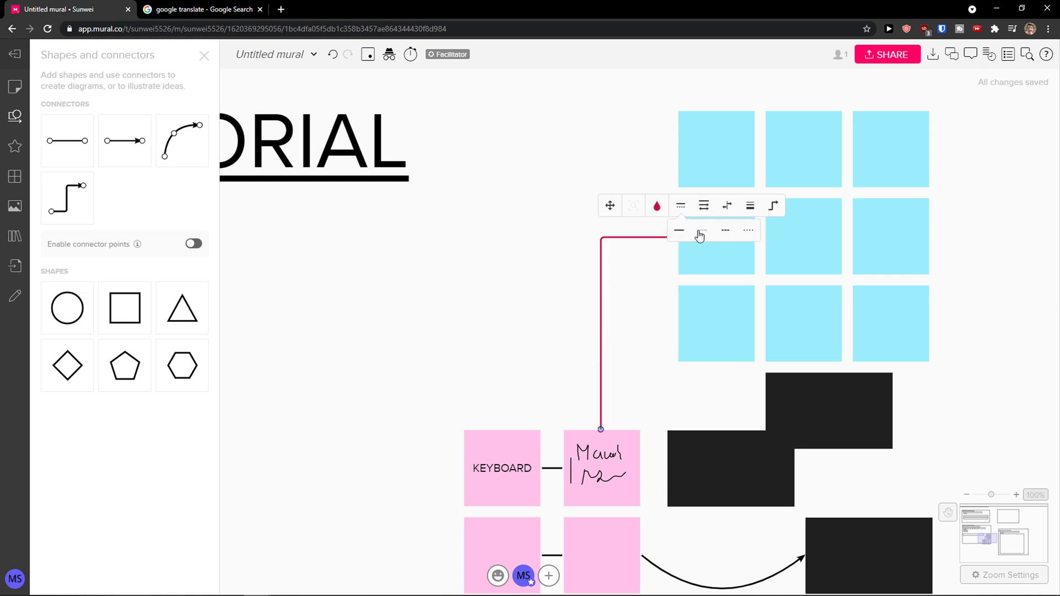
left_click(699, 233)
left_click(677, 210)
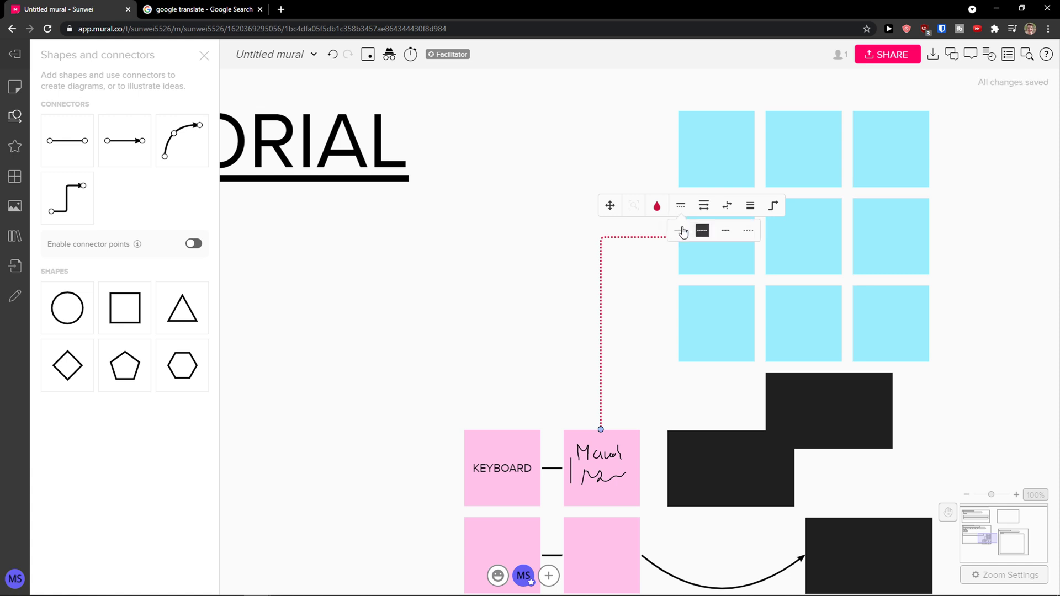
left_click(683, 232)
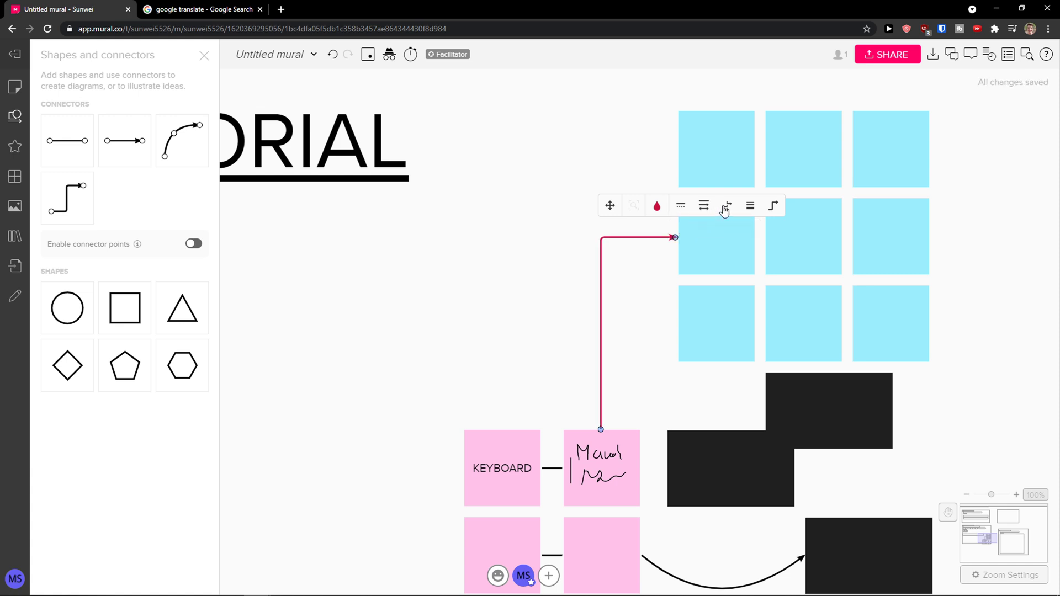
Set the red elbow connector's line to the thickest option and deselect it.
left_click(754, 208)
left_click(821, 236)
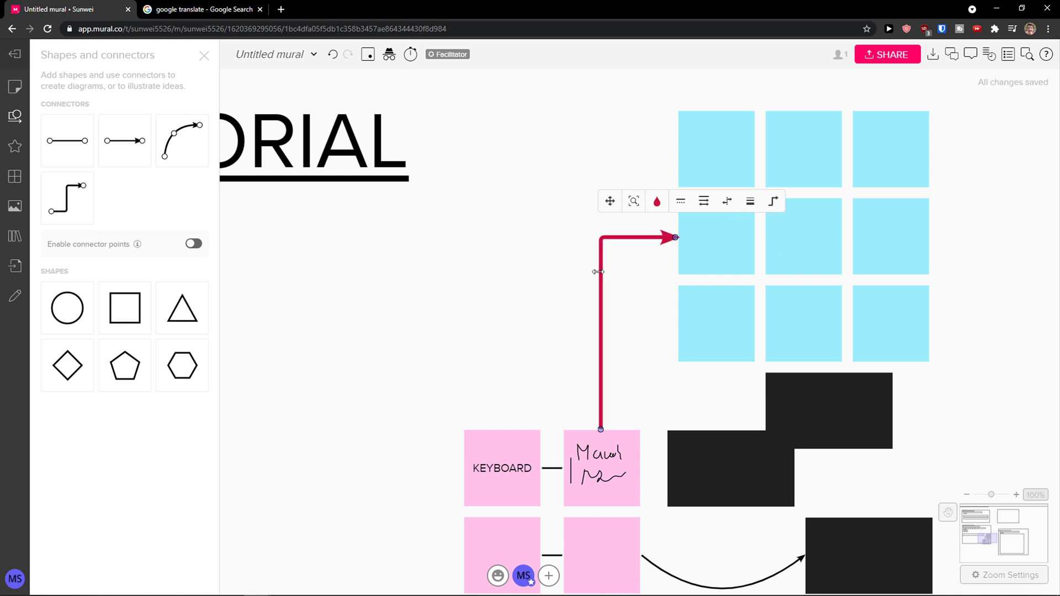
scroll(516, 296, "down", 1)
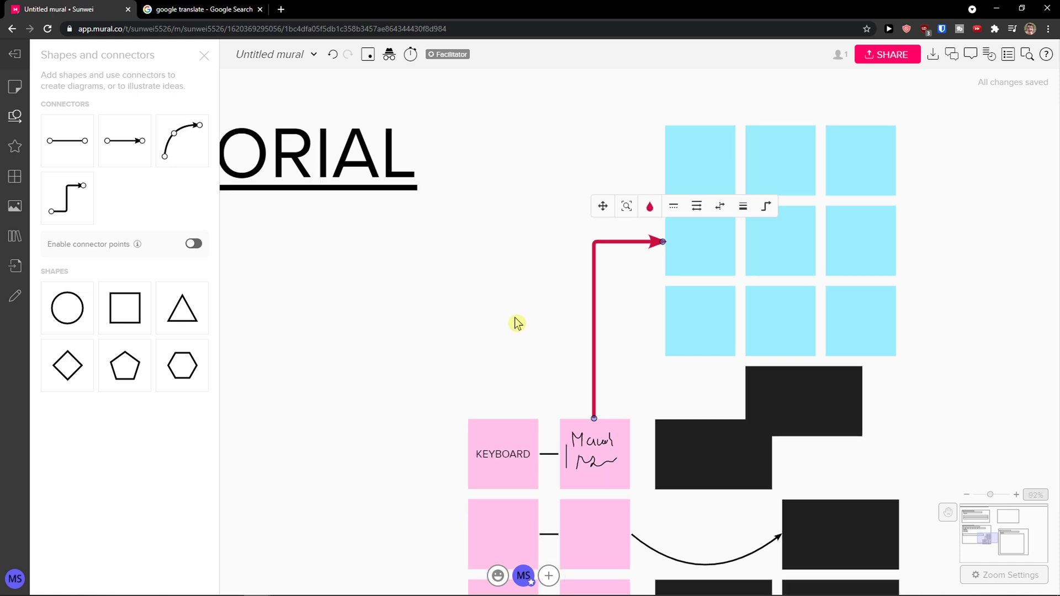
left_click(508, 279)
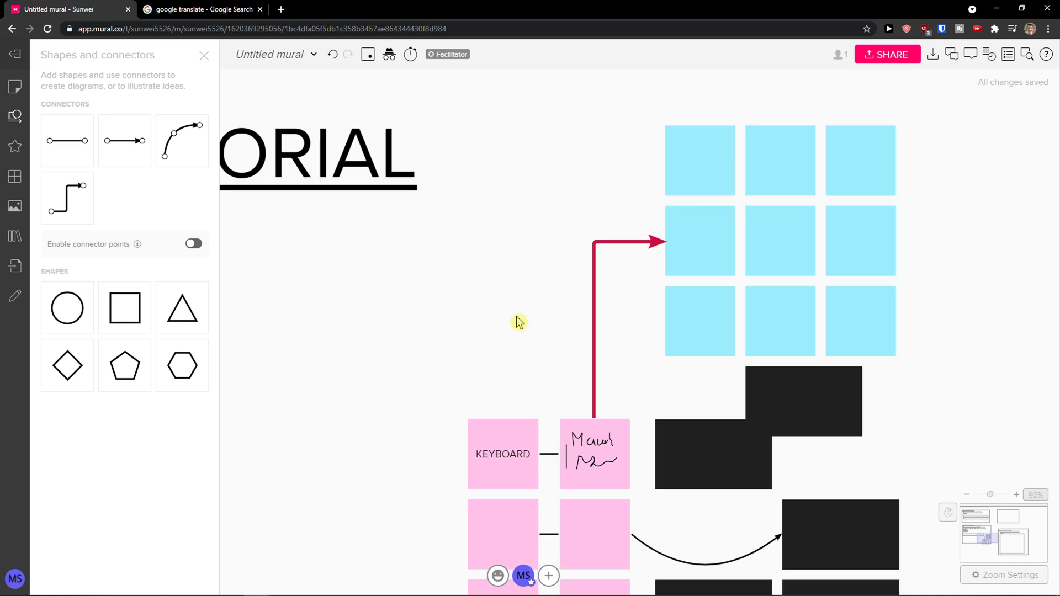
Add a circle and a square shape and place them side by side in the empty area below the title.
scroll(561, 366, "up", 2)
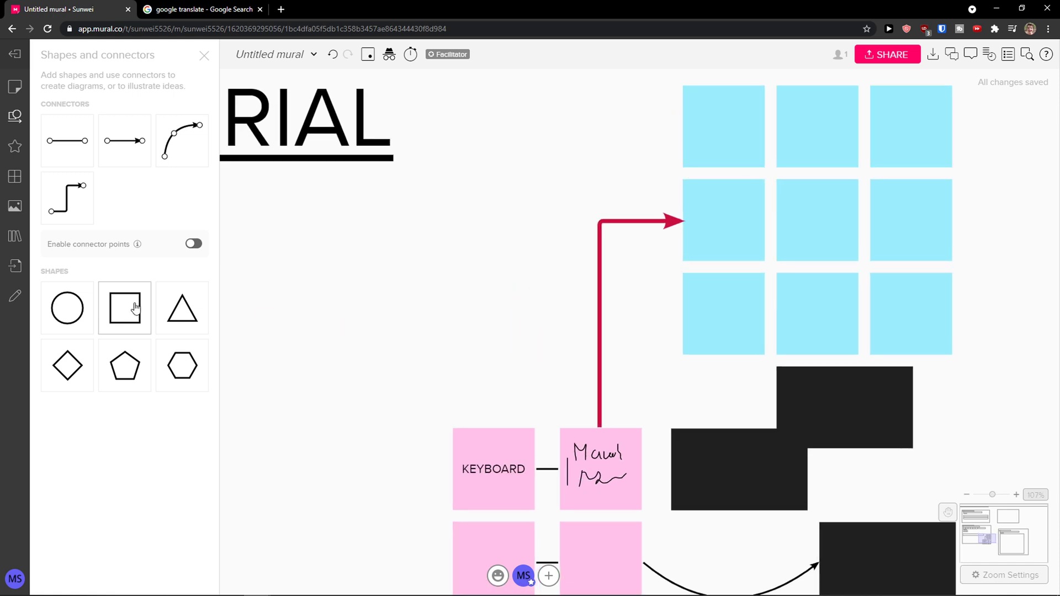
left_click(67, 308)
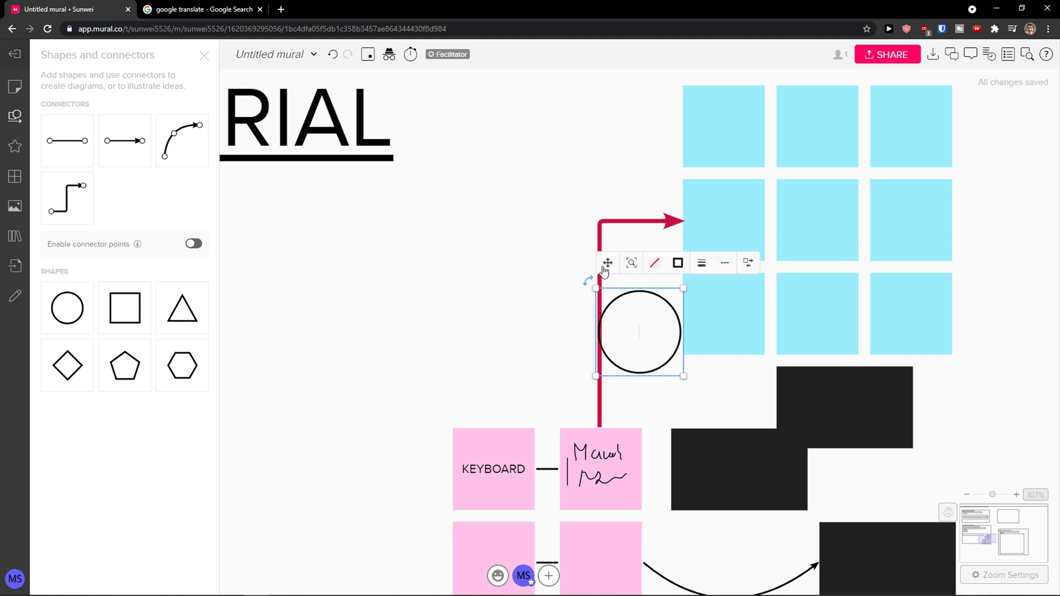
left_click_drag(605, 271, 289, 232)
left_click(145, 290)
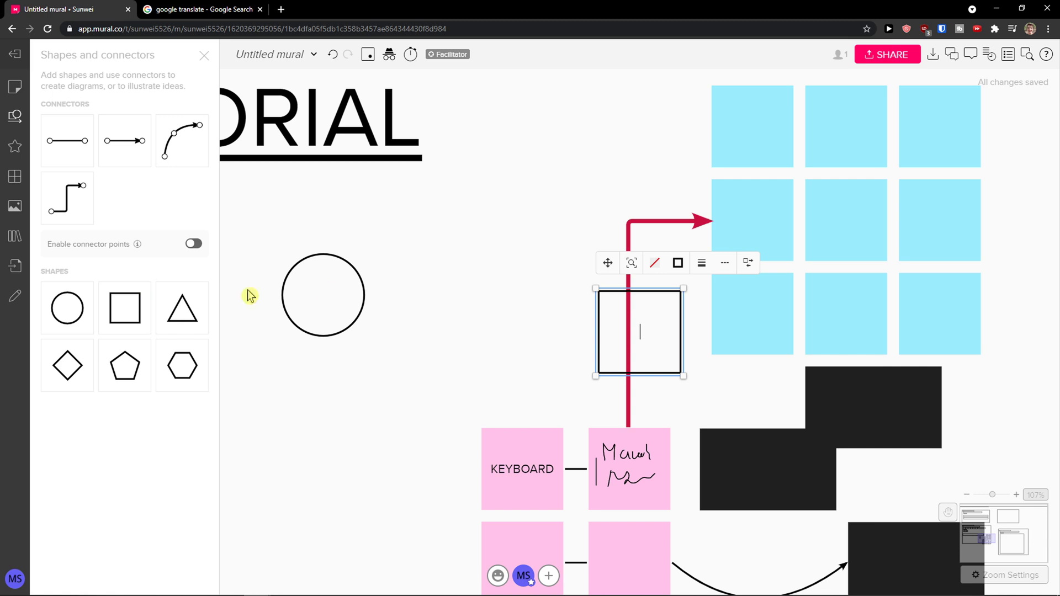
left_click_drag(606, 270, 413, 232)
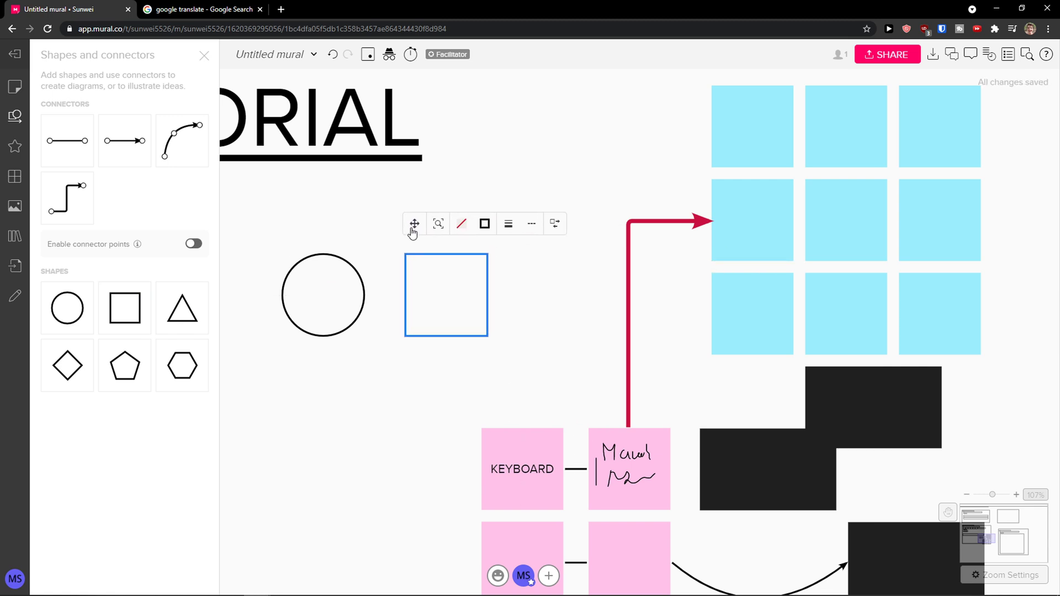
Enter the text "YES!" in the circle shape.
left_click(356, 293)
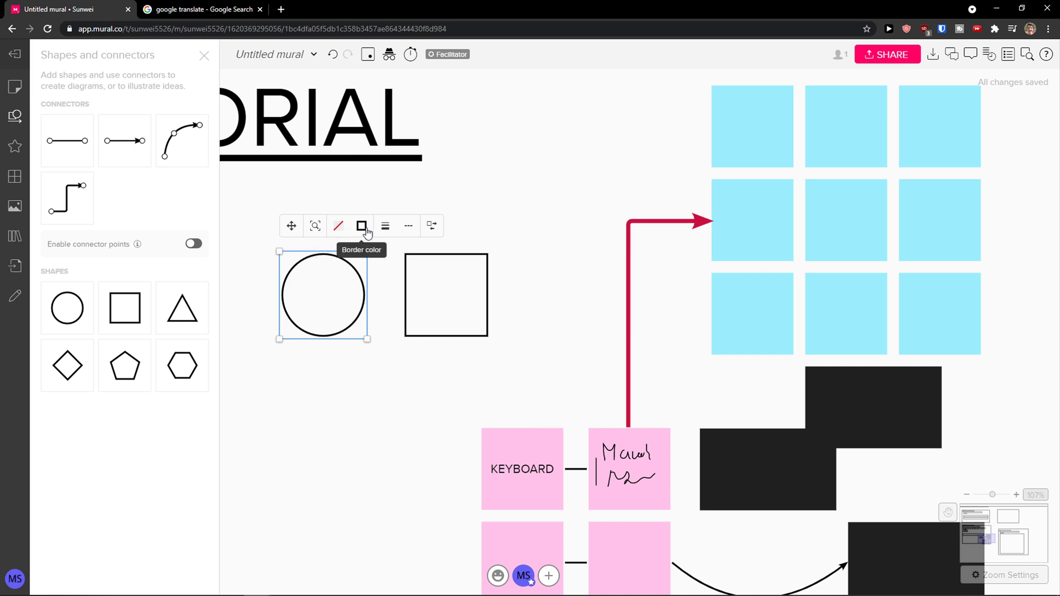
left_click(315, 227)
scroll(666, 326, "up", 5)
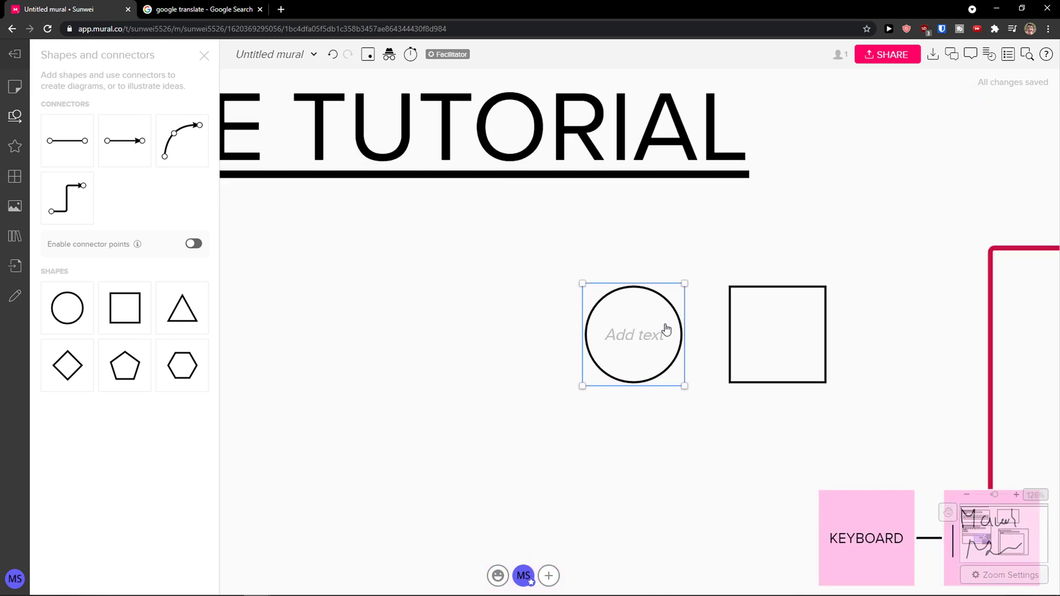
double_click(614, 326)
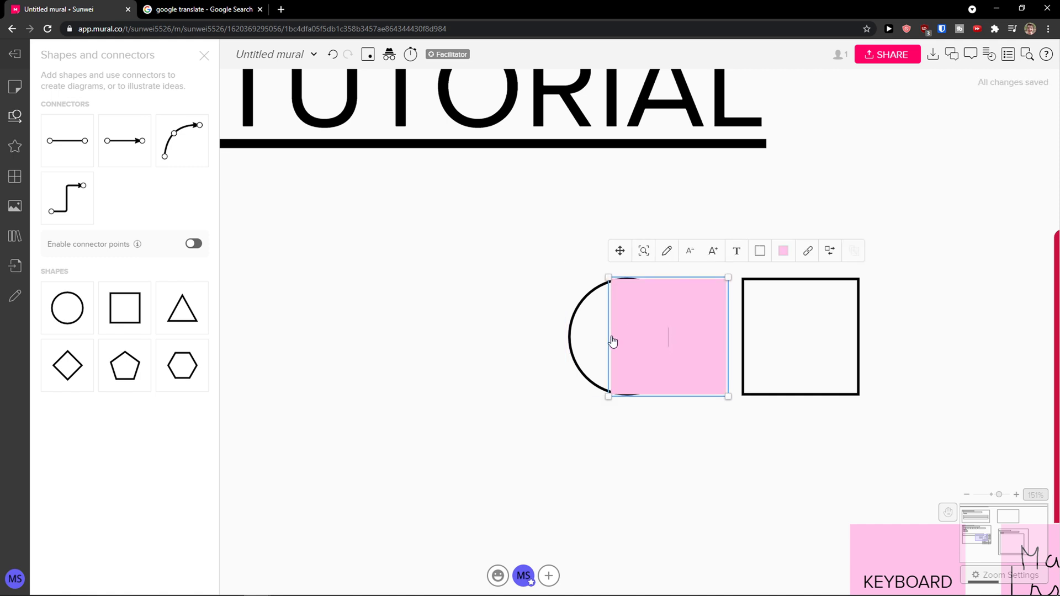
key("ctrl+z")
left_click(611, 288)
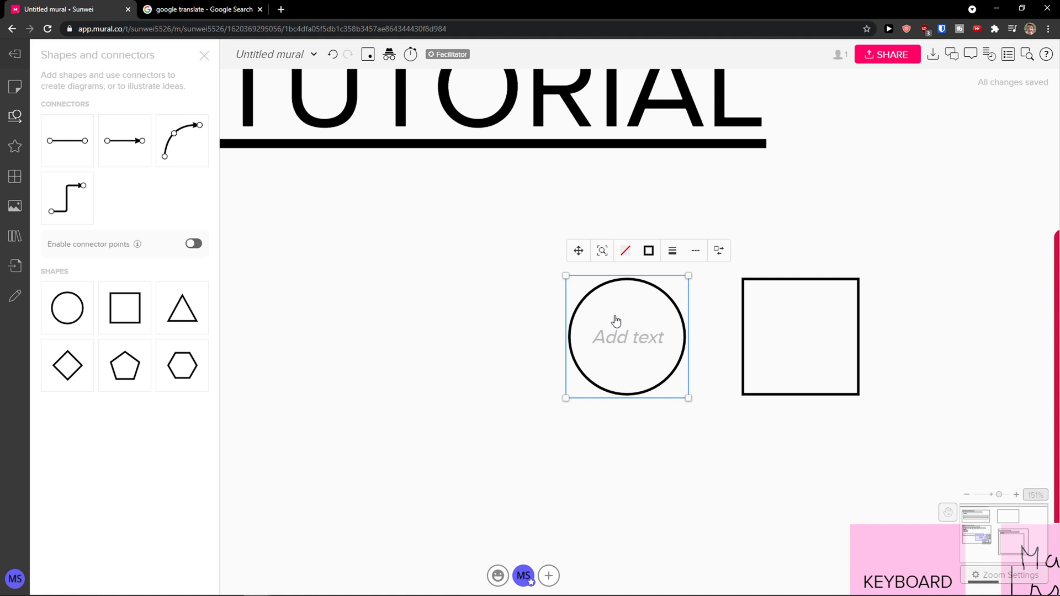
left_click(626, 338)
type("h")
key("BackSpace")
type("YES!")
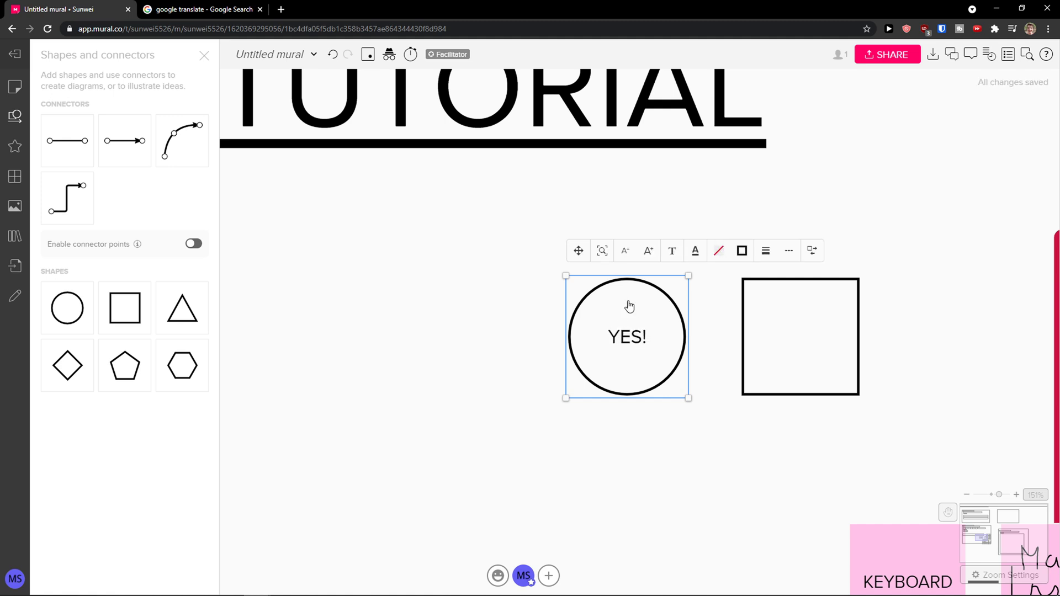
Change the circle's border to pink with the second-thickest border width.
left_click(553, 296)
left_click(586, 296)
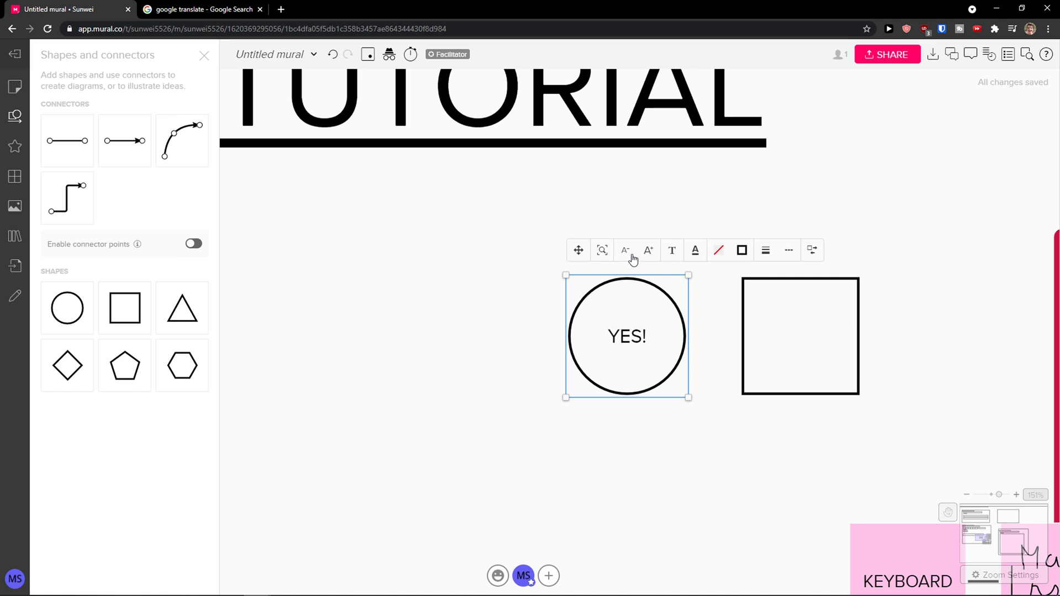
left_click(742, 251)
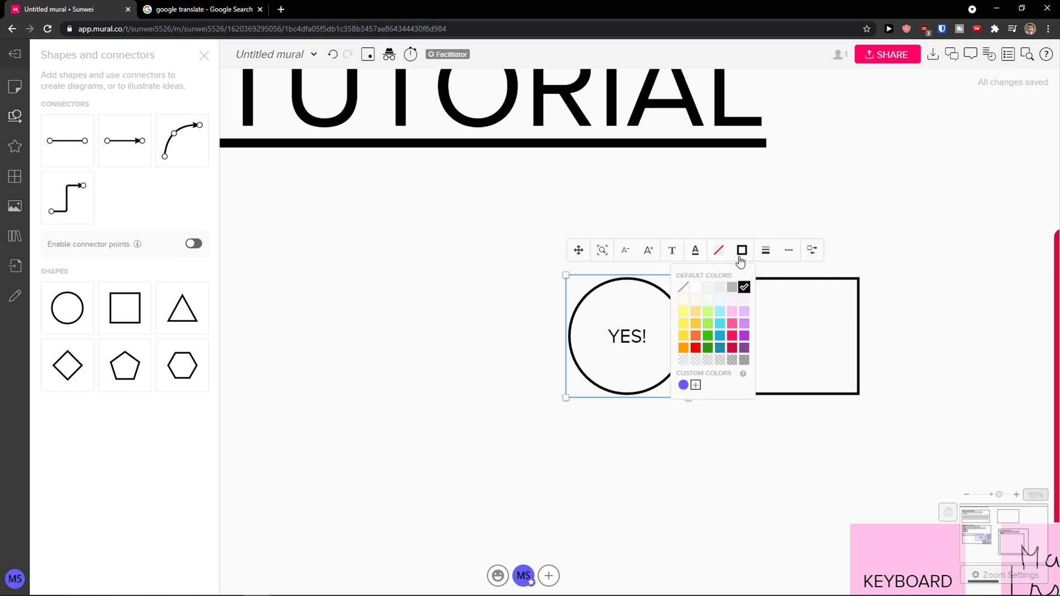
left_click(735, 324)
left_click(765, 249)
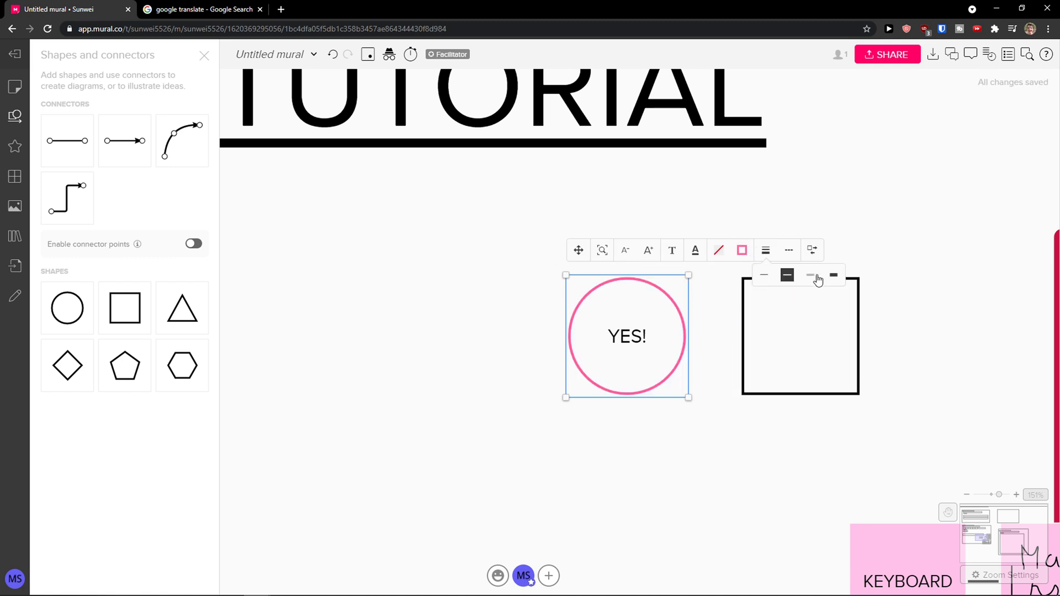
left_click(818, 278)
Fill the "YES!" circle with pink and deselect it.
left_click(718, 251)
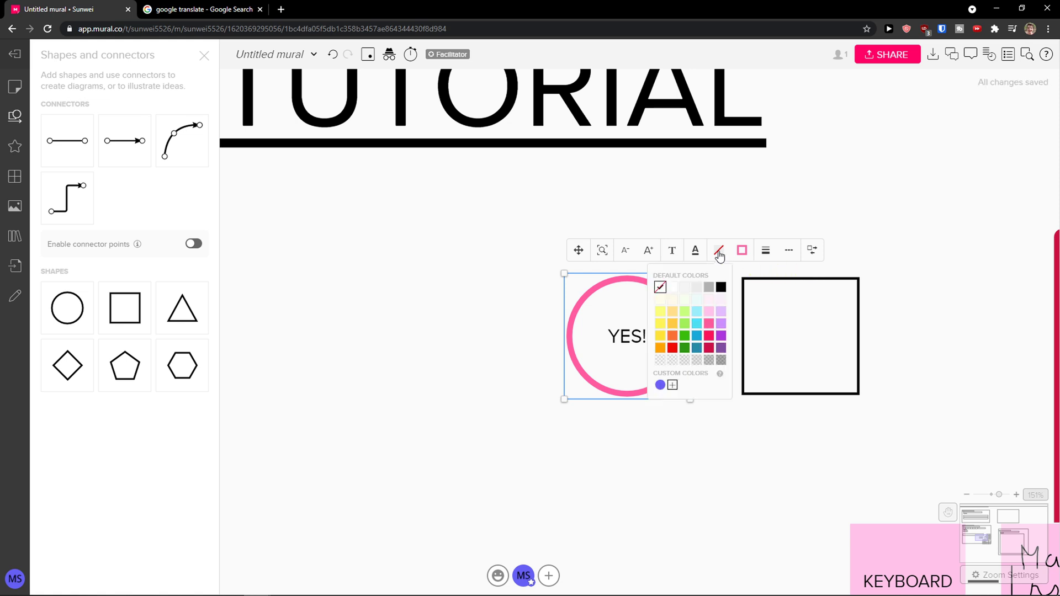
left_click(710, 324)
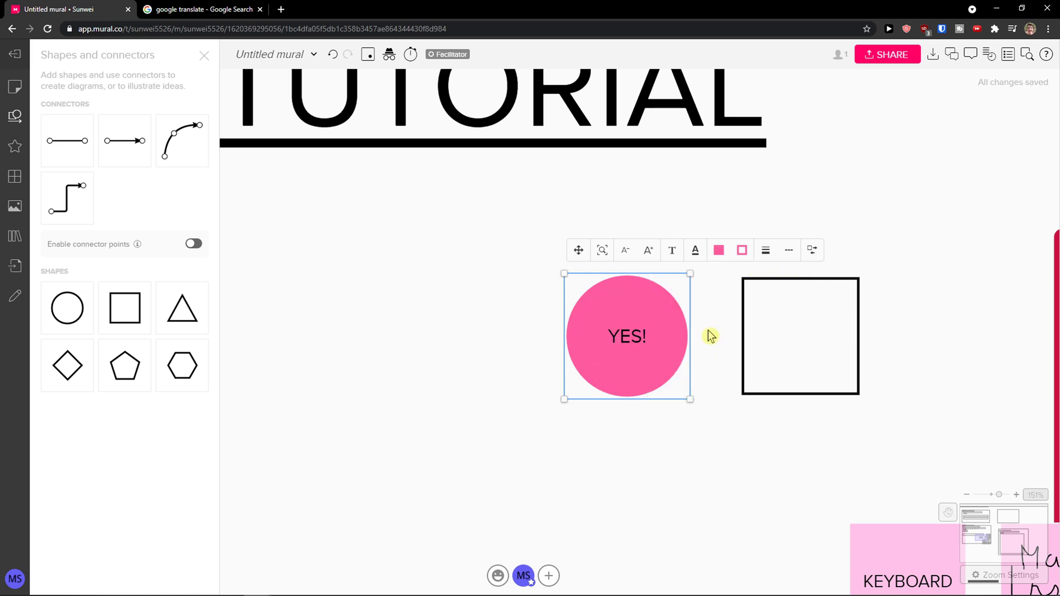
left_click(549, 346)
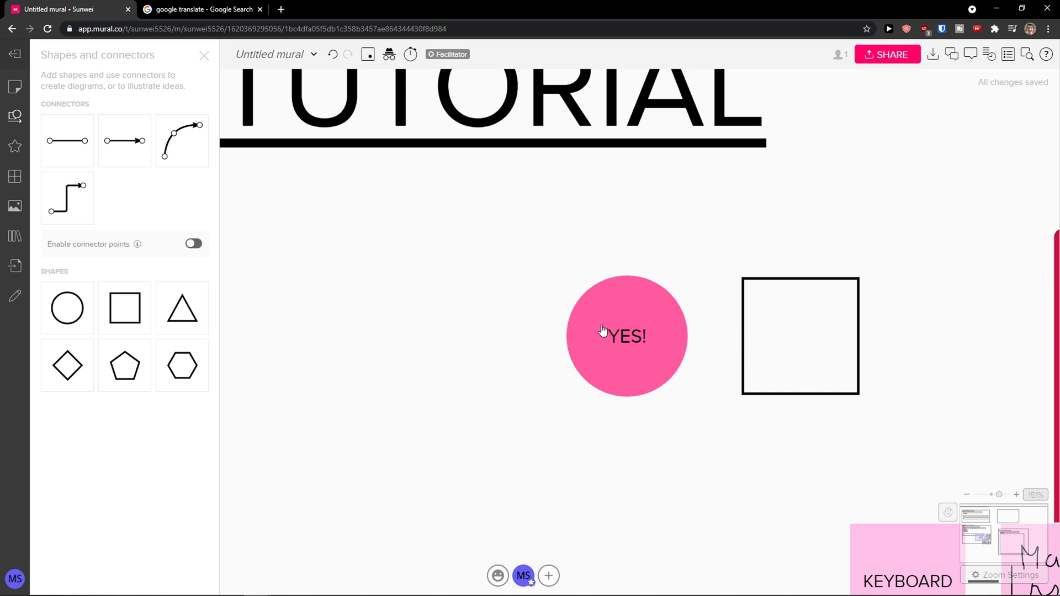
scroll(684, 339, "up", 2)
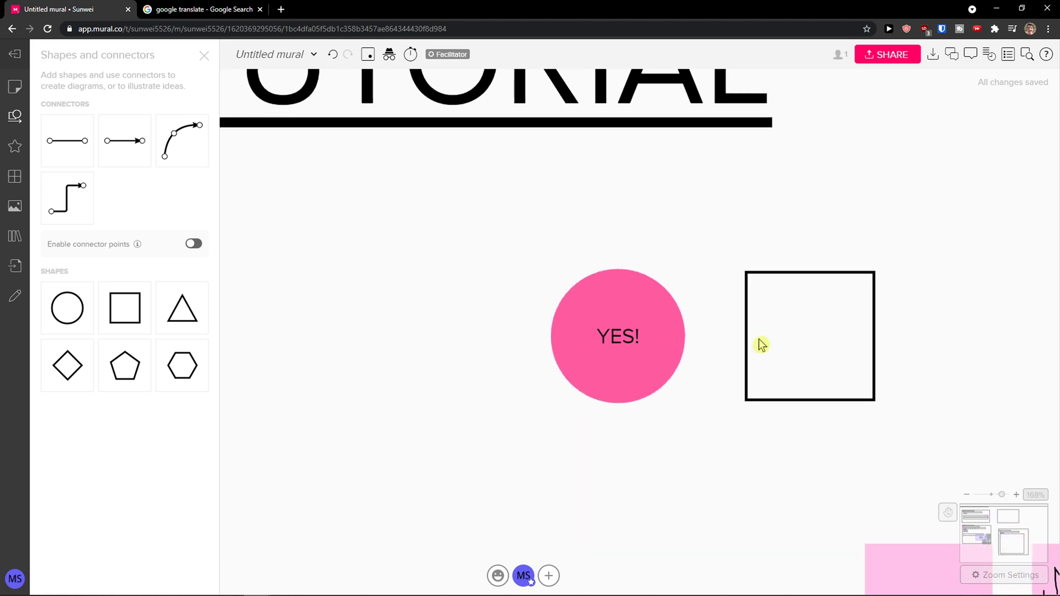
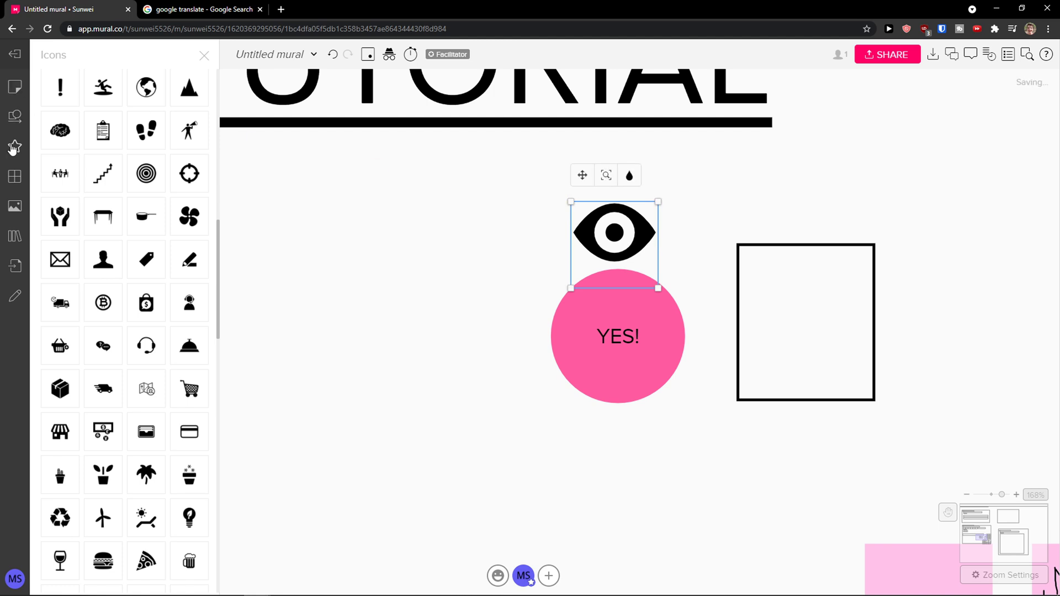
Add a 2x2 Grid framework from the layouts to the mural.
left_click(15, 177)
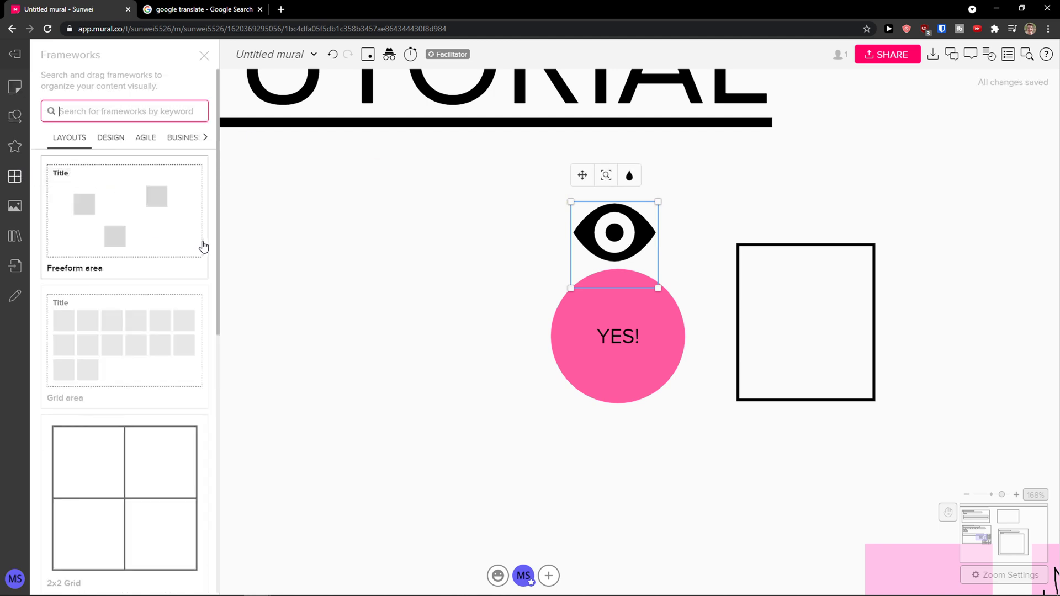
scroll(141, 265, "down", 9)
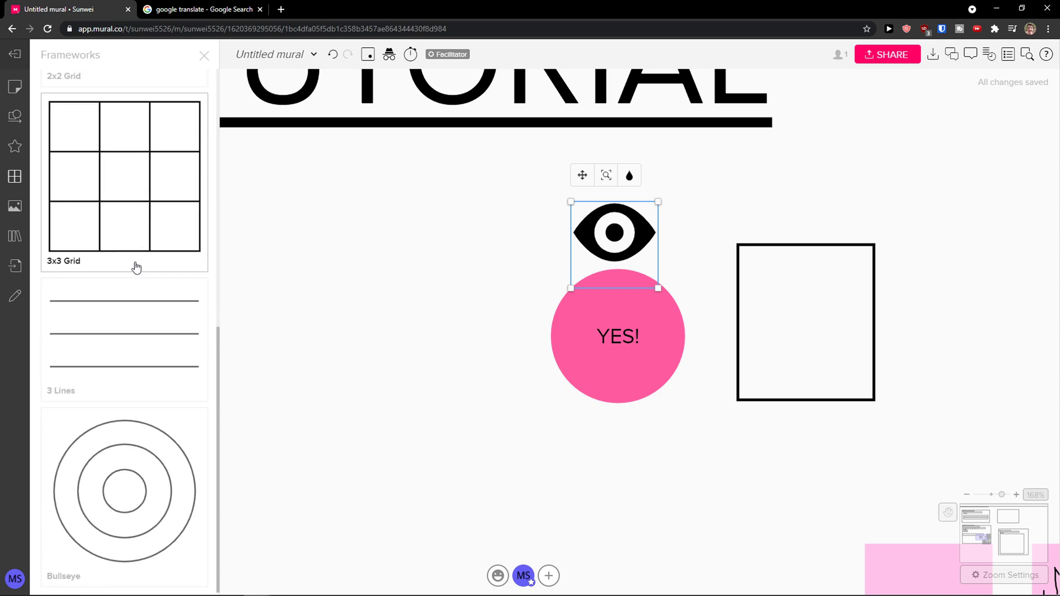
scroll(136, 268, "up", 9)
scroll(284, 280, "down", 5)
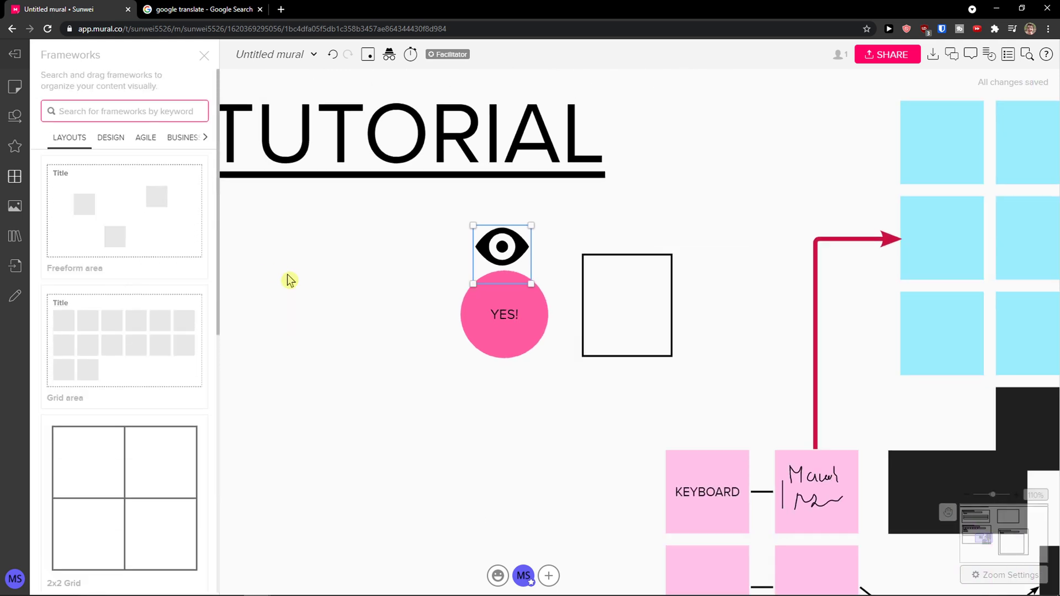
left_click(141, 442)
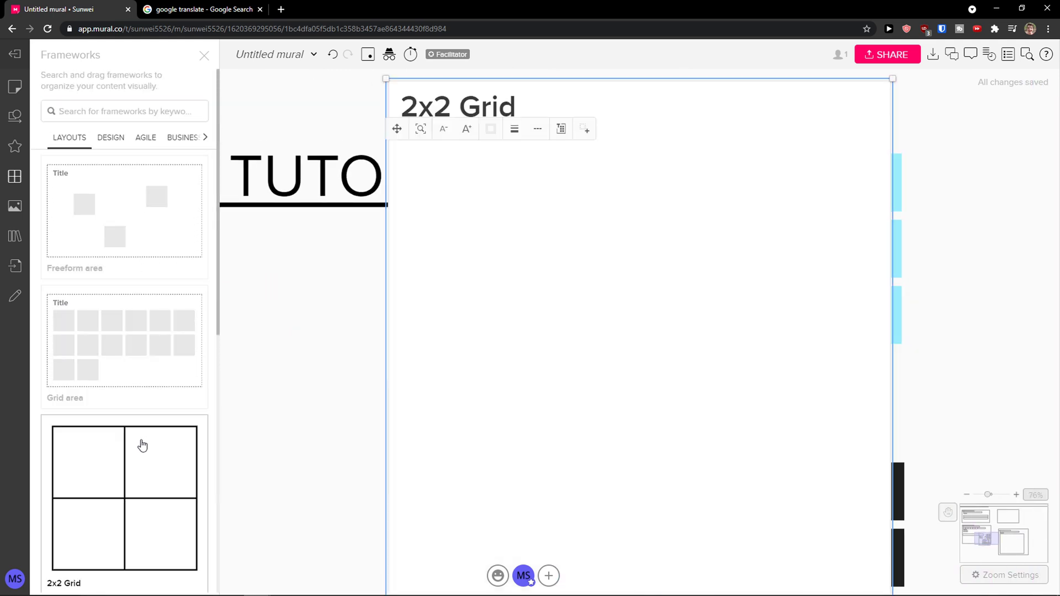
Move the 2x2 grid to the empty area below the sticky notes.
scroll(532, 343, "down", 7)
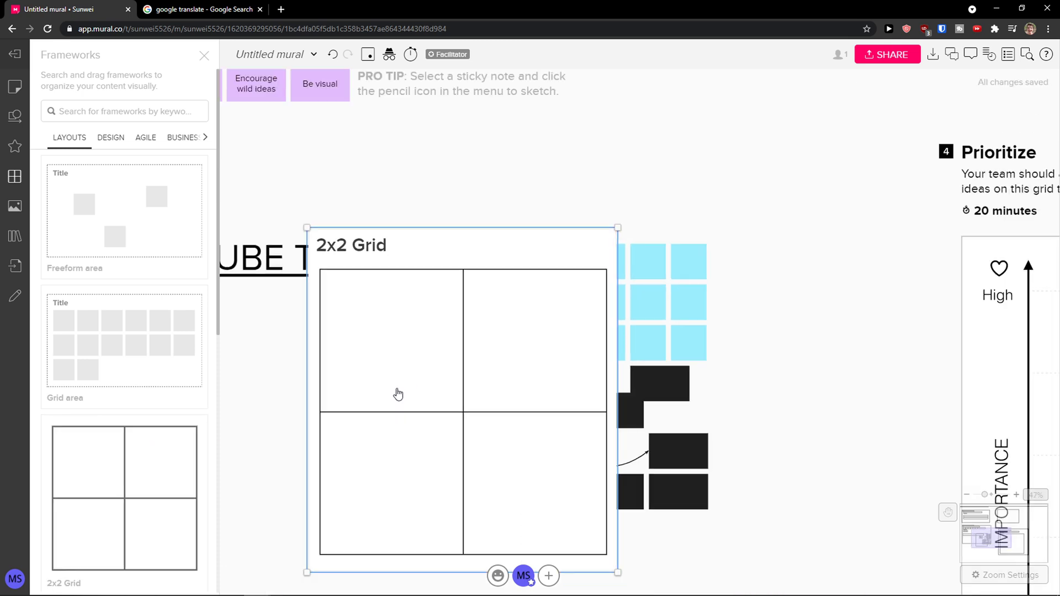
left_click_drag(585, 445, 725, 219)
left_click_drag(509, 178, 402, 283)
Place a pink, a black and a blue sticky note and the eye icon in the 2x2 grid, one in each cell.
scroll(535, 300, "up", 3)
left_click(623, 168)
left_click_drag(623, 168, 416, 201)
scroll(411, 236, "left", 2)
left_click(743, 182)
left_click_drag(743, 182, 365, 276)
scroll(603, 237, "down", 2)
left_click(594, 77)
left_click_drag(593, 77, 550, 336)
left_click_drag(708, 96, 404, 366)
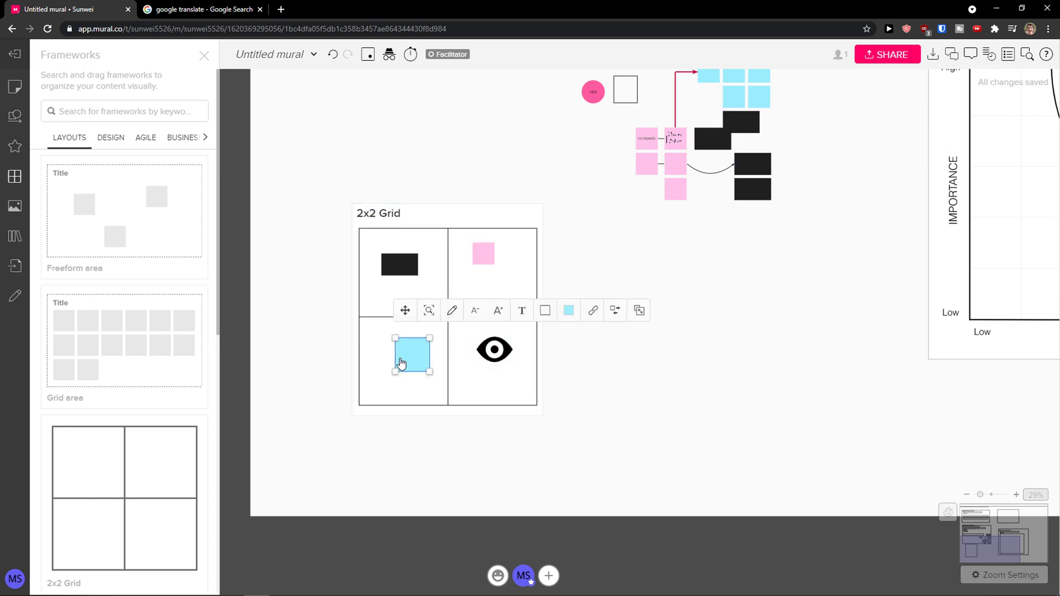
Reposition the 2x2 grid together with its contents by small shifts within the empty area.
mouse_move(386, 221)
left_mouse_down()
mouse_move(426, 249)
mouse_move(386, 205)
mouse_move(413, 220)
mouse_move(405, 237)
mouse_move(435, 216)
mouse_move(400, 205)
left_mouse_up()
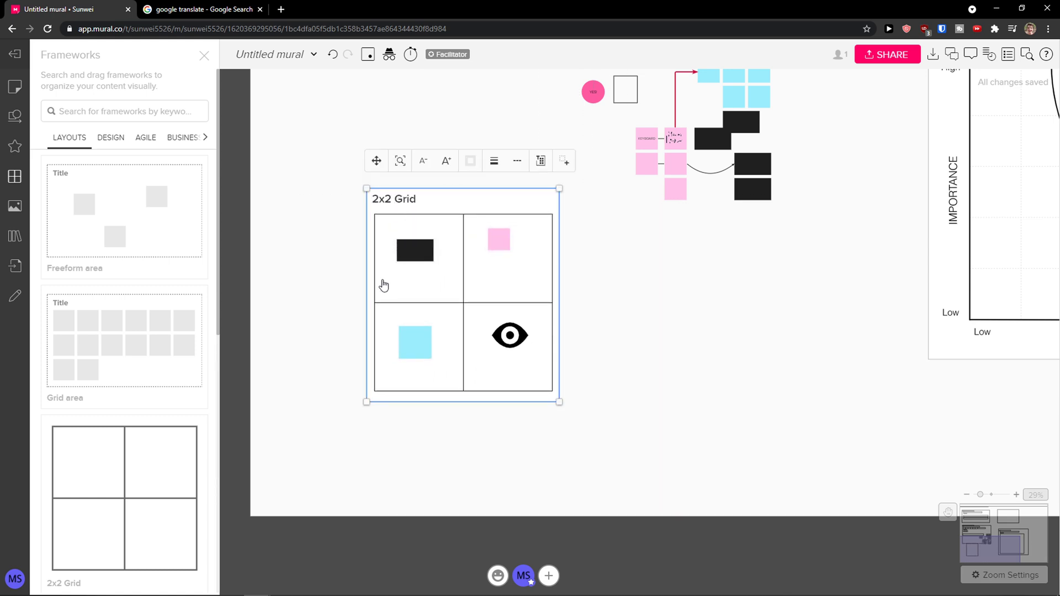
scroll(362, 256, "up", 1)
scroll(362, 256, "up", 3)
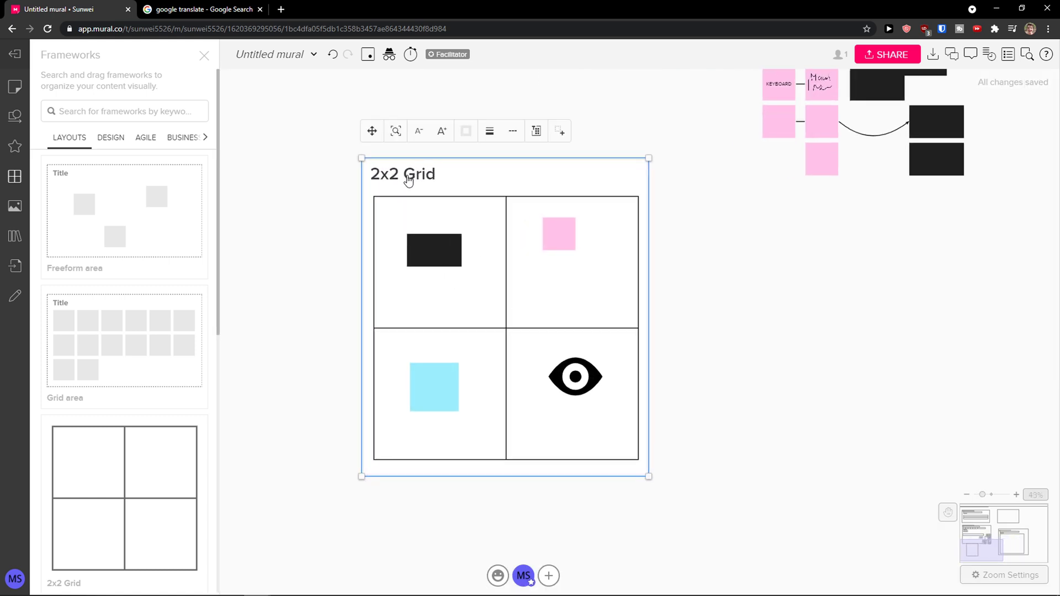
left_click_drag(410, 176, 416, 189)
Enlarge the eye icon in the lower-right cell of the grid and center the pink sticky note in the upper-right cell.
left_click(577, 385)
left_click_drag(587, 394, 575, 417)
mouse_move(599, 380)
left_mouse_down()
mouse_move(627, 359)
mouse_move(605, 392)
left_mouse_up()
left_click(551, 253)
left_click_drag(565, 258, 579, 279)
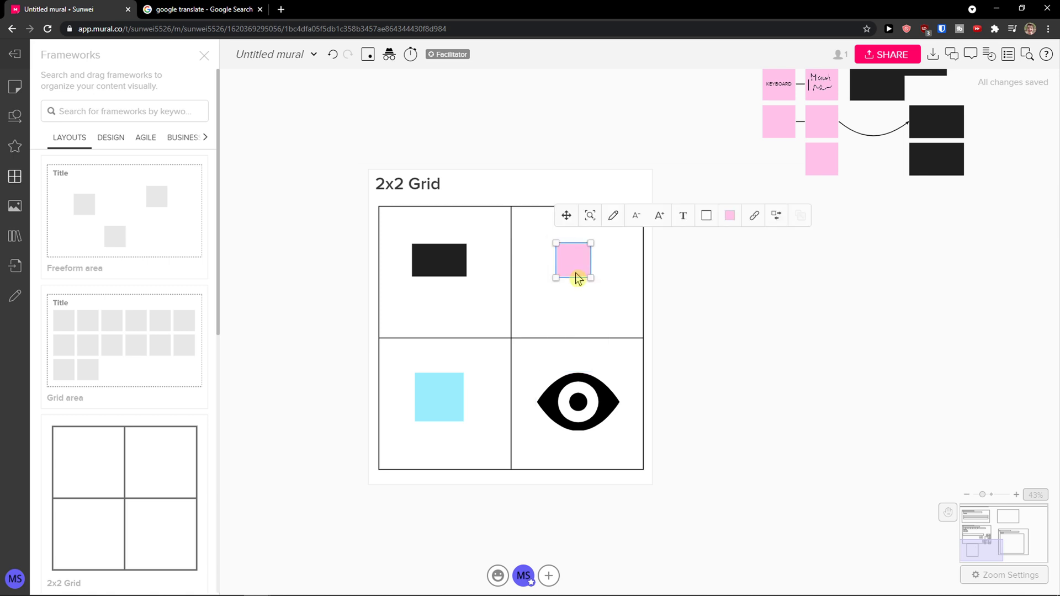
Browse the Design, Agile and Business framework categories and examine the available templates.
left_click(110, 137)
scroll(140, 224, "down", 1)
scroll(140, 224, "down", 1)
scroll(142, 227, "up", 2)
left_click(148, 138)
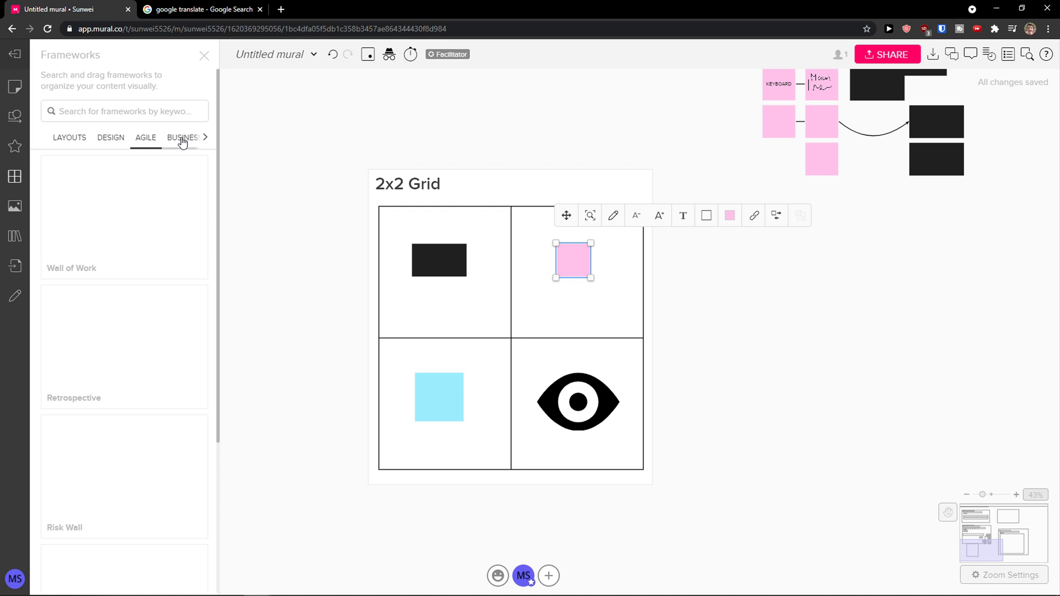
left_click(184, 140)
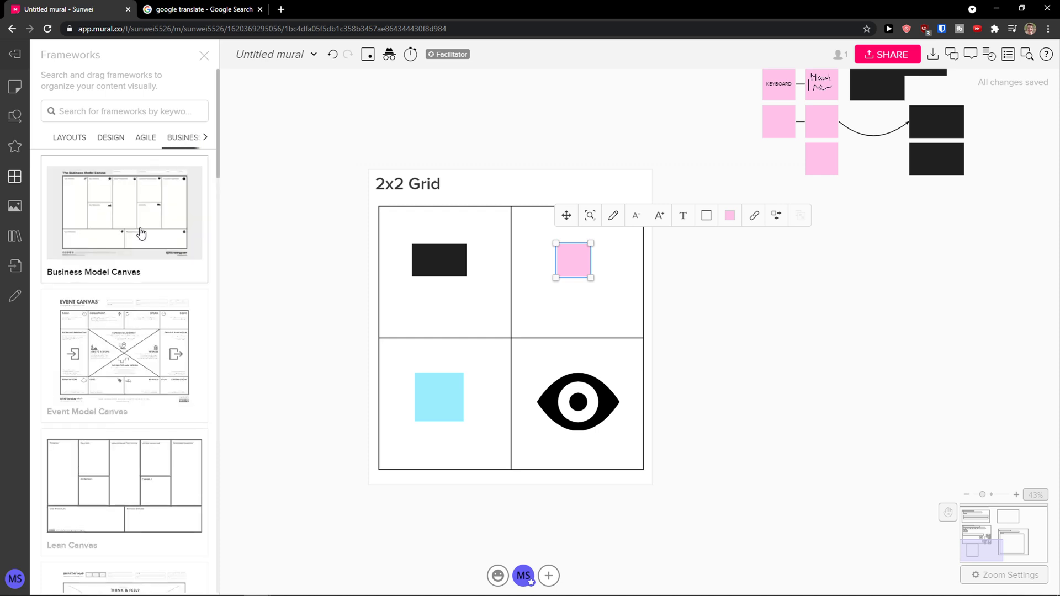
scroll(141, 233, "down", 6)
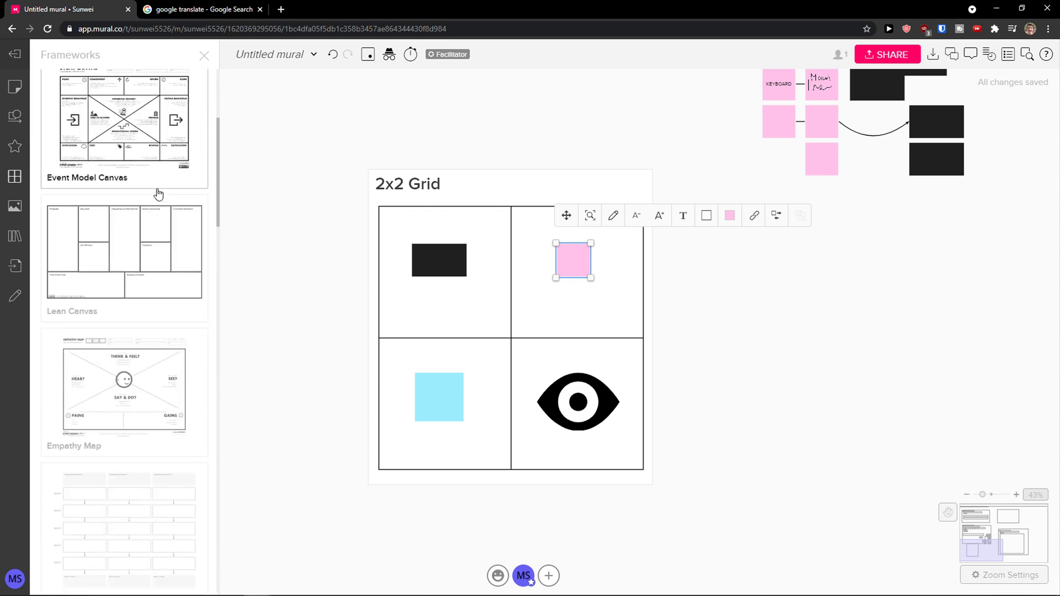
scroll(158, 194, "down", 5)
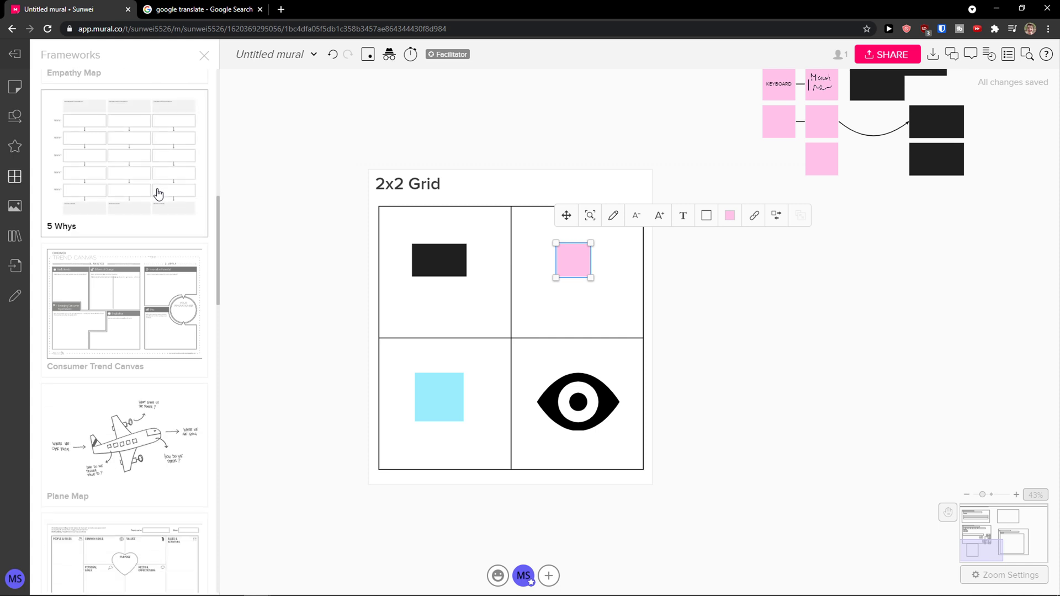
Search the images for "yoga" and add the black-and-white yoga silhouette picture to the mural.
left_click(18, 214)
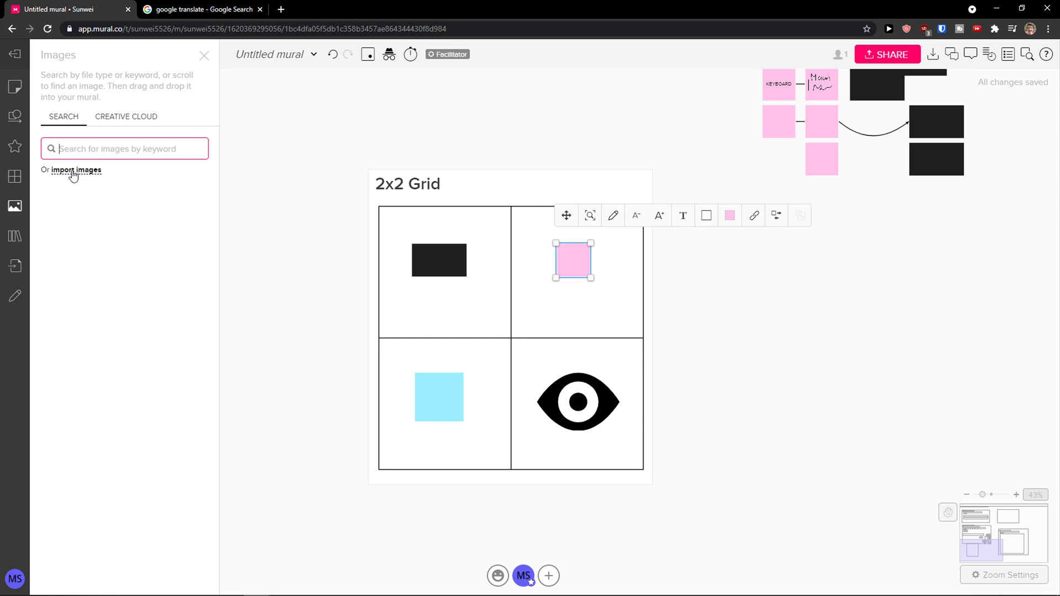
type("yoga")
mouse_move(62, 220)
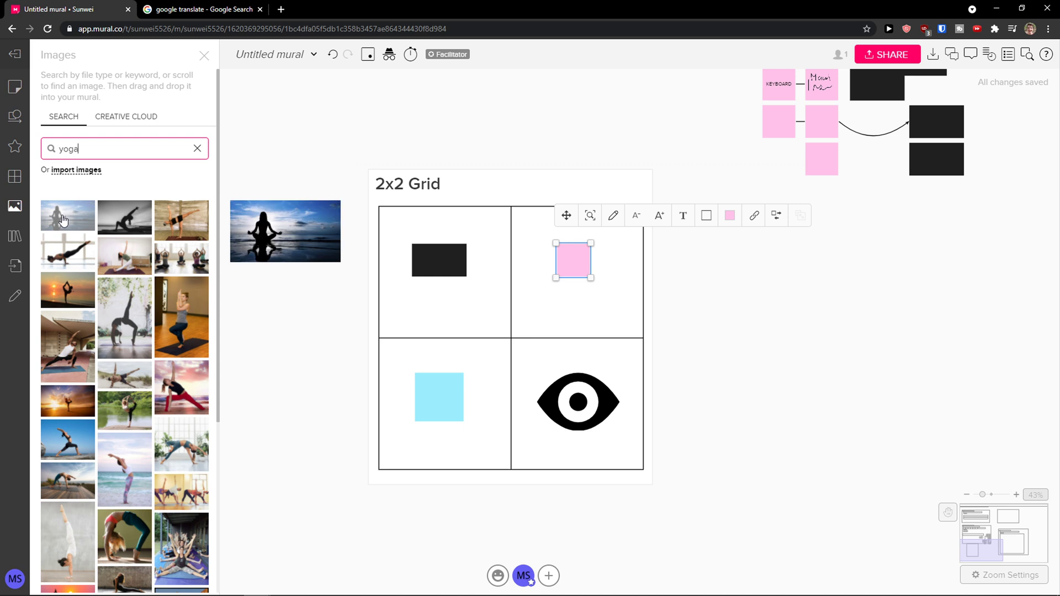
left_click_drag(125, 220, 641, 347)
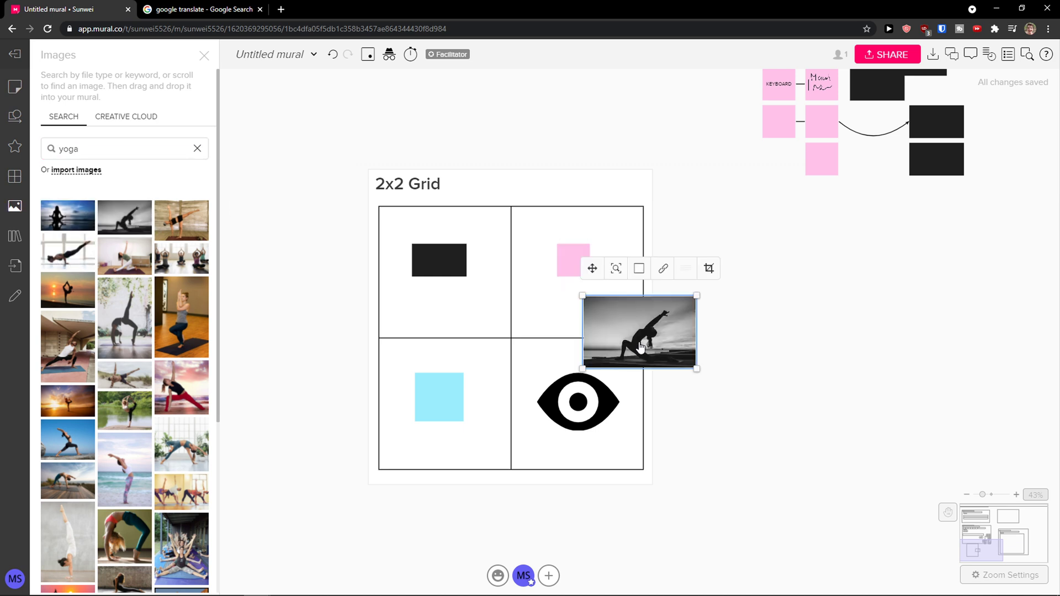
Enlarge the yoga picture slightly, fit it into the grid's upper-right cell, and shift the whole grid to the left.
mouse_move(585, 298)
left_mouse_down()
mouse_move(556, 293)
mouse_move(567, 288)
left_mouse_up()
left_click_drag(588, 320, 553, 263)
left_click(457, 194)
left_click_drag(457, 194, 418, 192)
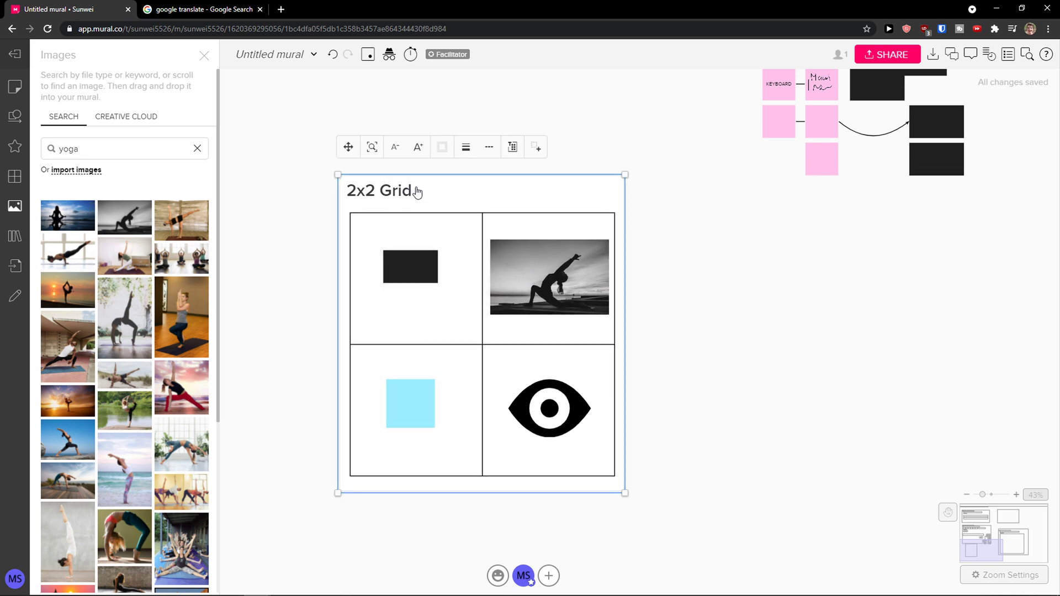
Import a JPG image from the computer's Desktop folder into the mural.
left_click(14, 237)
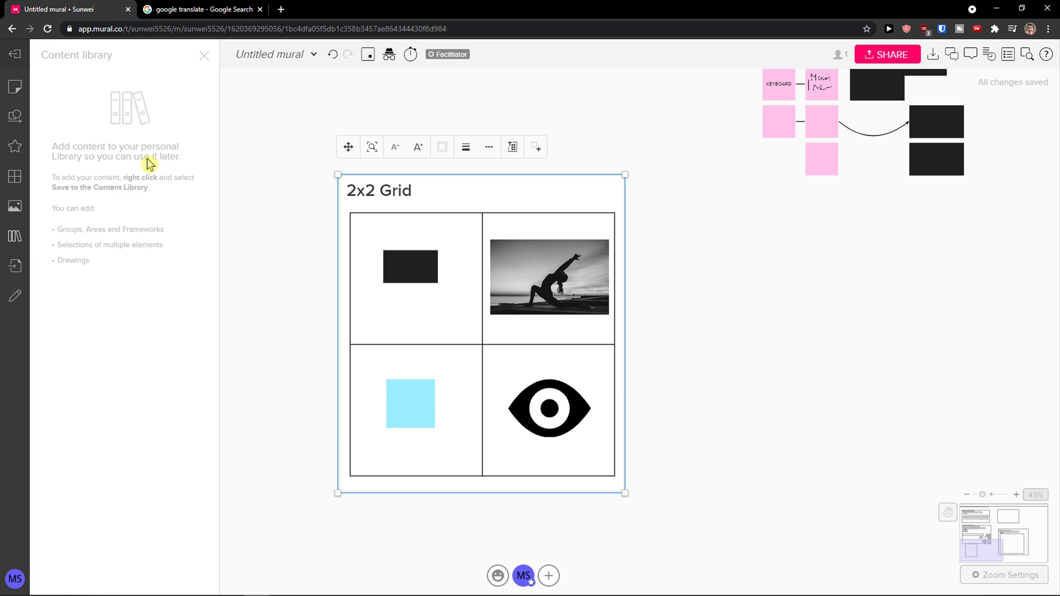
left_click(21, 268)
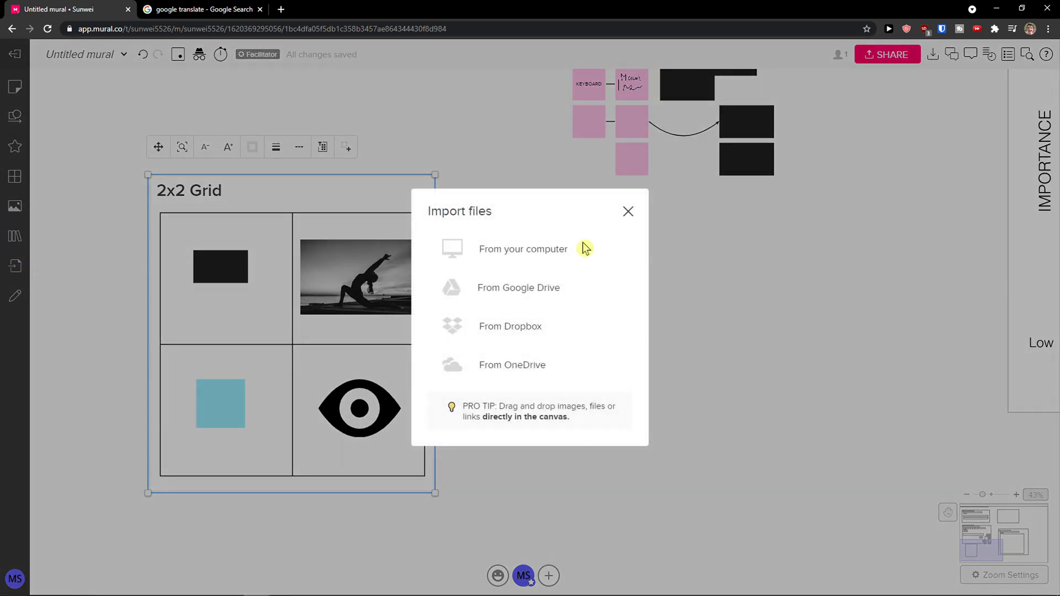
left_click(544, 257)
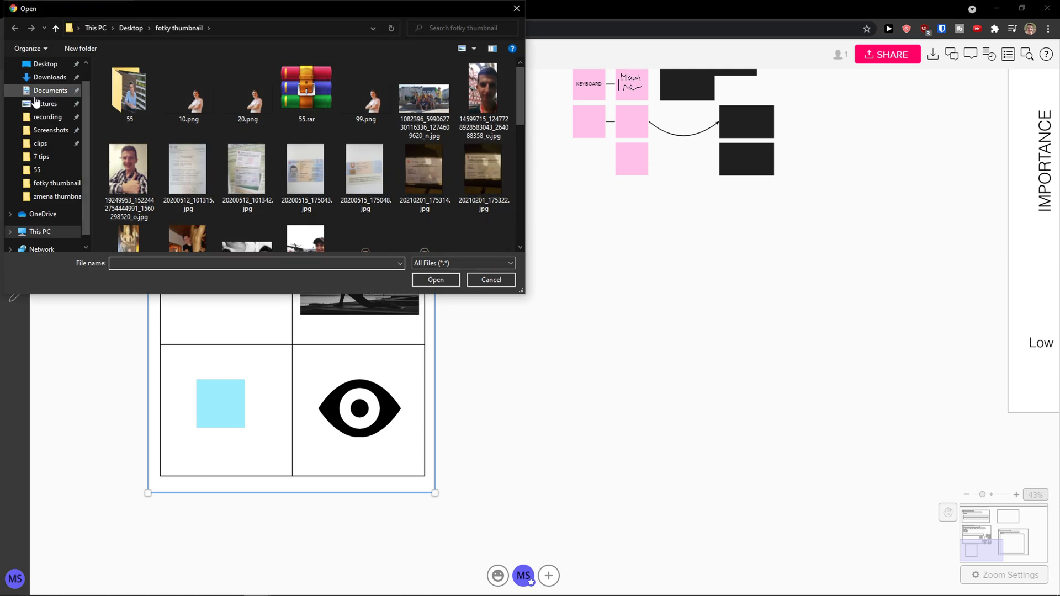
left_click(45, 65)
scroll(388, 163, "down", 10)
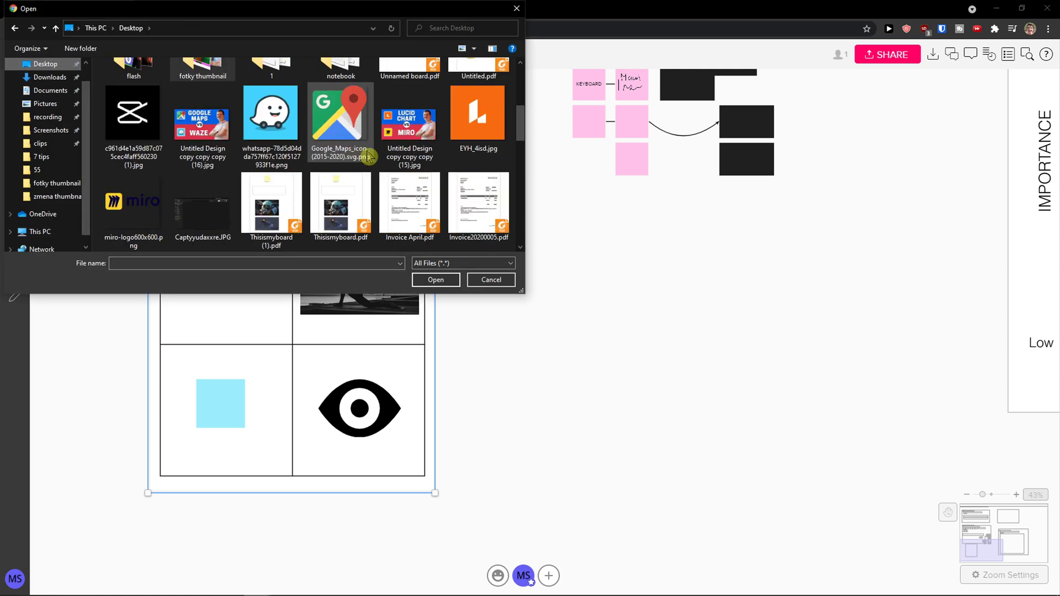
scroll(388, 163, "down", 5)
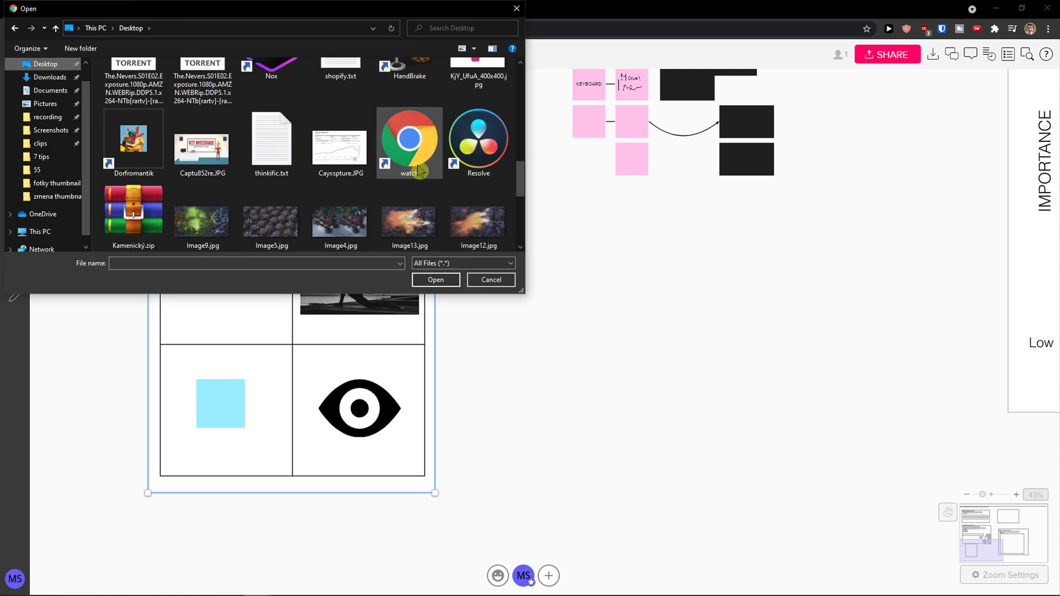
double_click(298, 219)
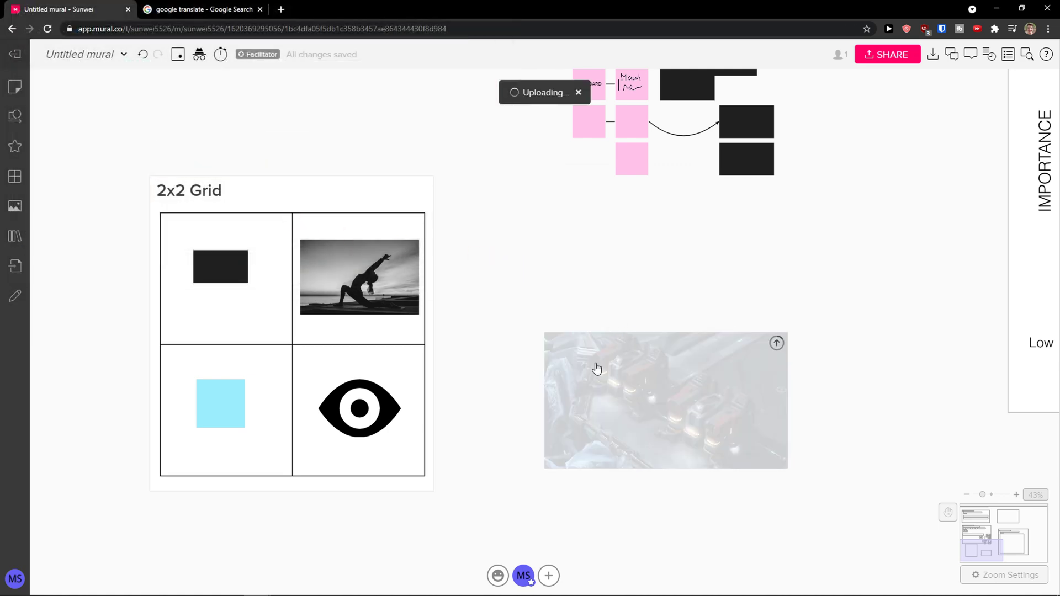
Shrink the imported image and place it over the blue sticky note in the grid's lower-left cell.
left_click_drag(497, 297, 599, 348)
left_click_drag(615, 388, 179, 404)
left_click_drag(160, 363, 203, 385)
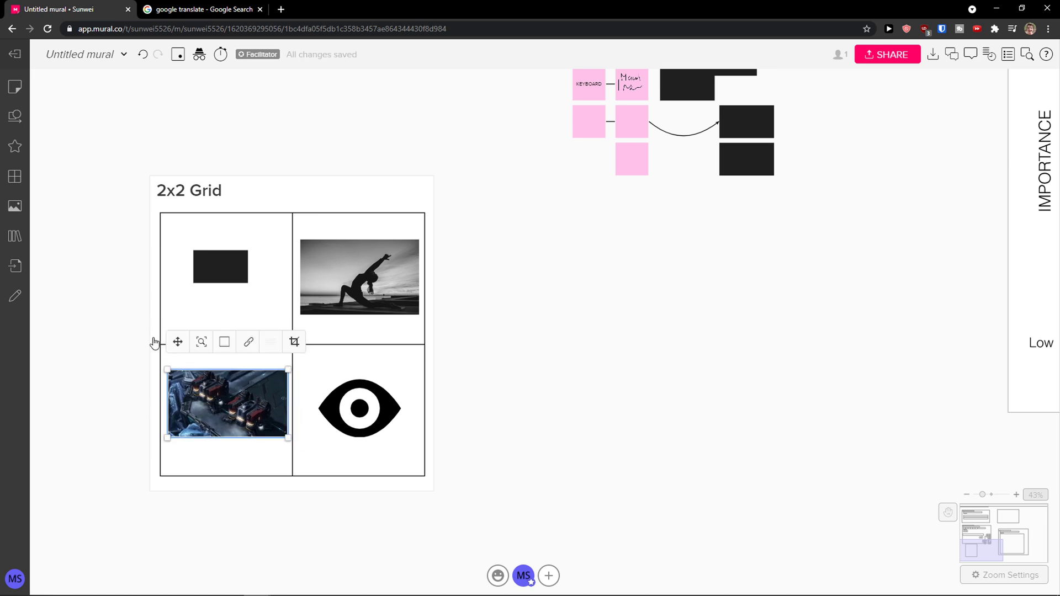
Start drawing mode and sketch three vertical freehand lines beside the 2x2 grid, each with a different pen type.
left_click(13, 299)
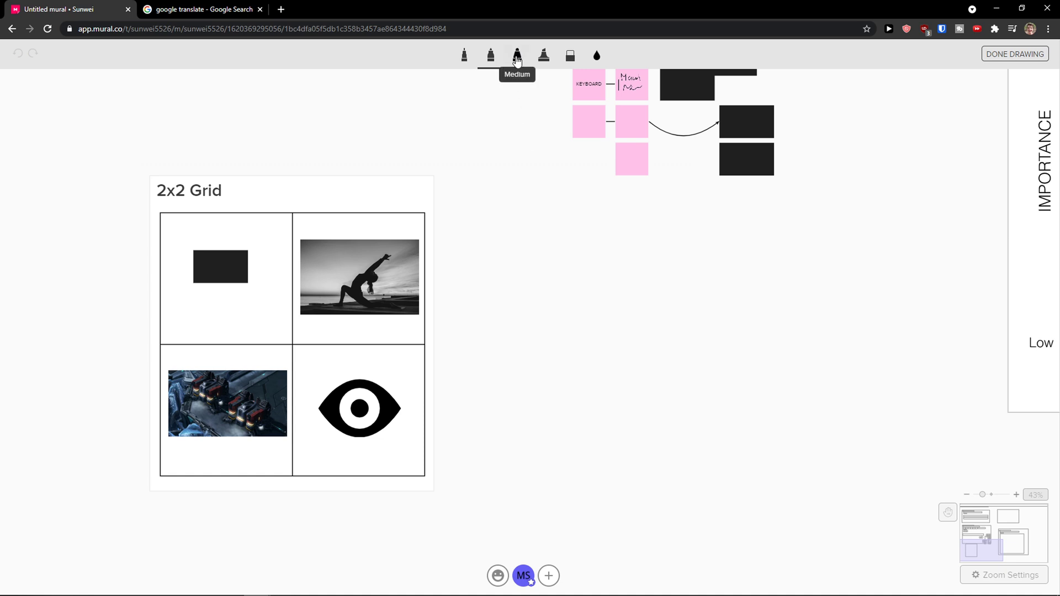
left_click(544, 56)
left_click_drag(493, 247, 487, 343)
left_click(500, 65)
left_click_drag(540, 248, 550, 371)
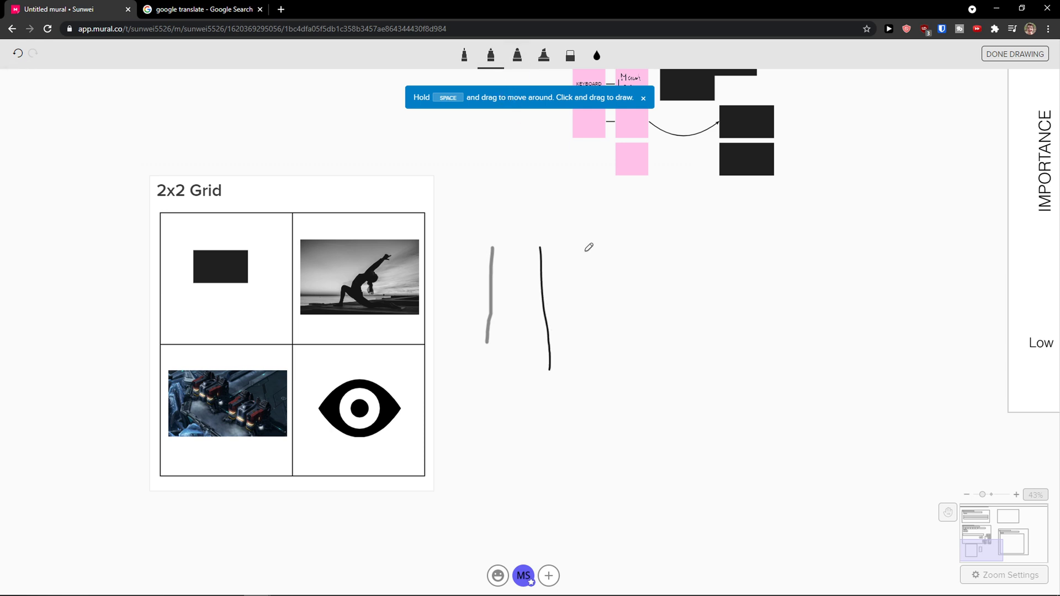
Erase the middle black line and draw a pinkish-red vertical line in its place with the Medium pen.
left_click(570, 54)
left_click(542, 260)
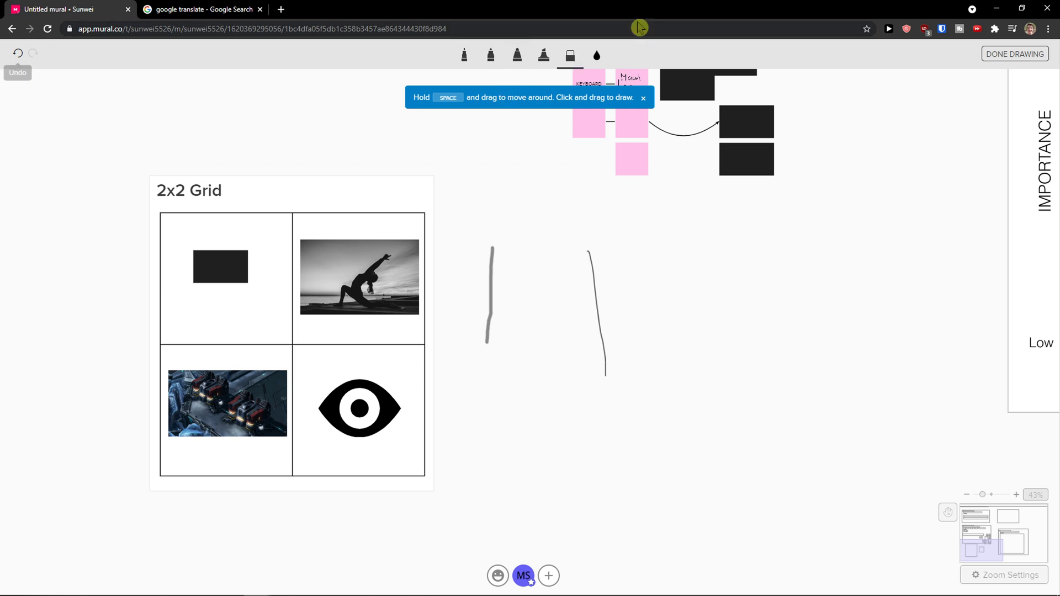
left_click(597, 54)
left_click(585, 128)
left_click(517, 65)
left_click_drag(535, 257, 542, 369)
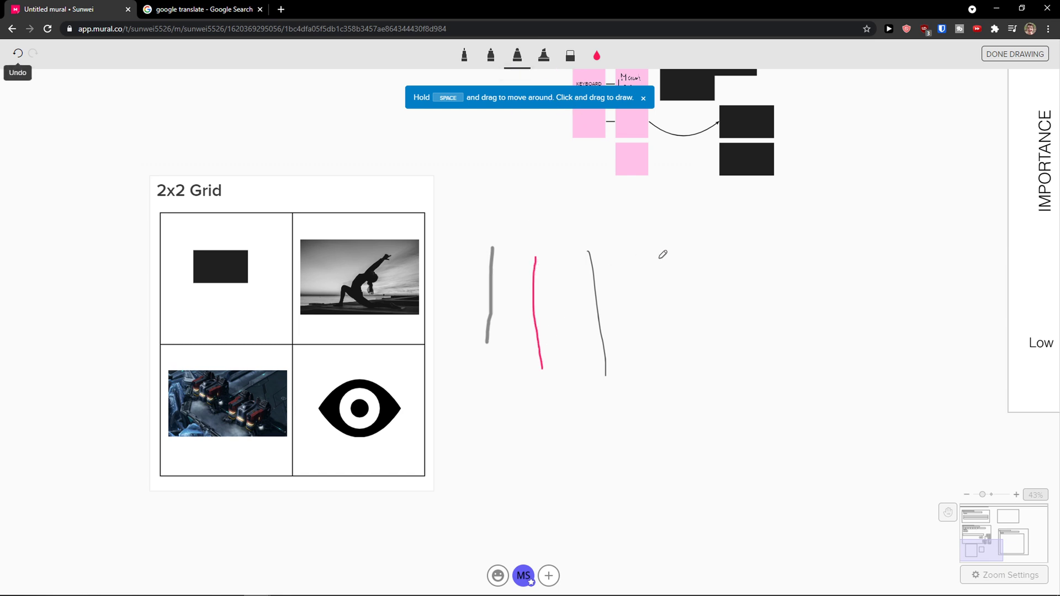
Draw a pinkish-red smiley face with two vertical strokes for eyes and a curved mouth beside the three lines.
left_click_drag(691, 271, 694, 304)
left_click_drag(644, 301, 712, 299)
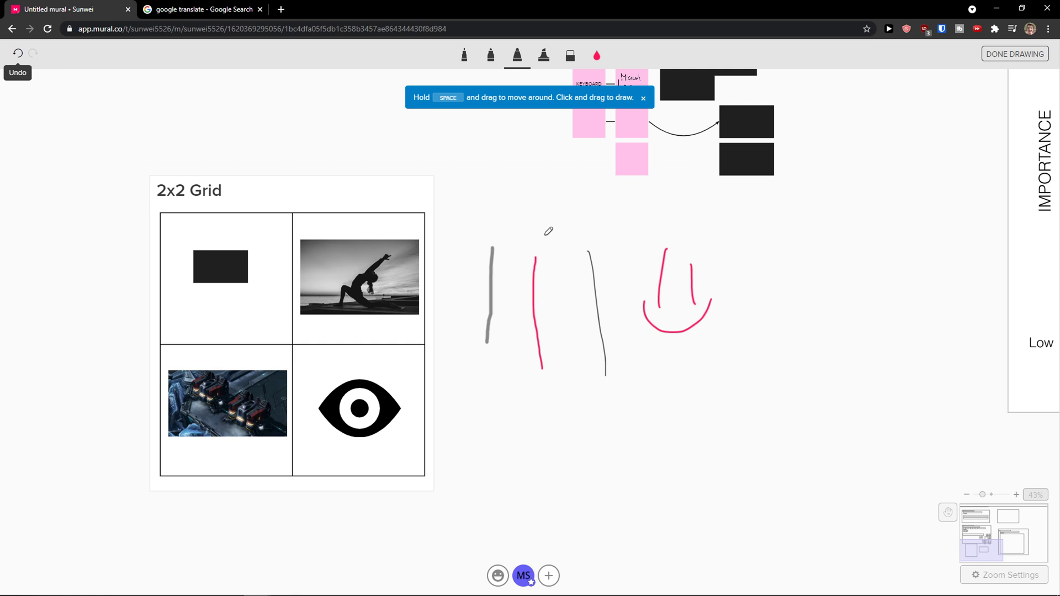
mouse_move(539, 255)
left_mouse_down()
mouse_move(508, 374)
mouse_move(571, 300)
mouse_move(523, 240)
mouse_move(502, 280)
mouse_move(610, 326)
mouse_move(516, 212)
mouse_move(516, 227)
left_mouse_up()
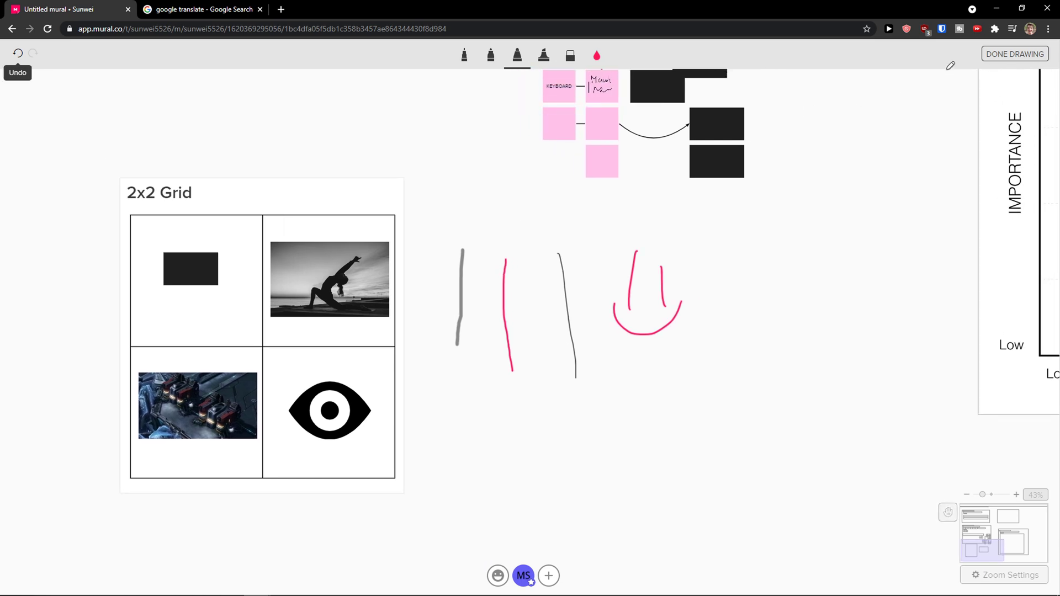
Finish drawing and review the mural's sharing options for inviting people, visitor links and exporting.
left_click(1007, 55)
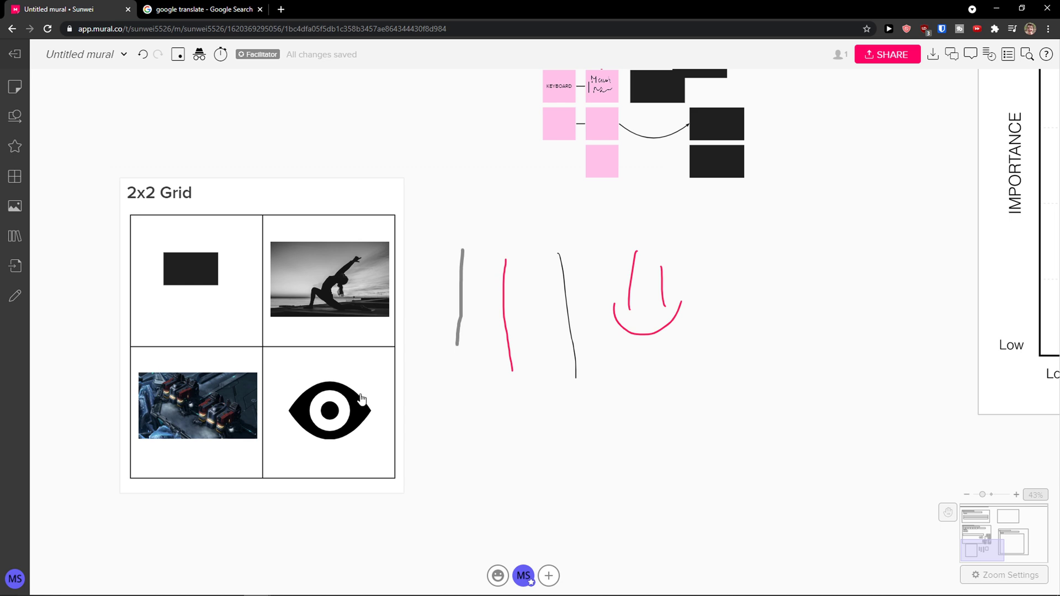
mouse_move(521, 584)
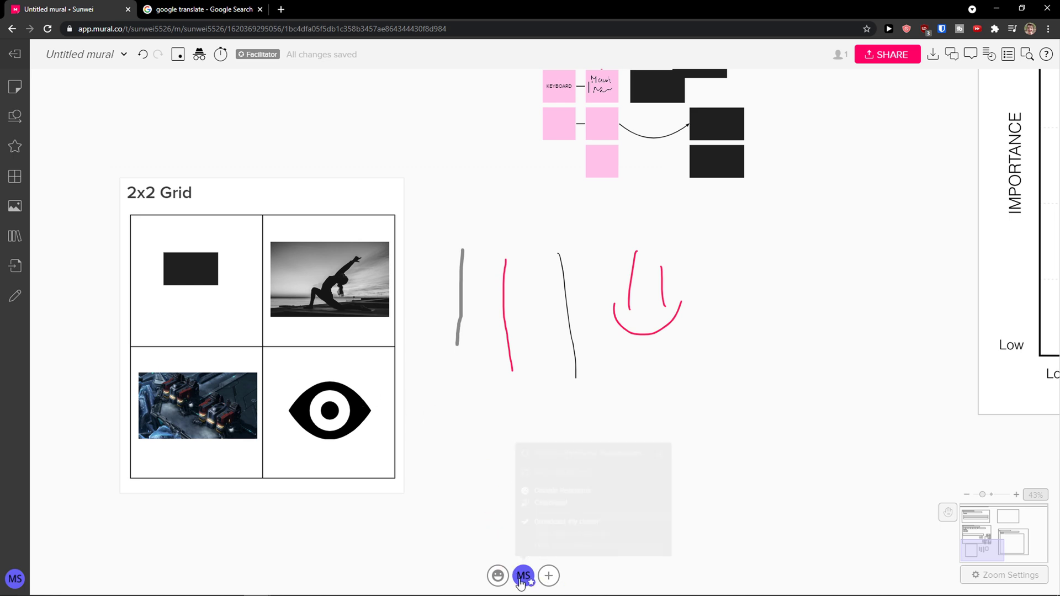
left_click(550, 577)
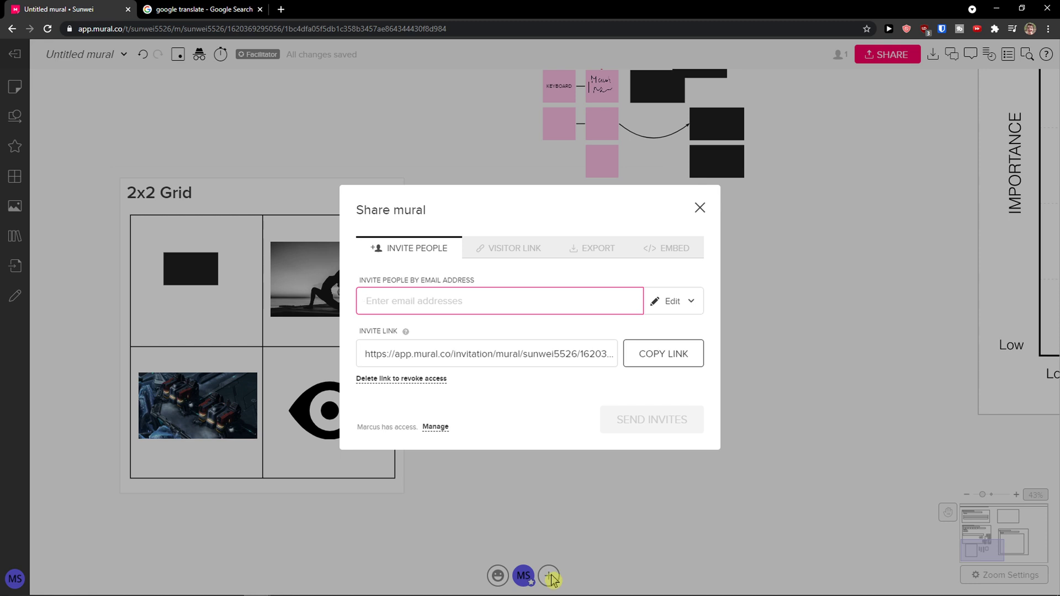
left_click(514, 249)
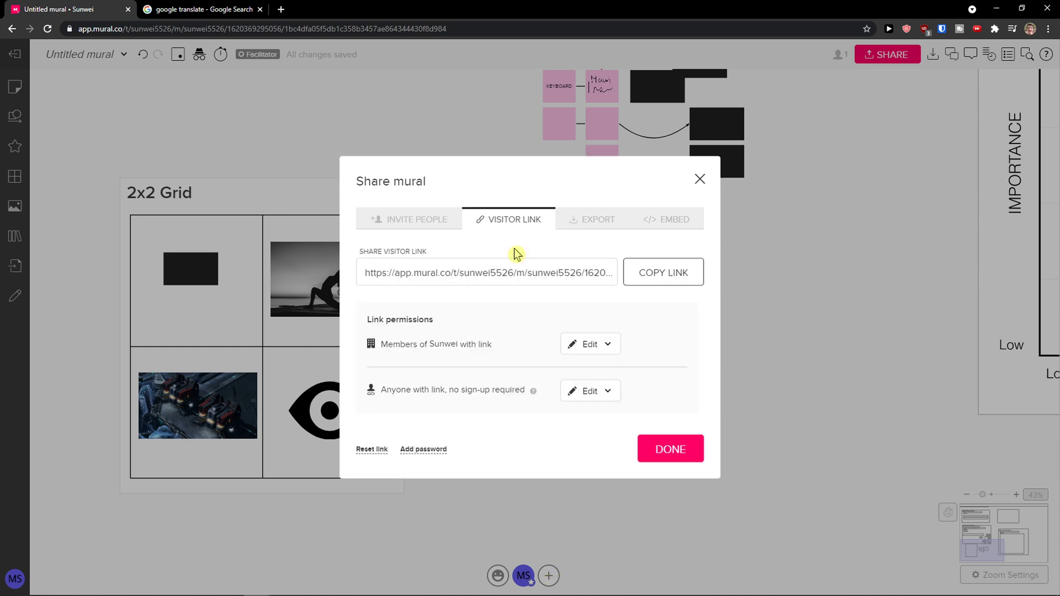
left_click(586, 222)
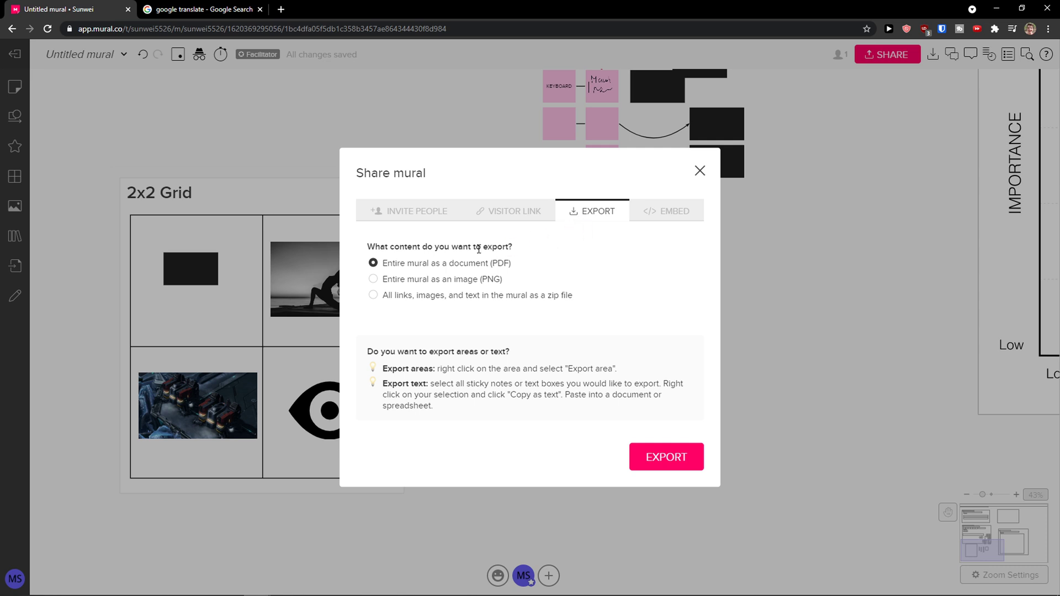
left_click(684, 459)
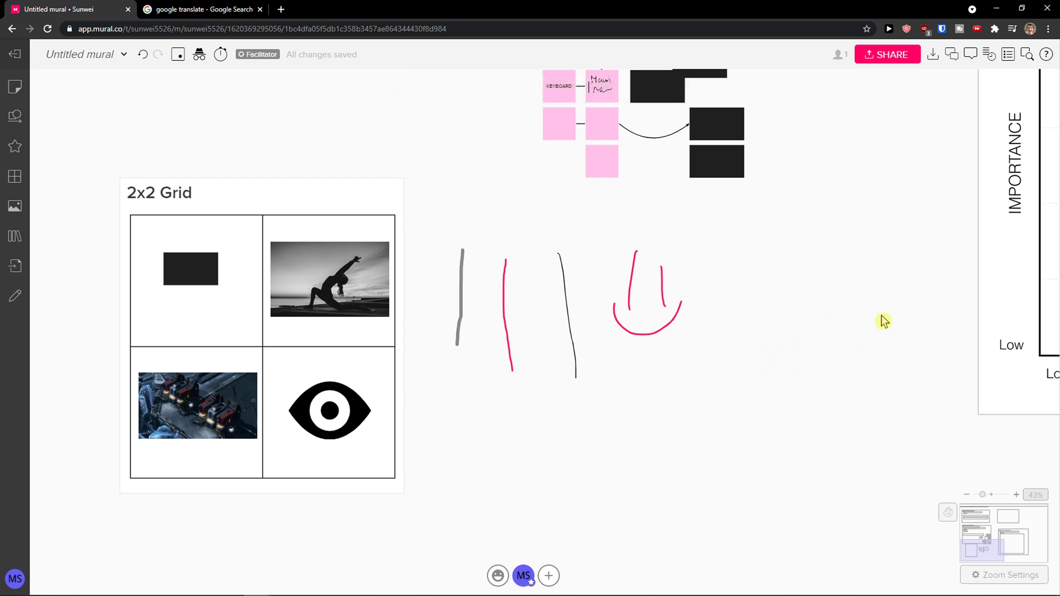
Check which members are online in the mural and look at the invitation options again.
left_click(840, 55)
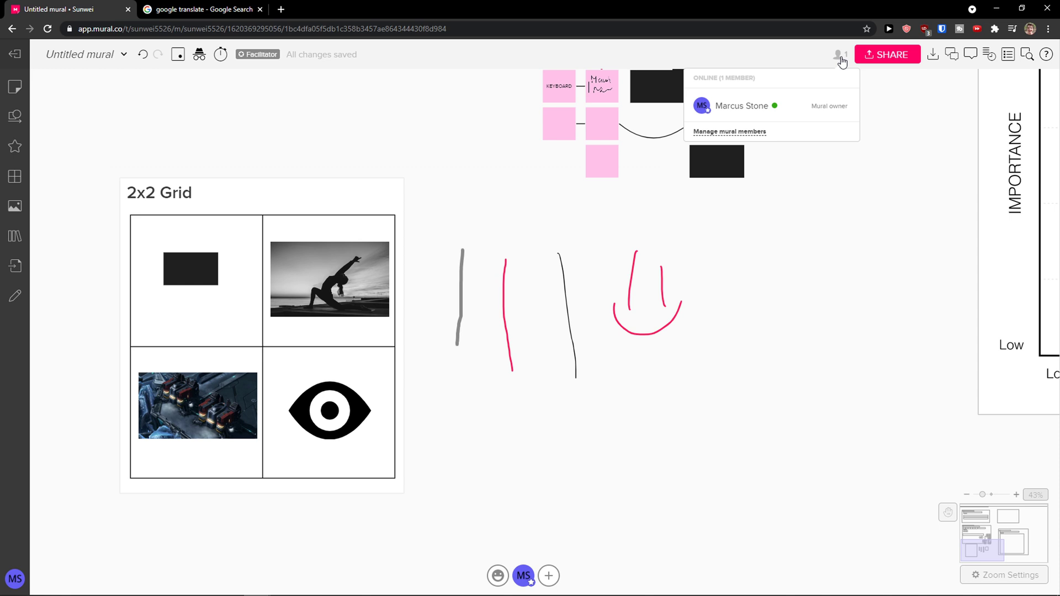
left_click(881, 62)
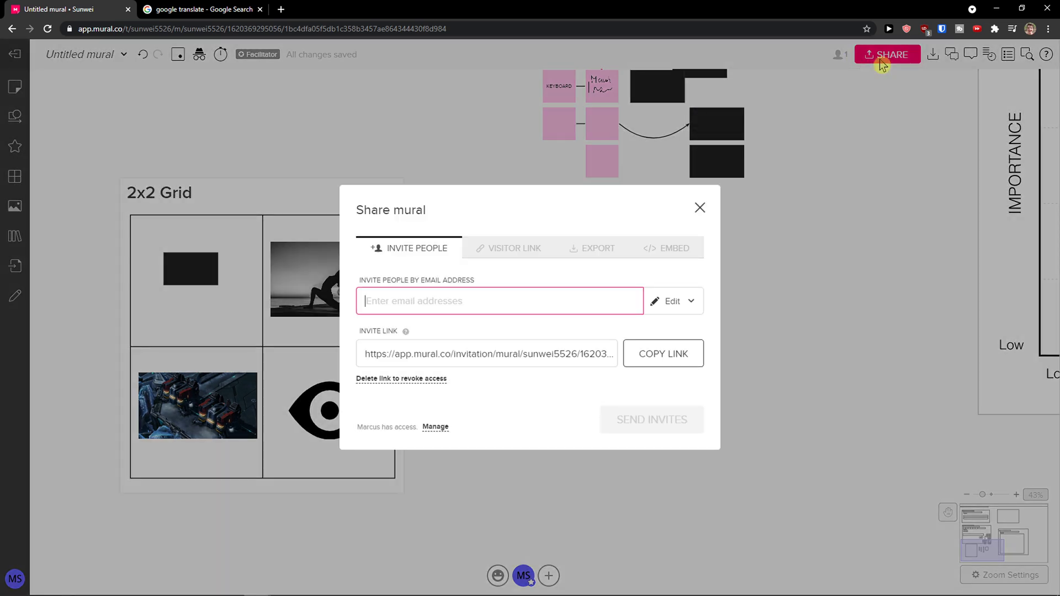
left_click(700, 208)
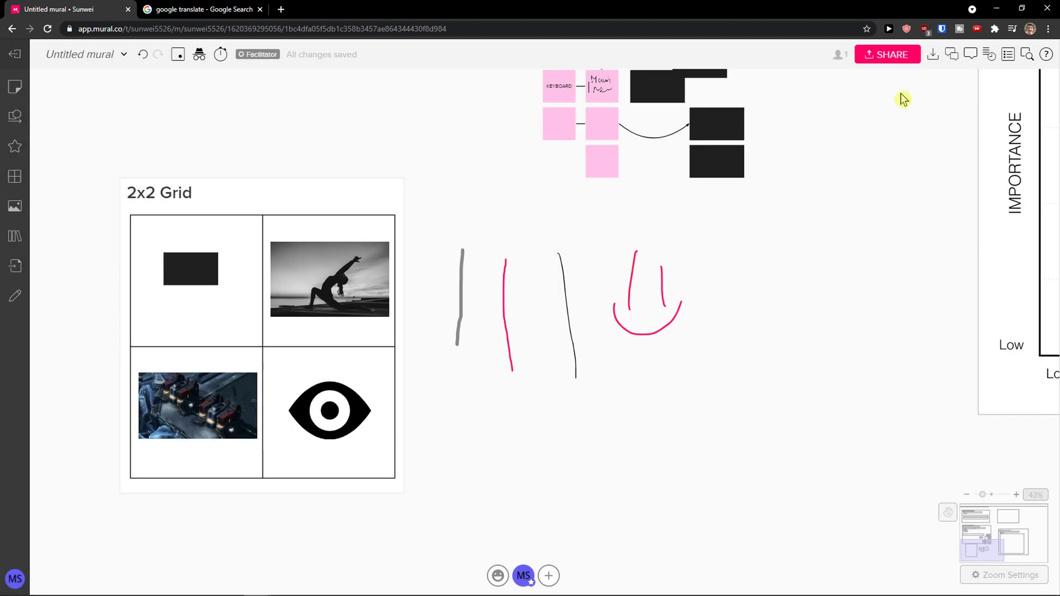
Export the entire mural as a PDF.
left_click(935, 56)
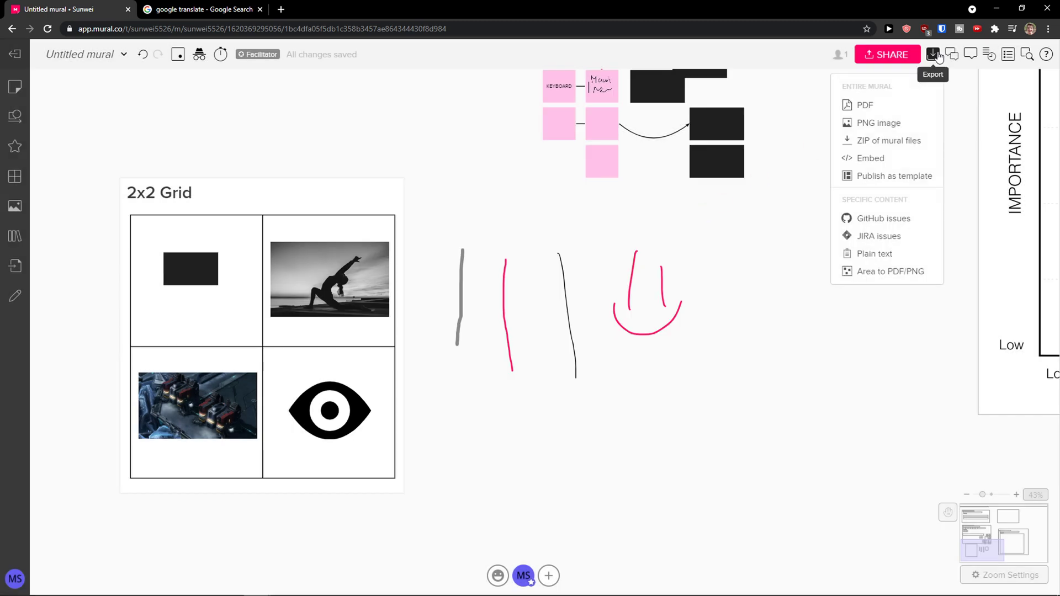
left_click(902, 109)
Look over the other export formats and view the mural's chat, closing it again.
left_click(932, 54)
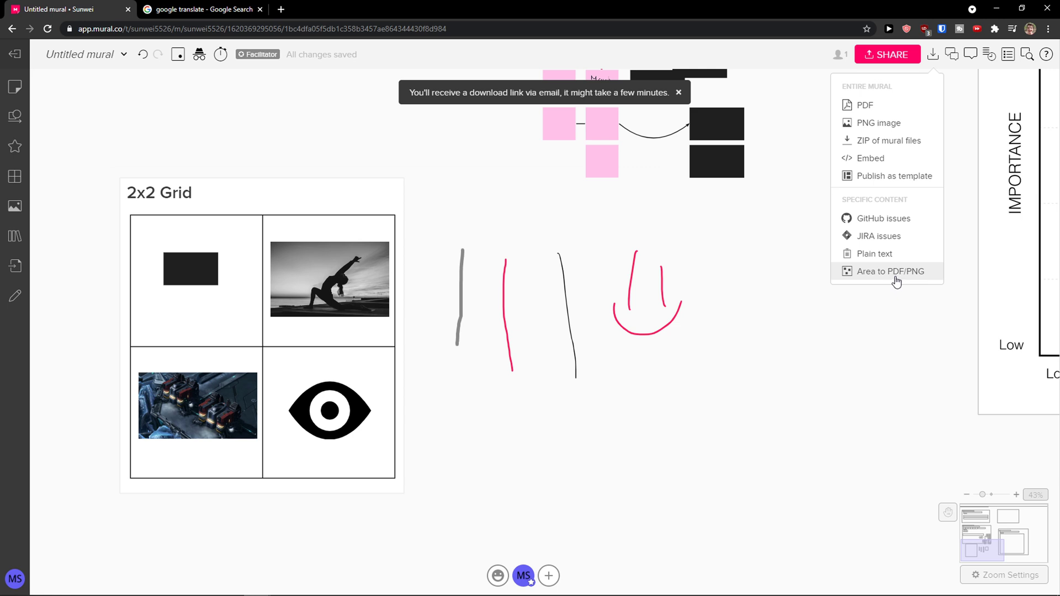
left_click(952, 58)
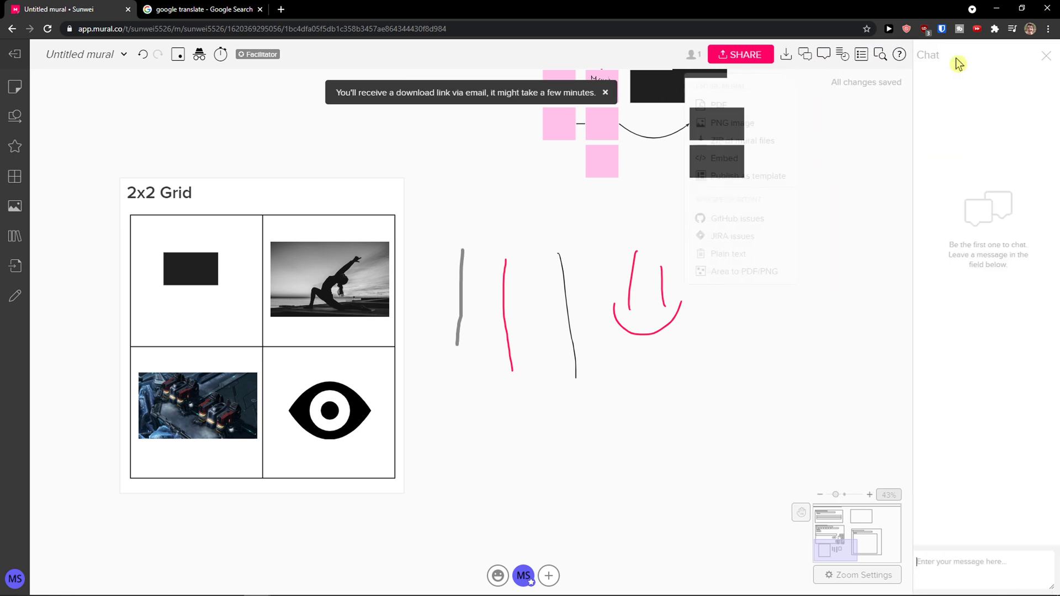
left_click(1048, 61)
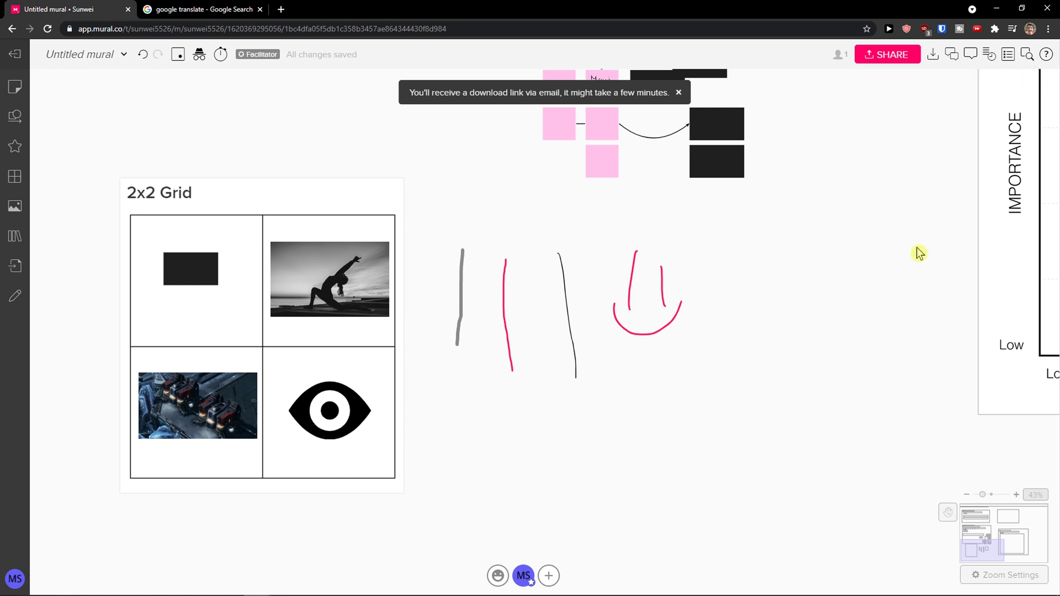
Examine the Prioritize section with its importance and feasibility grid, dismissing the export notification.
mouse_move(963, 519)
left_mouse_down()
mouse_move(986, 525)
mouse_move(982, 535)
mouse_move(1003, 522)
mouse_move(983, 526)
left_mouse_up()
scroll(863, 312, "right", 5)
scroll(781, 403, "down", 3)
left_click_drag(936, 319, 652, 410)
left_click_drag(1019, 539, 1014, 550)
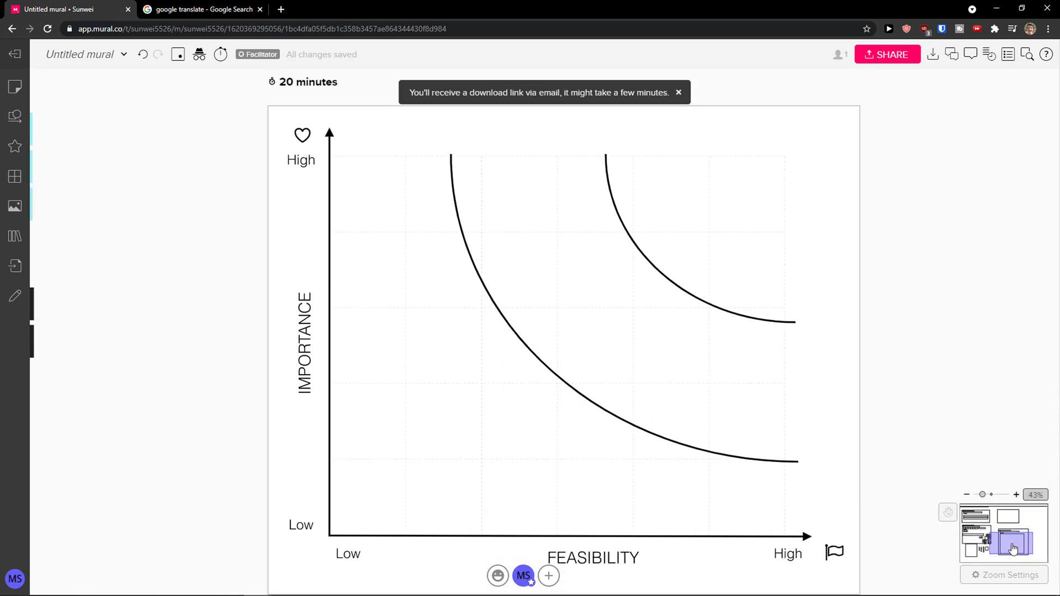
left_click(679, 95)
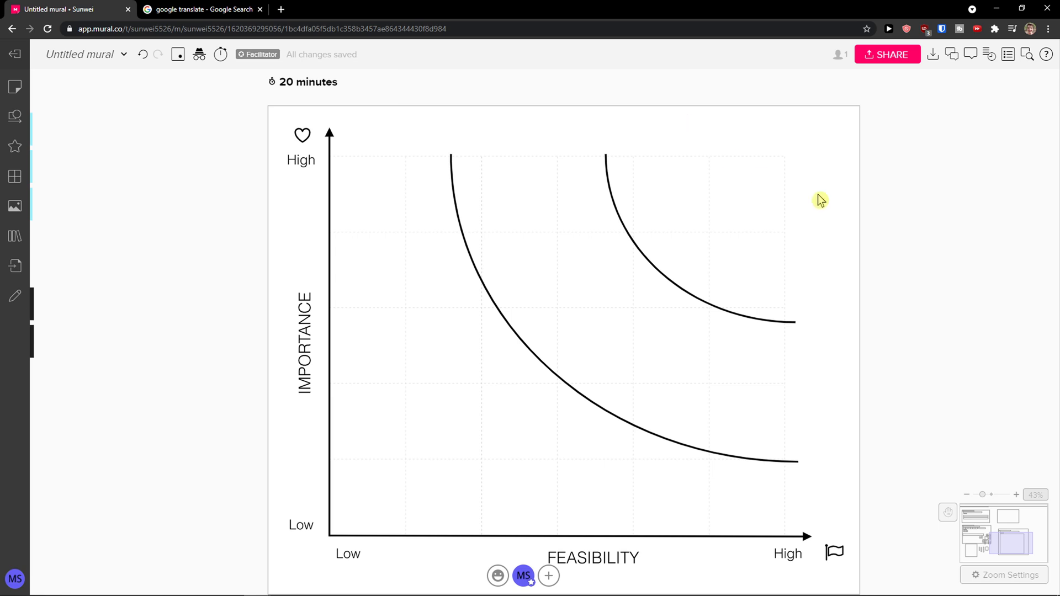
left_click_drag(899, 222, 856, 367)
scroll(939, 392, "down", 3)
mouse_move(1012, 540)
left_mouse_down()
mouse_move(979, 533)
mouse_move(977, 521)
mouse_move(1007, 522)
mouse_move(1014, 555)
mouse_move(1016, 545)
left_mouse_up()
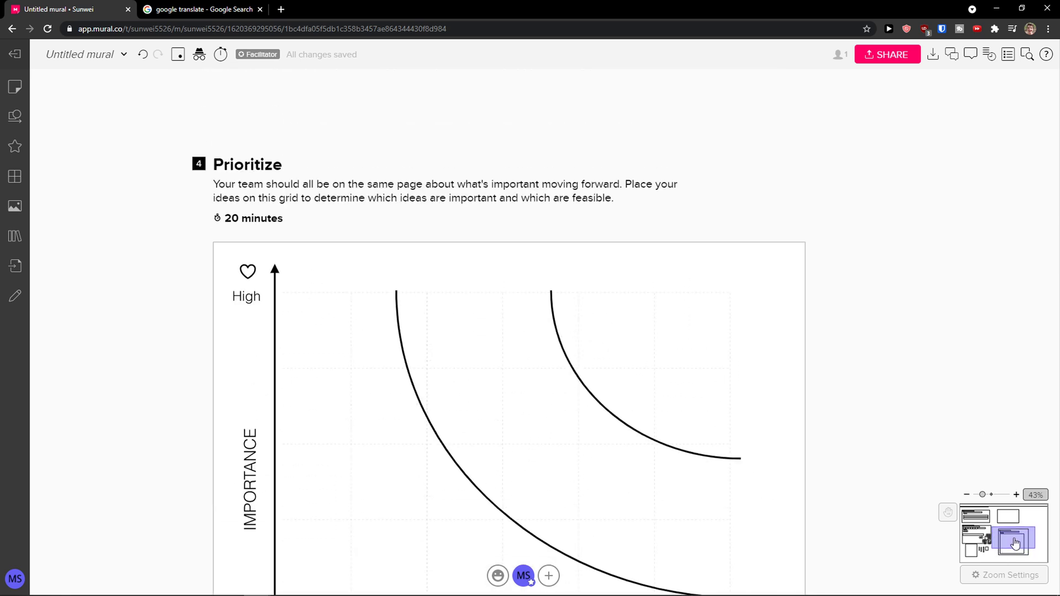